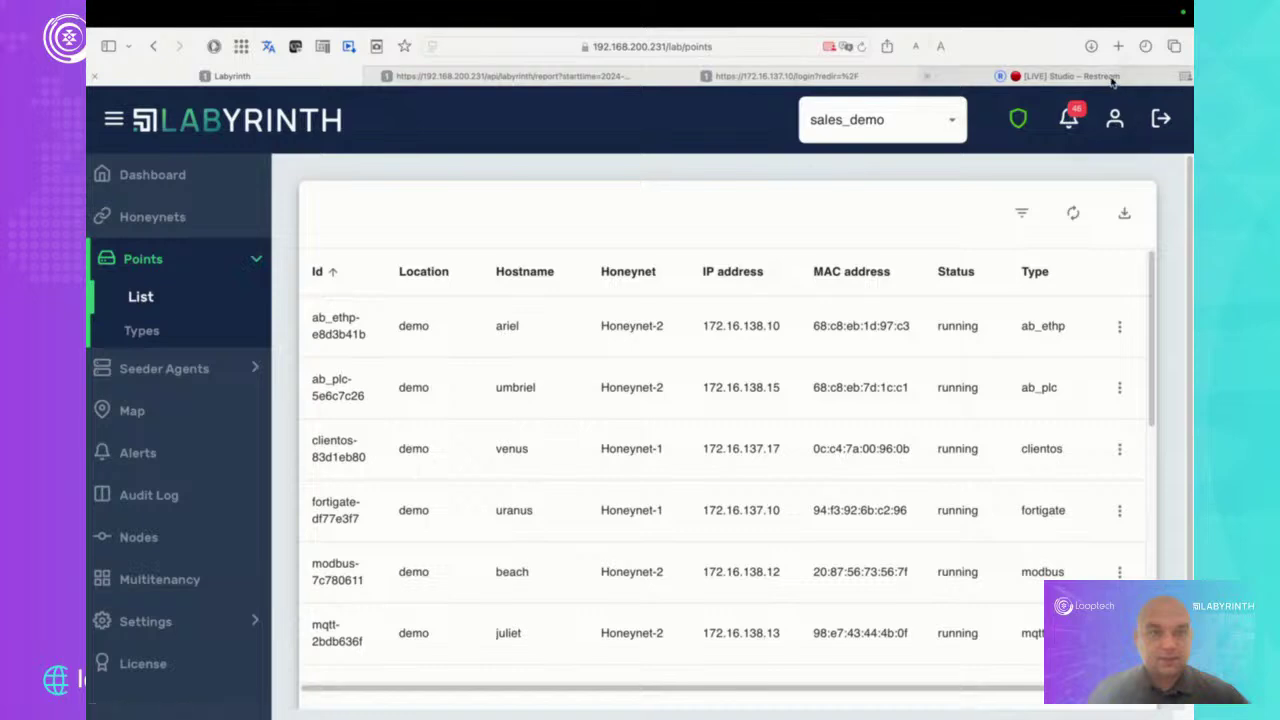
# Return to the Labyrinth console's alerts Dashboard and adjust the page zoom
pyautogui.click(1100, 77)
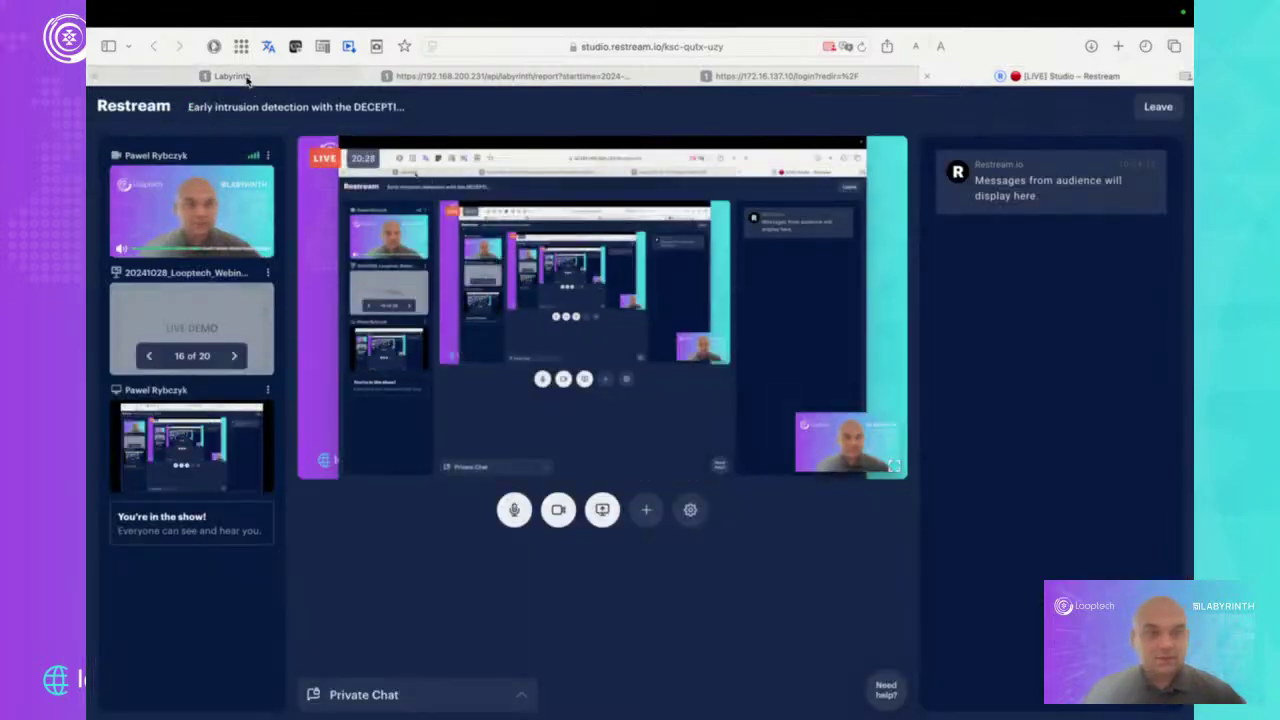
pyautogui.click(232, 76)
pyautogui.click(179, 180)
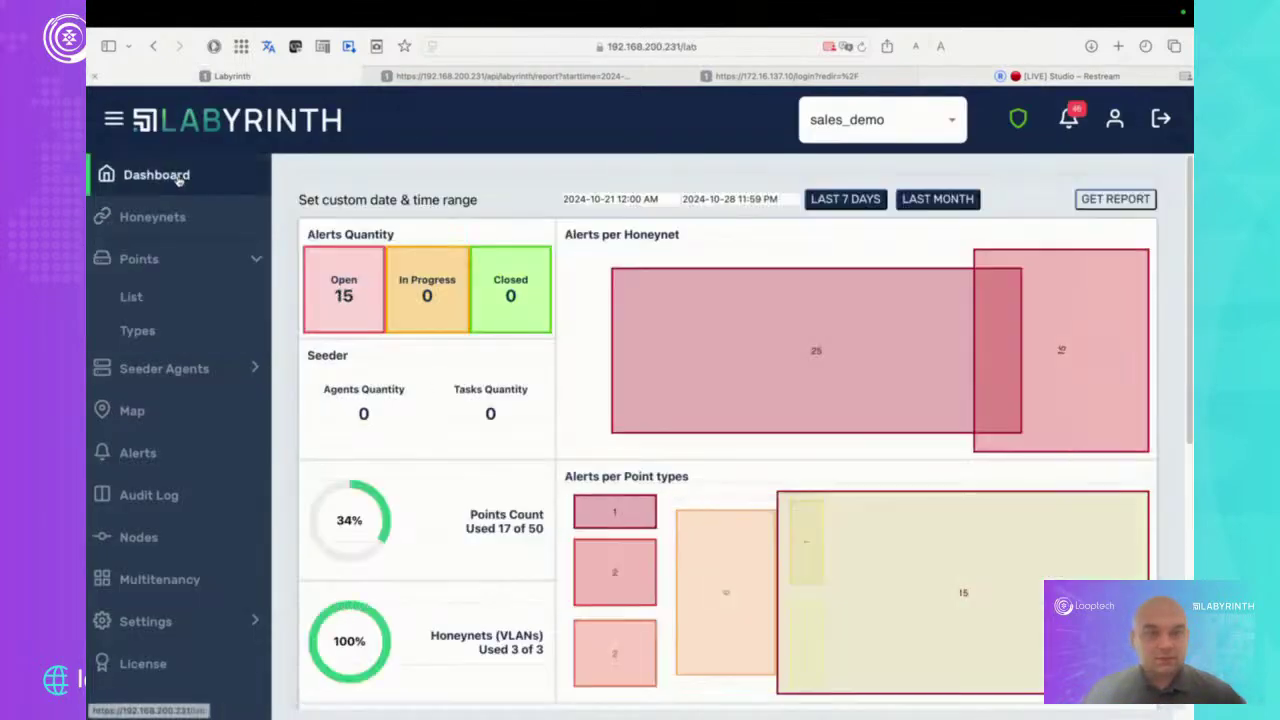
pyautogui.press('super+minus')
pyautogui.press('super+minus')
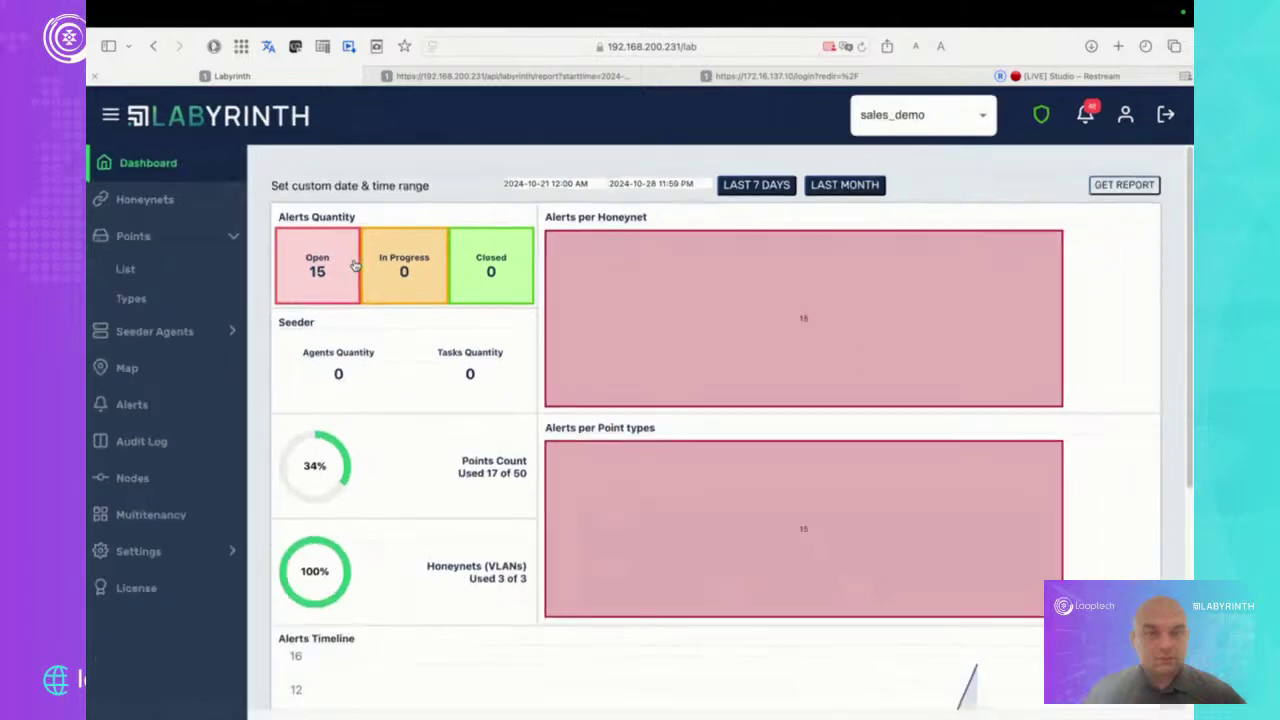
pyautogui.press('super+plus')
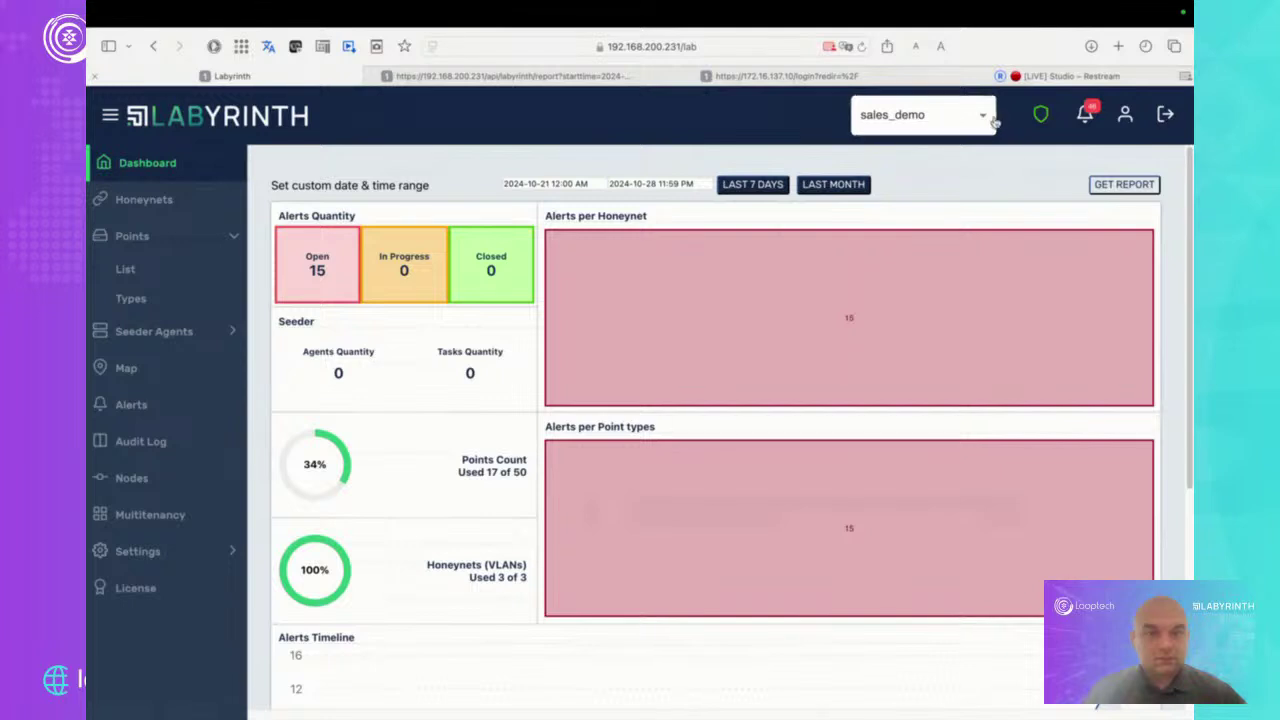
# Keep sales_demo as the tenant and limit the dashboard to LAST MONTH
pyautogui.click(986, 118)
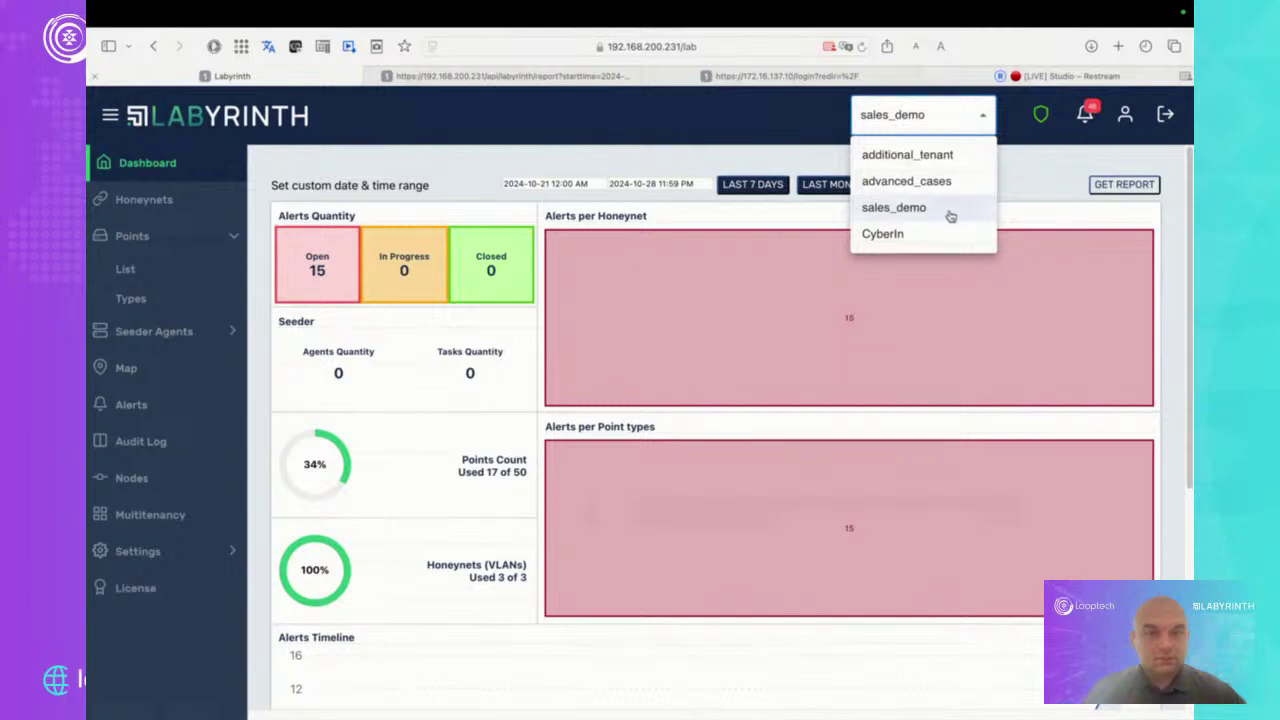
pyautogui.click(949, 213)
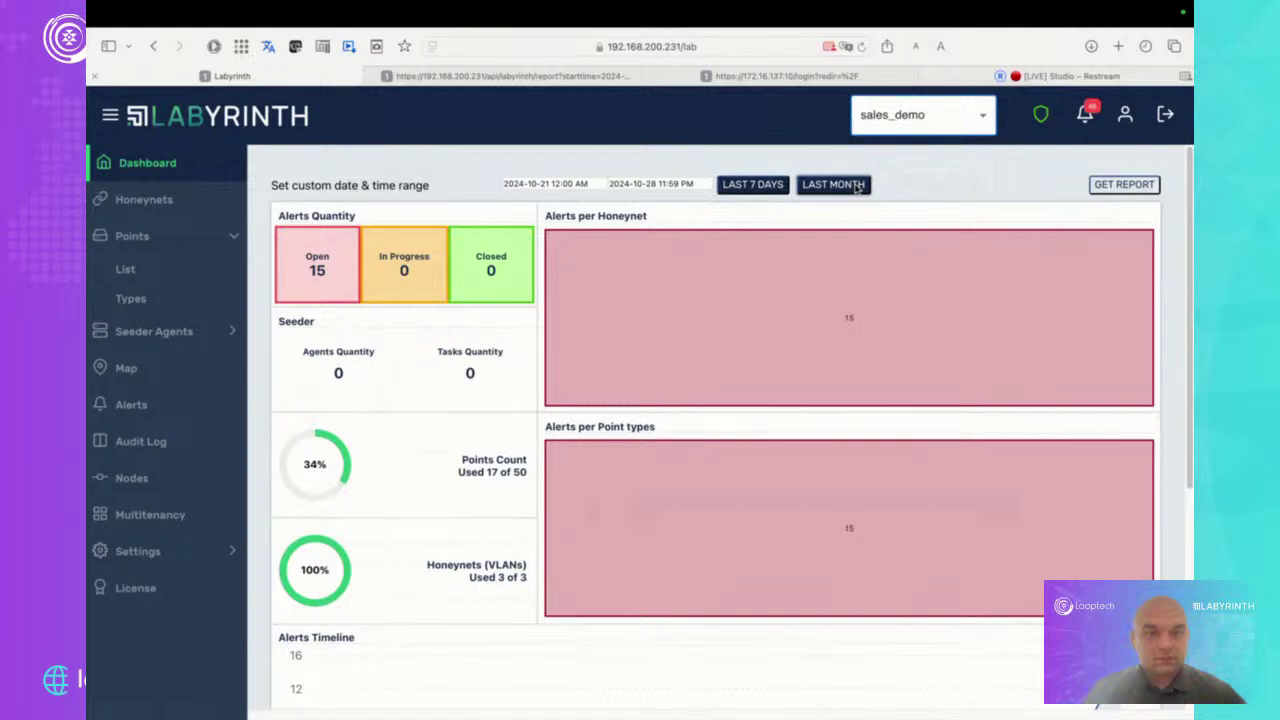
pyautogui.click(857, 188)
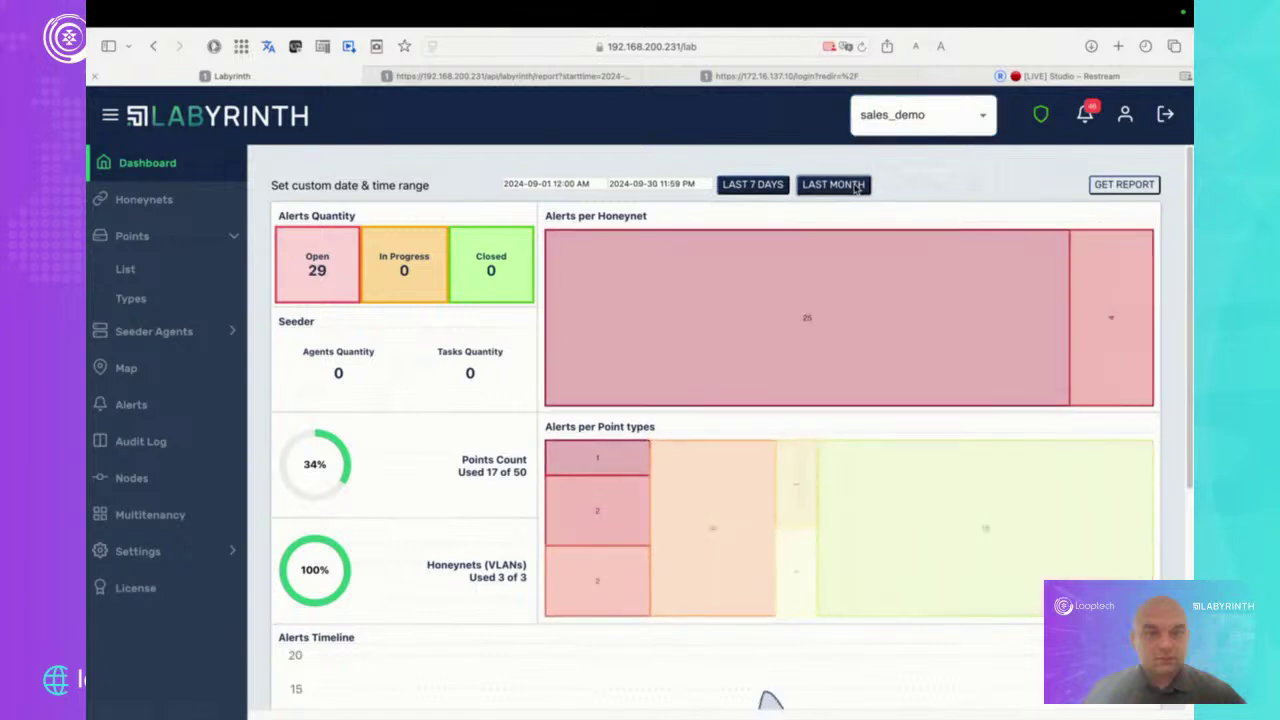
# Look over the alert treemaps and timeline, then open the Honeynets page listing Honeynet-1 to Honeynet-3
pyautogui.moveTo(643, 283)
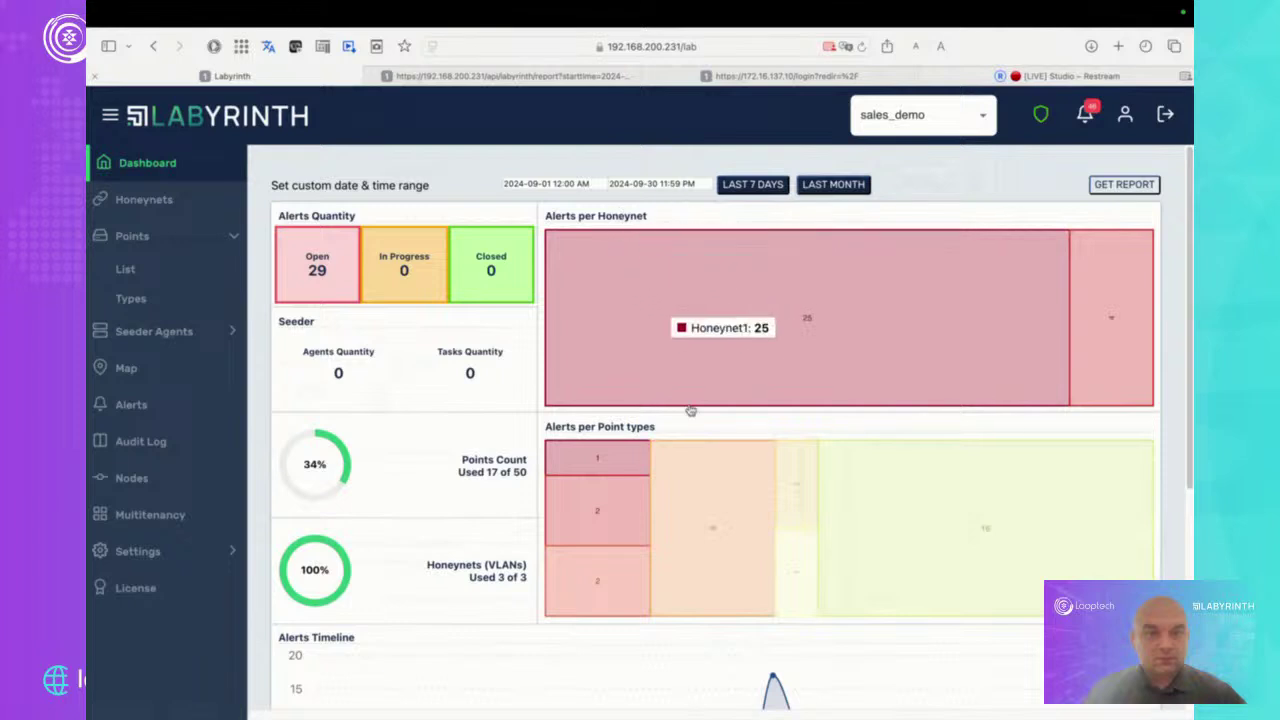
pyautogui.moveTo(720, 484)
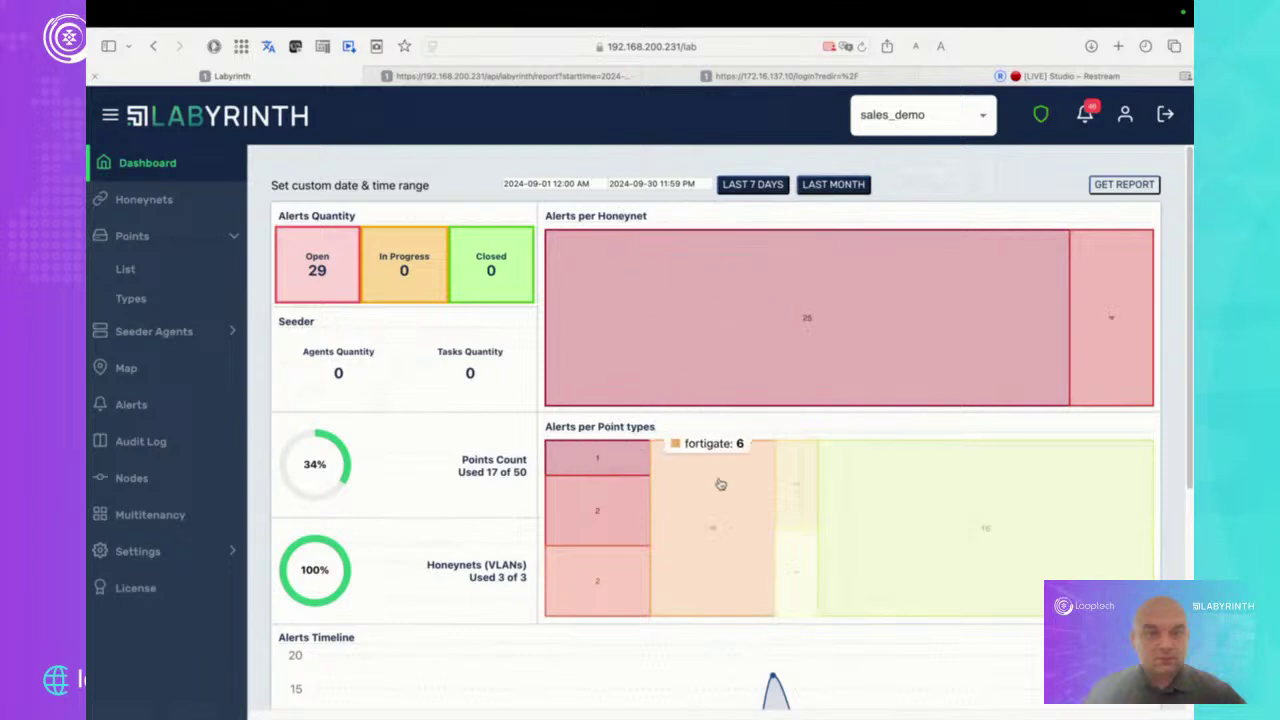
pyautogui.scroll(-4, 720, 480)
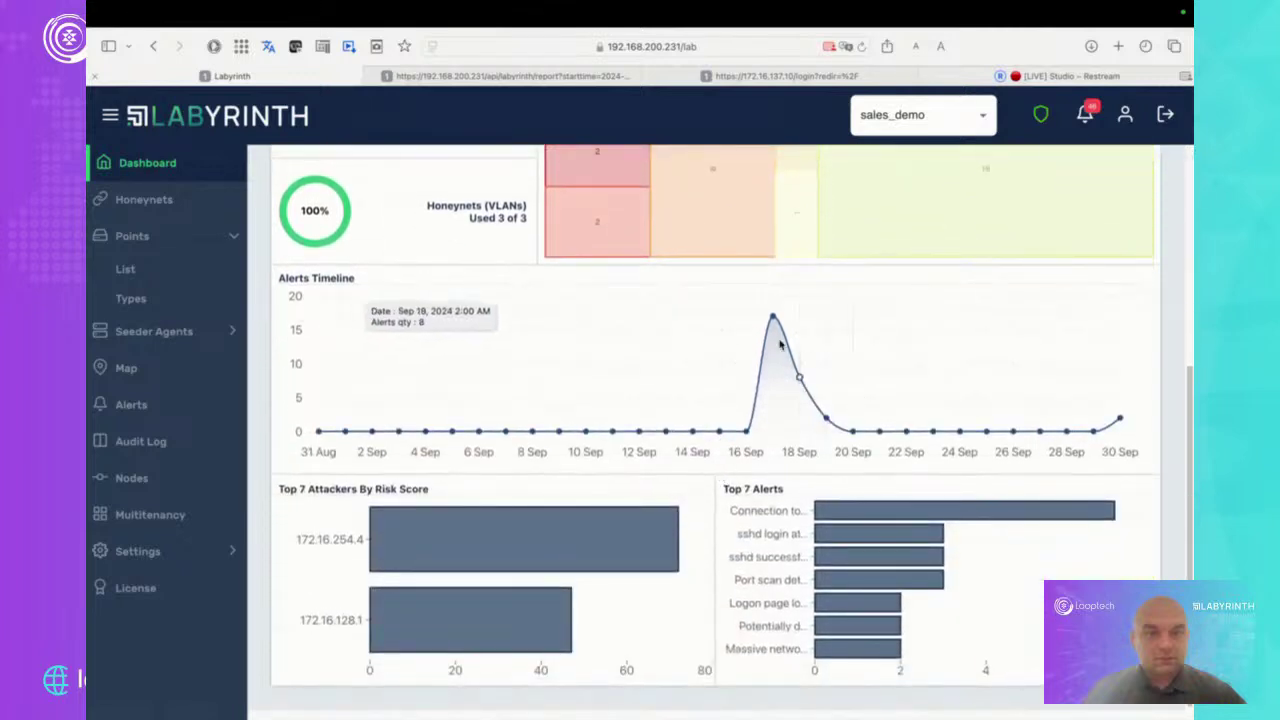
pyautogui.moveTo(773, 318)
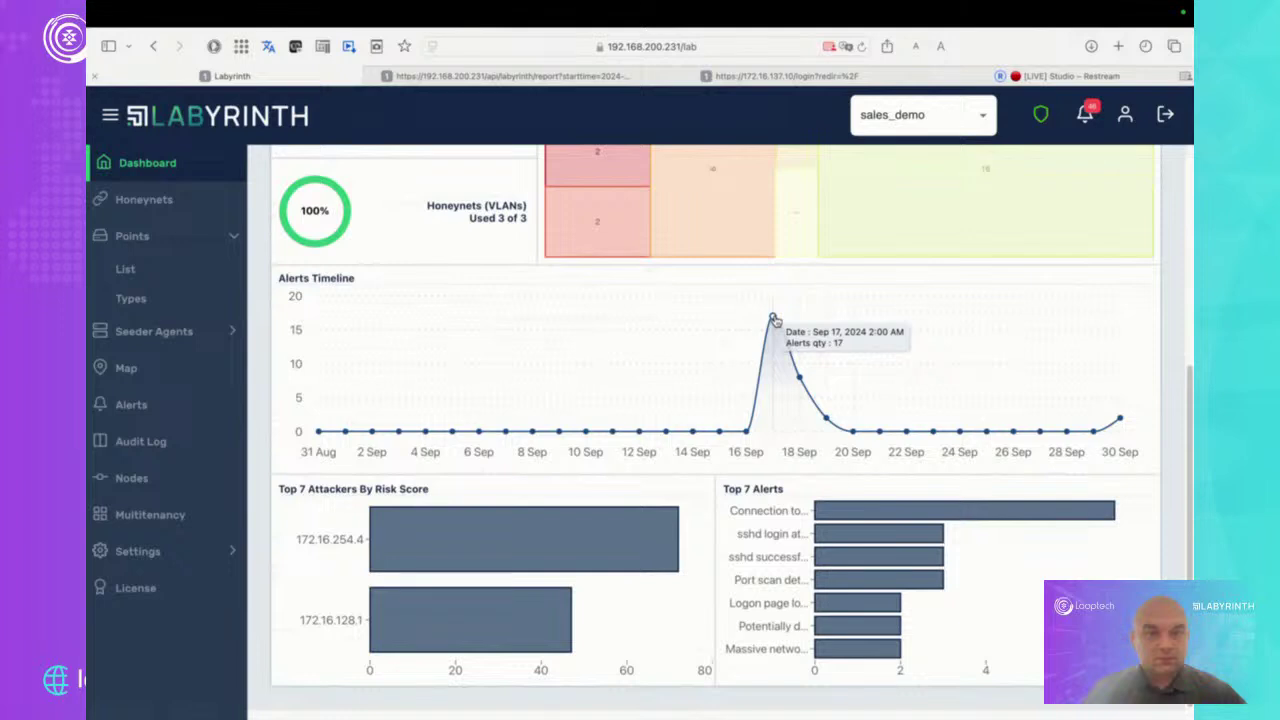
pyautogui.scroll(4, 773, 318)
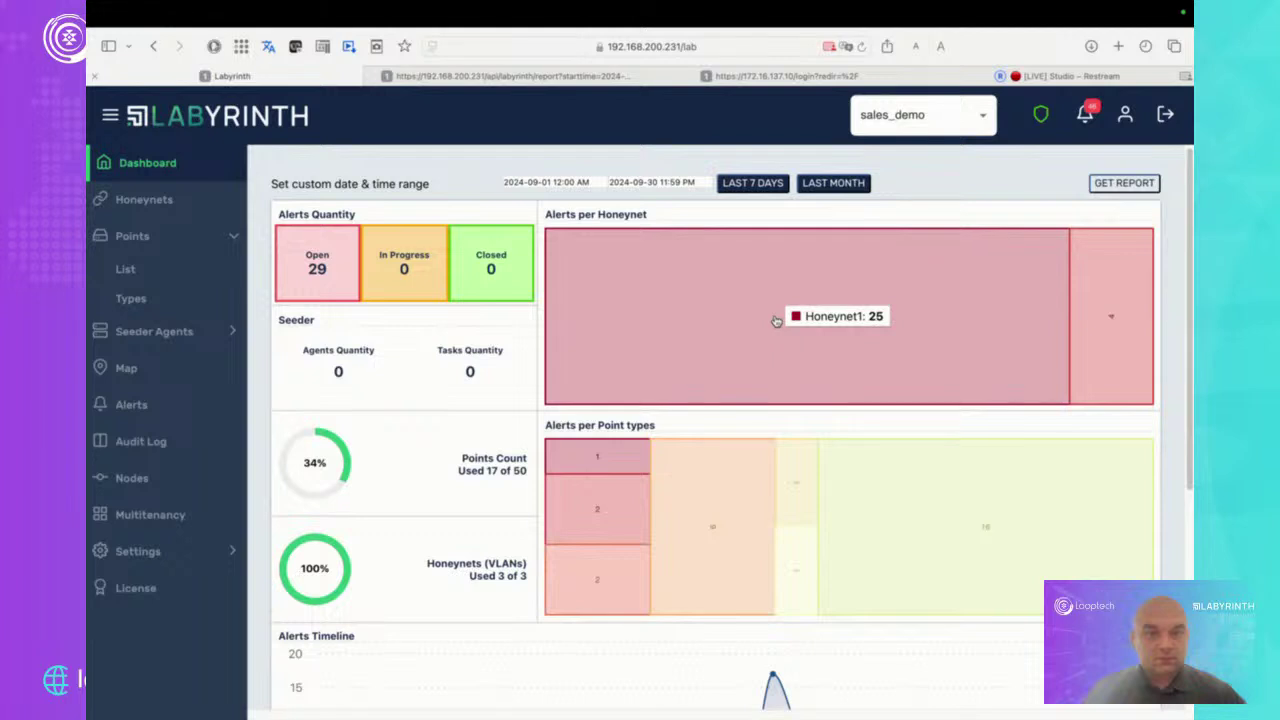
pyautogui.click(197, 205)
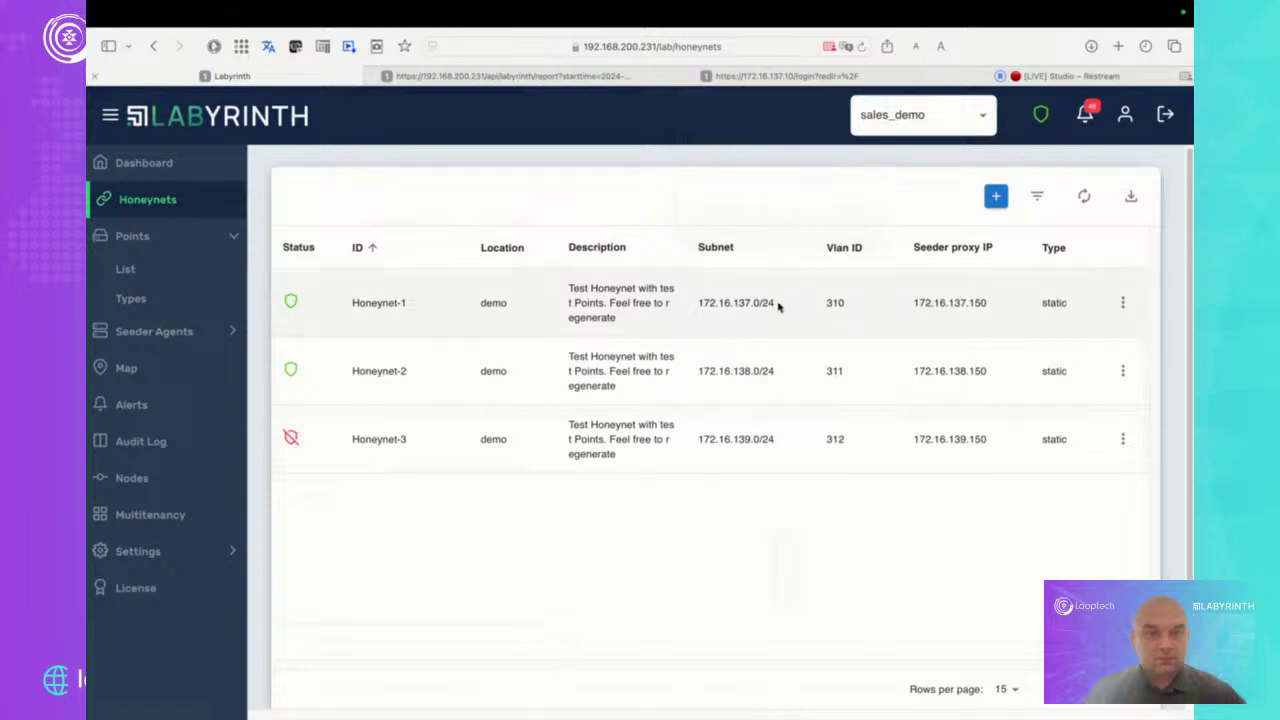
# Highlight the Honeynet-1 and Honeynet-2 subnet addresses, then open Honeynet-1's row actions menu
pyautogui.moveTo(780, 305); pyautogui.dragTo(698, 305)
pyautogui.click(698, 374)
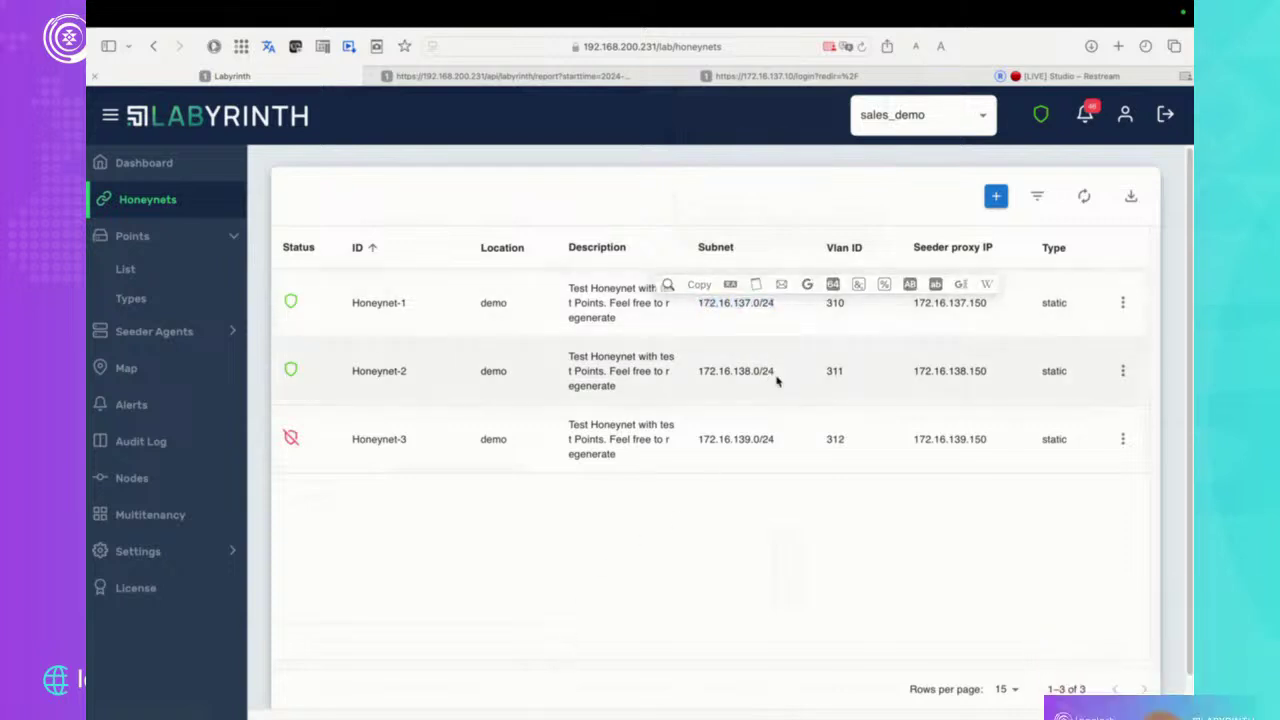
pyautogui.tripleClick(697, 374)
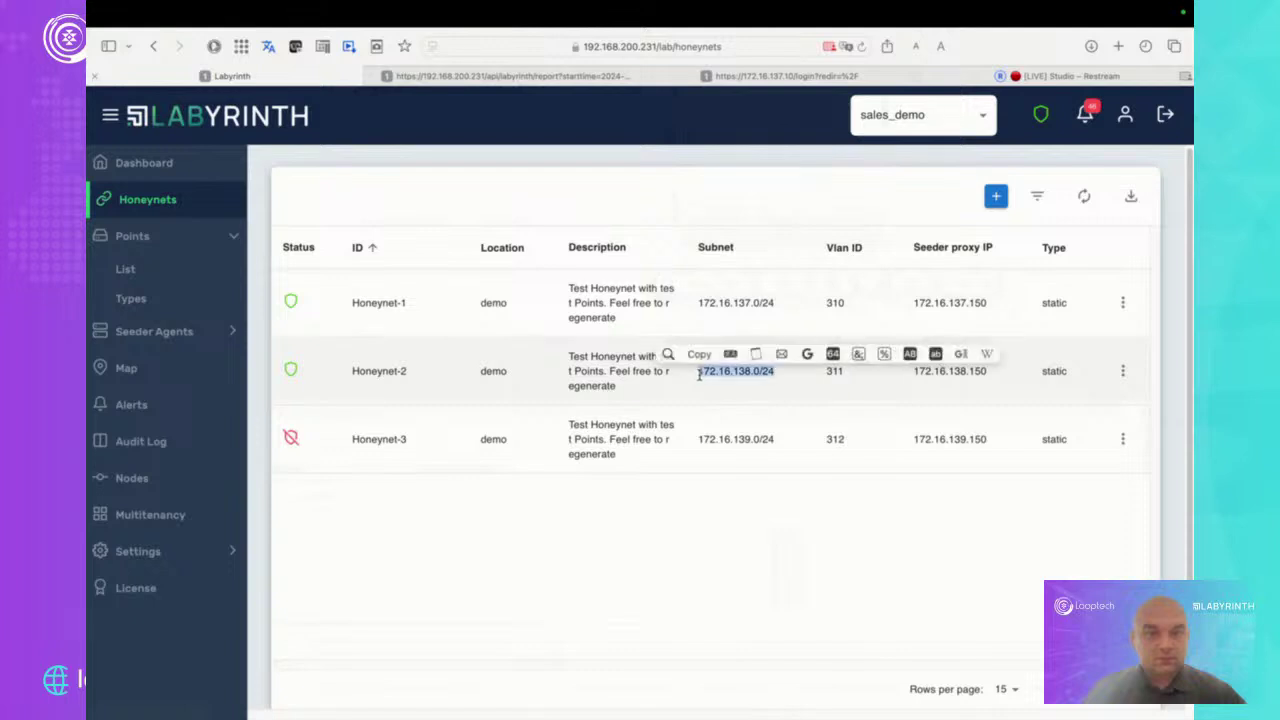
pyautogui.click(764, 453)
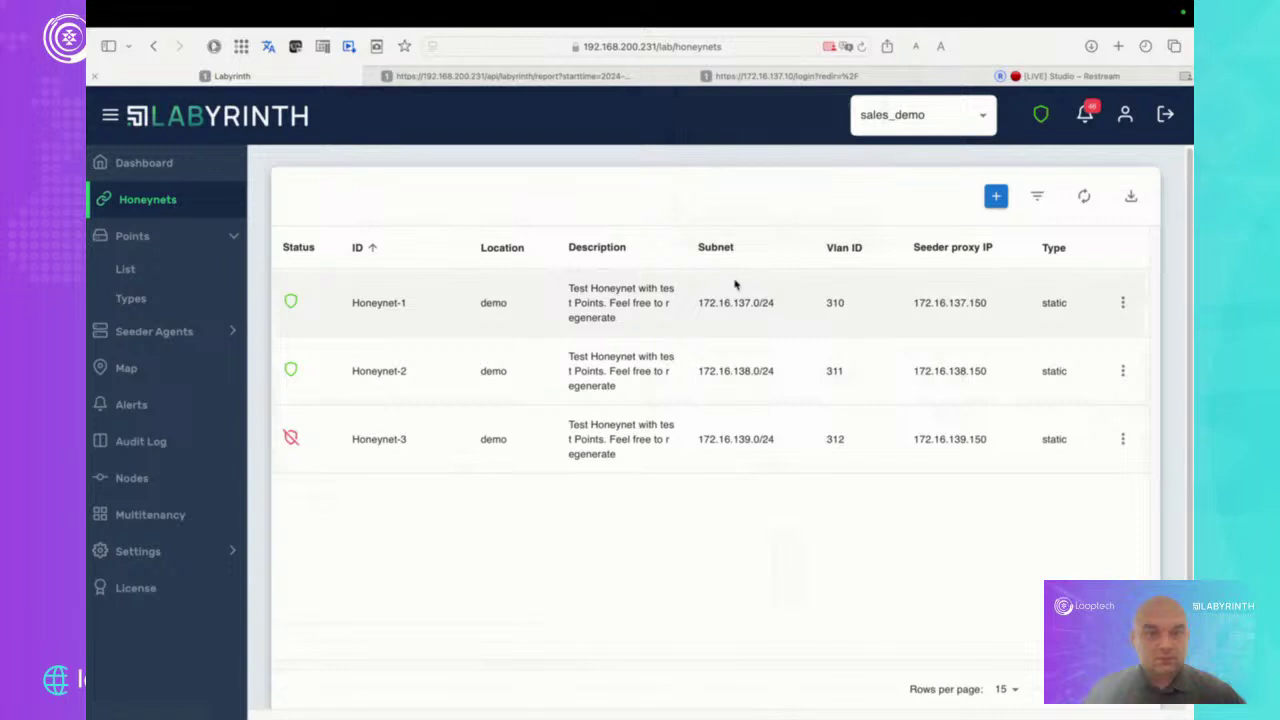
pyautogui.moveTo(779, 302); pyautogui.dragTo(700, 306)
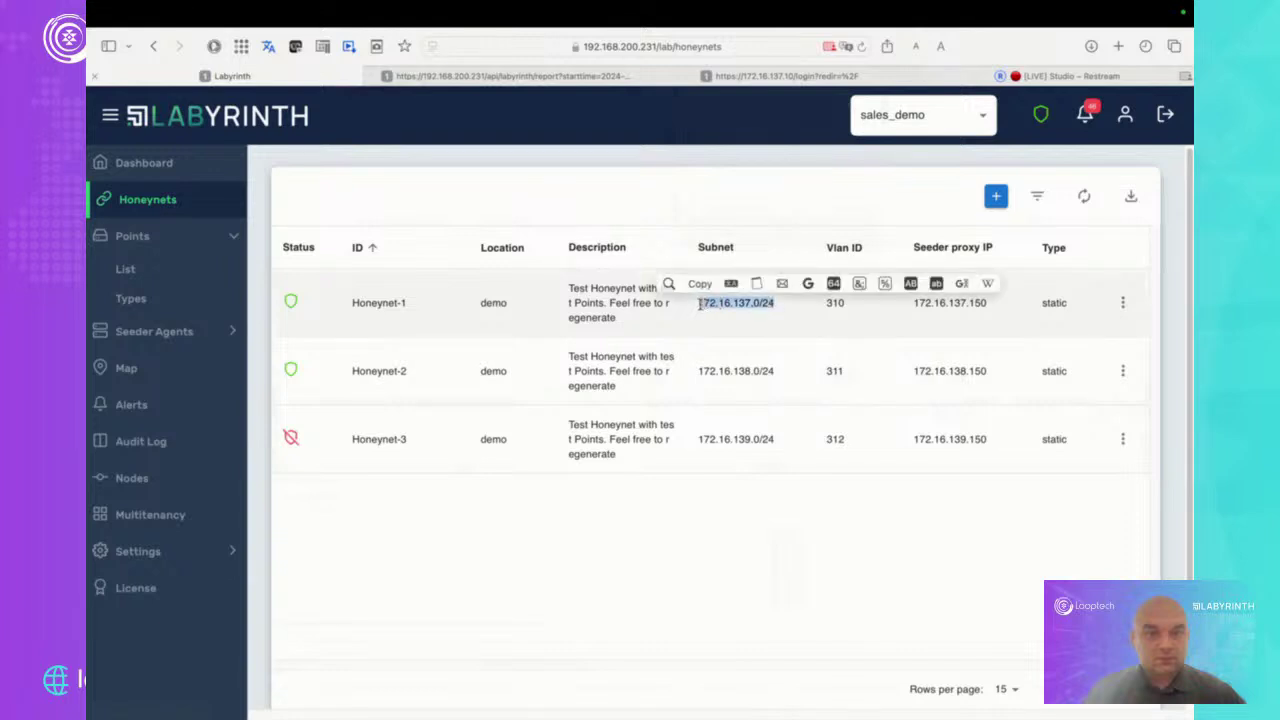
pyautogui.click(1122, 302)
# Open Honeynet-1's Details and highlight the 50-point total and the Allowed IP Addresses setting
pyautogui.click(1132, 331)
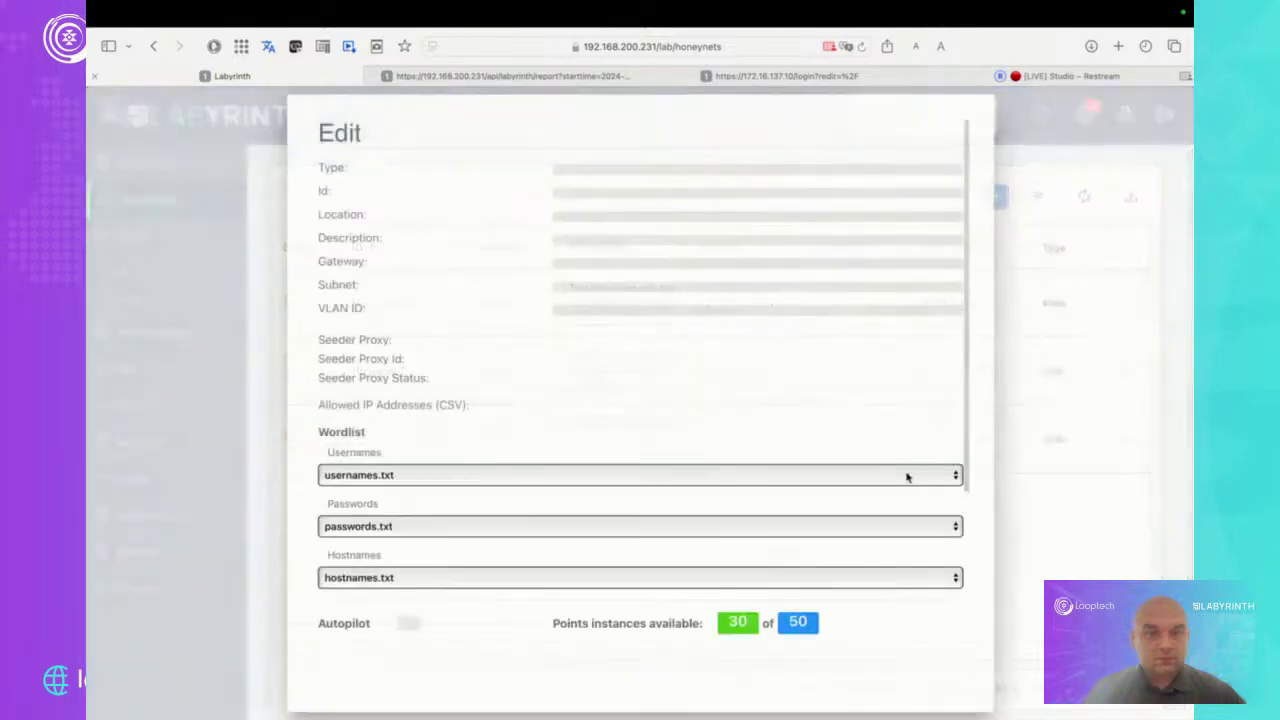
pyautogui.scroll(-3, 889, 374)
pyautogui.scroll(1, 886, 372)
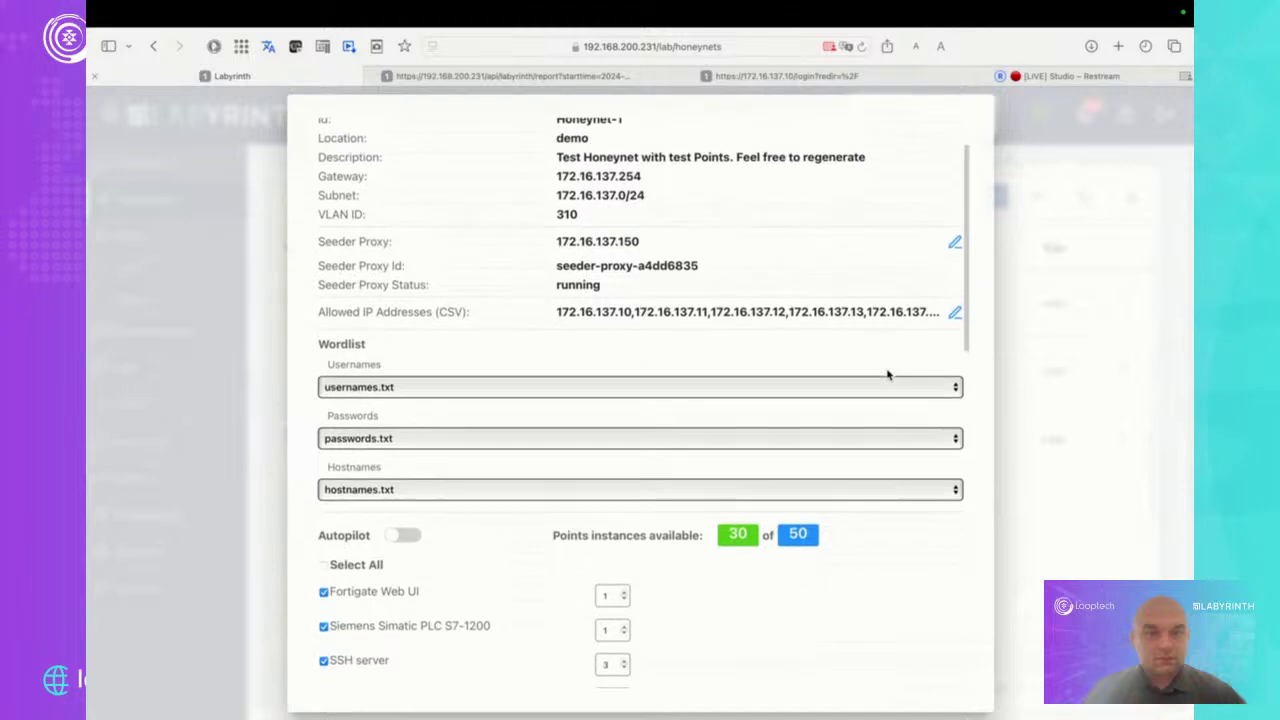
pyautogui.moveTo(808, 538); pyautogui.dragTo(782, 537)
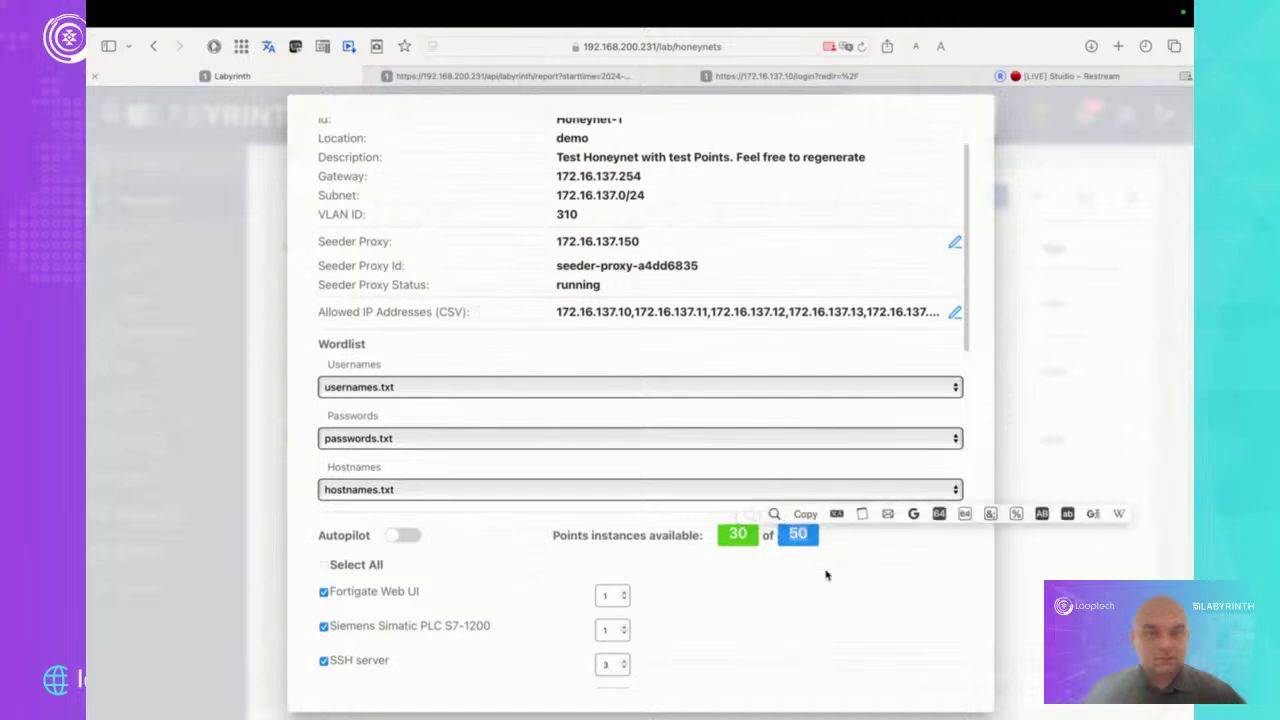
pyautogui.click(826, 574)
pyautogui.scroll(3, 826, 575)
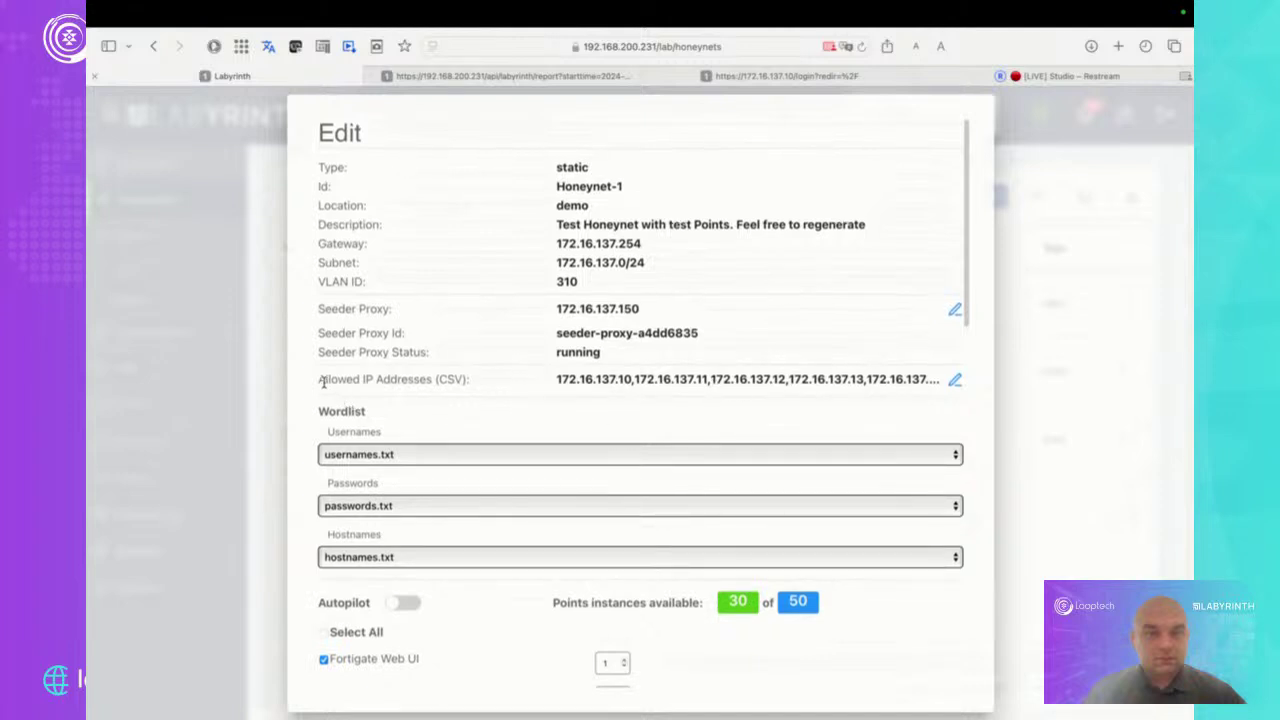
pyautogui.moveTo(321, 379); pyautogui.dragTo(472, 374)
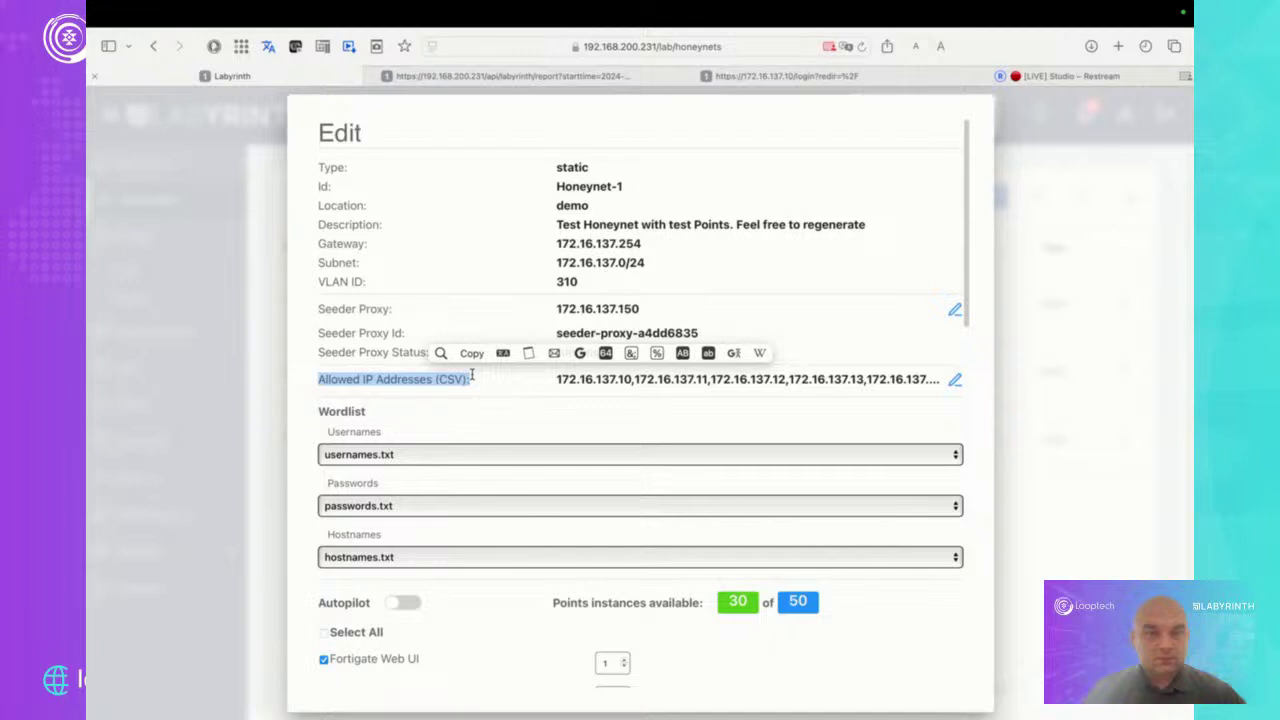
pyautogui.scroll(-8, 472, 374)
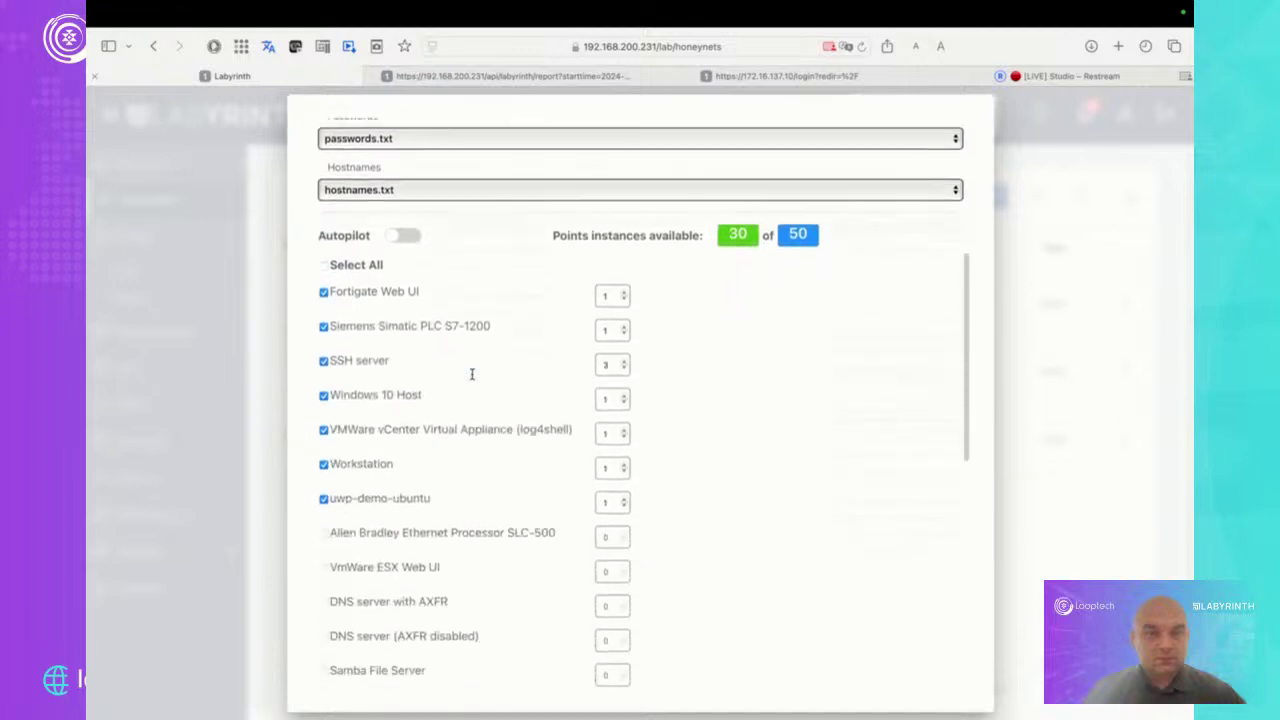
pyautogui.scroll(-1, 472, 374)
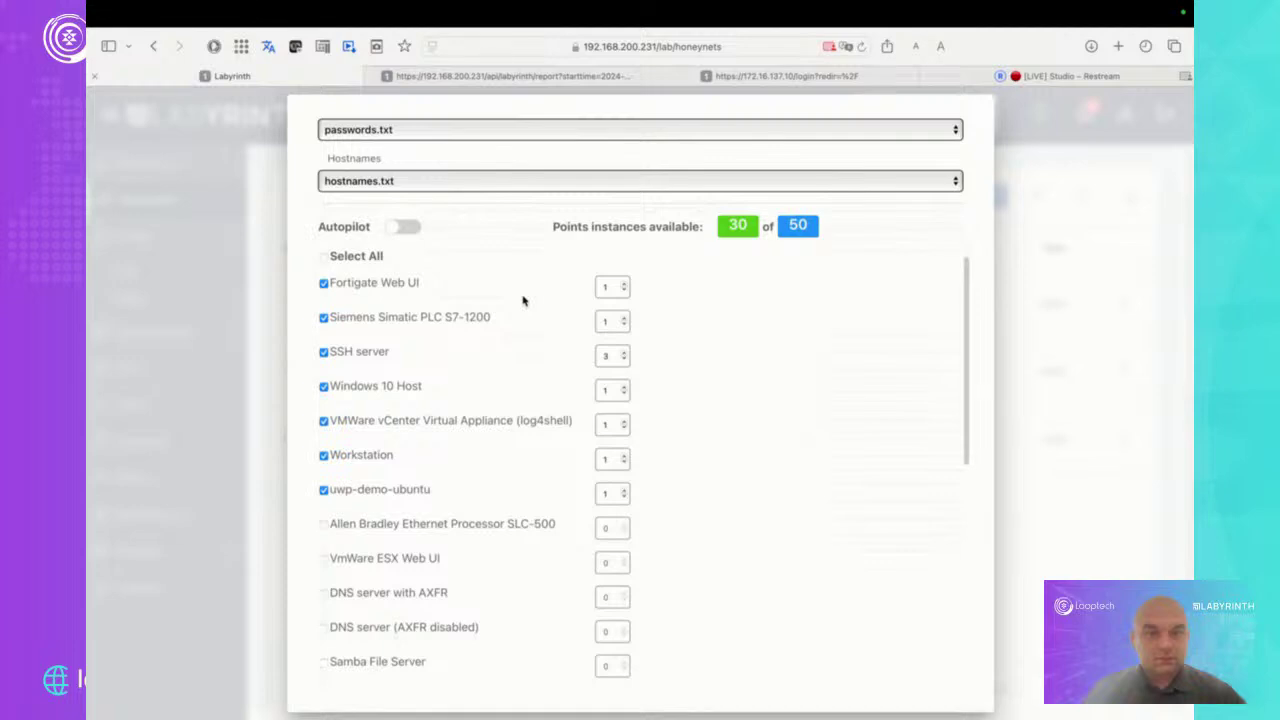
# Raise the Fortigate Web UI, Siemens S7-1200, SSH server and Workstation point counts
pyautogui.click(624, 284)
pyautogui.click(624, 284)
pyautogui.click(623, 319)
pyautogui.click(623, 319)
pyautogui.click(623, 319)
pyautogui.click(623, 353)
pyautogui.click(623, 353)
pyautogui.click(623, 353)
pyautogui.click(623, 353)
pyautogui.click(623, 353)
pyautogui.click(621, 355)
pyautogui.click(623, 455)
pyautogui.click(623, 455)
pyautogui.click(623, 455)
# Tick Siemens Simatic PLC S7-300, cancel the Edit dialog unapplied, and go to the Points list
pyautogui.scroll(-10, 631, 610)
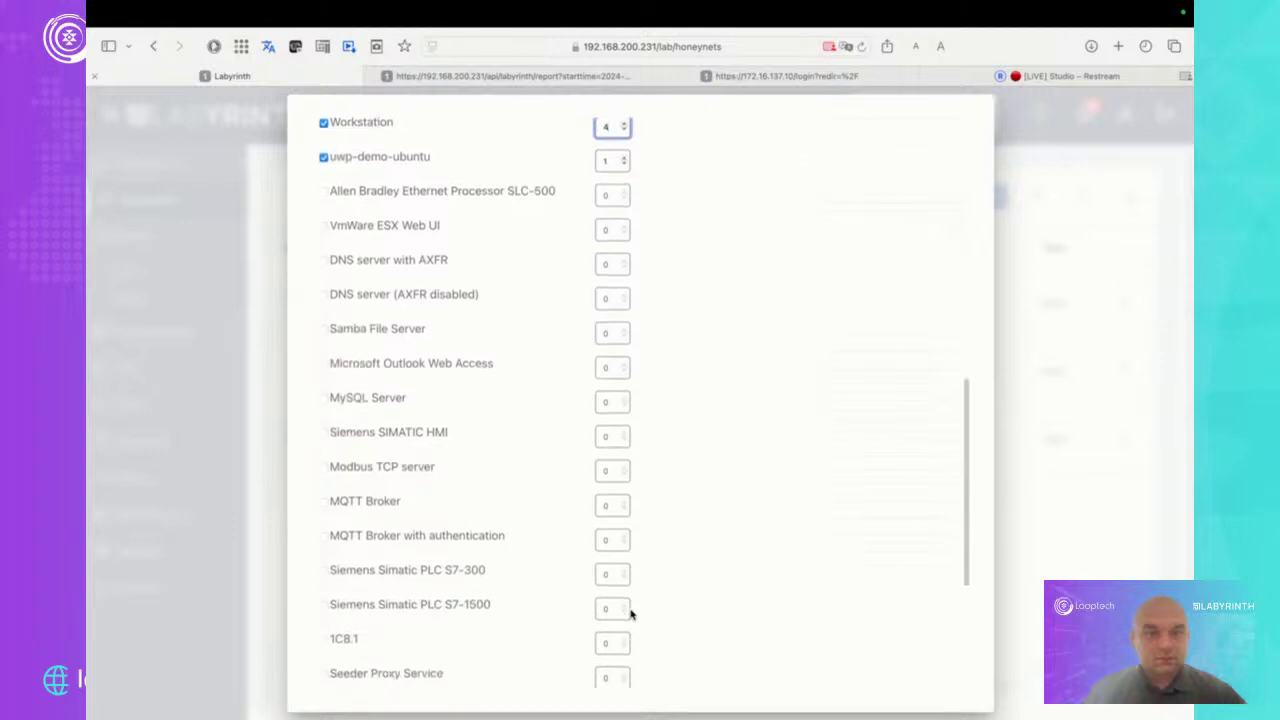
pyautogui.scroll(-2, 631, 612)
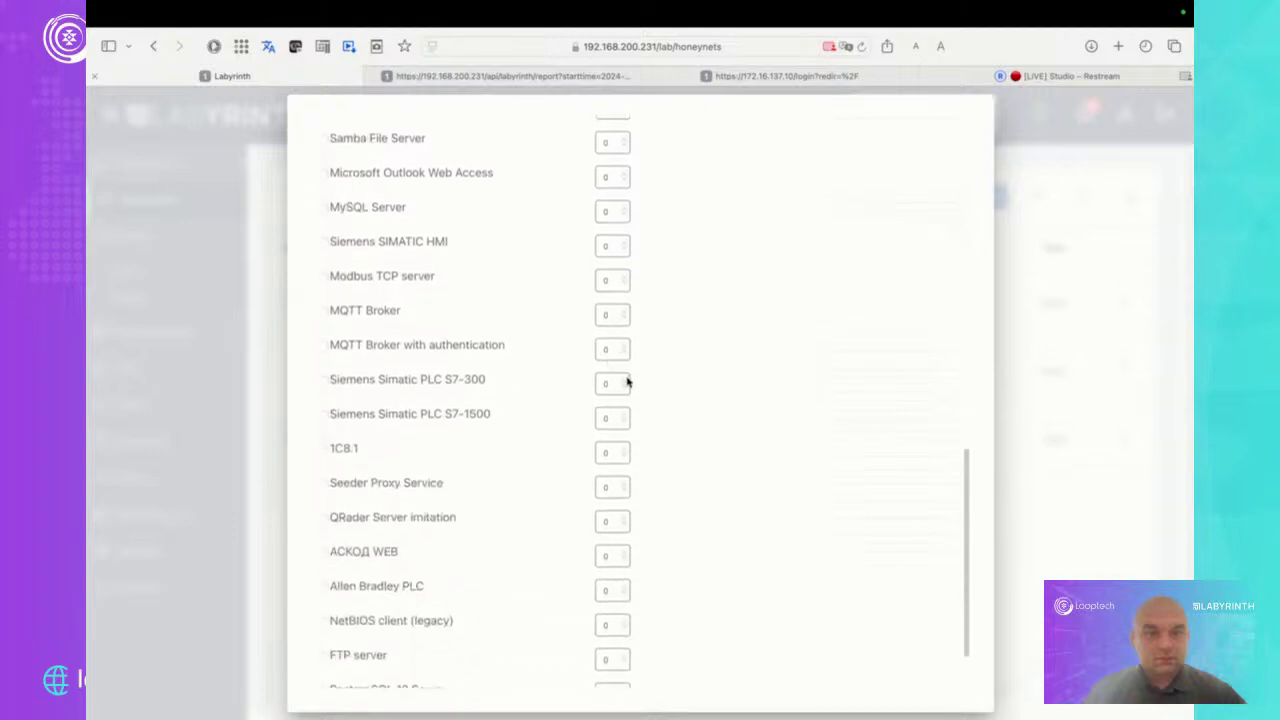
pyautogui.click(323, 380)
pyautogui.scroll(-2, 529, 449)
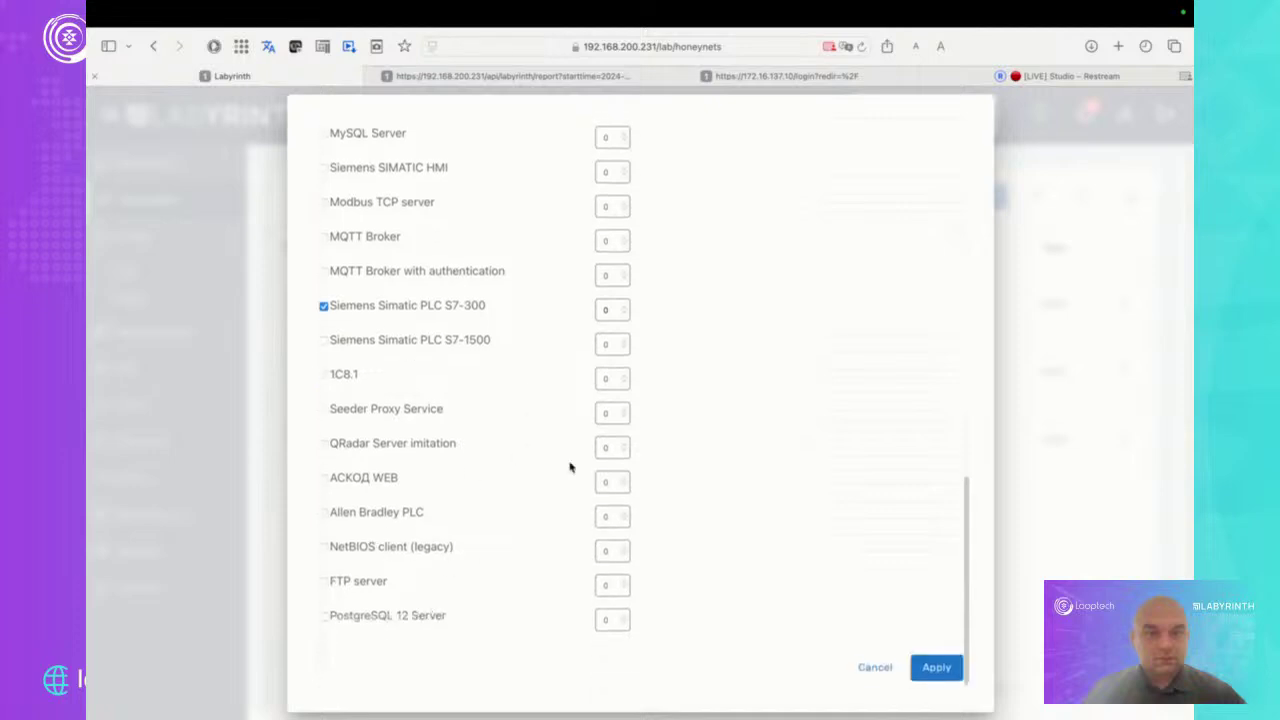
pyautogui.scroll(6, 691, 363)
pyautogui.scroll(10, 691, 363)
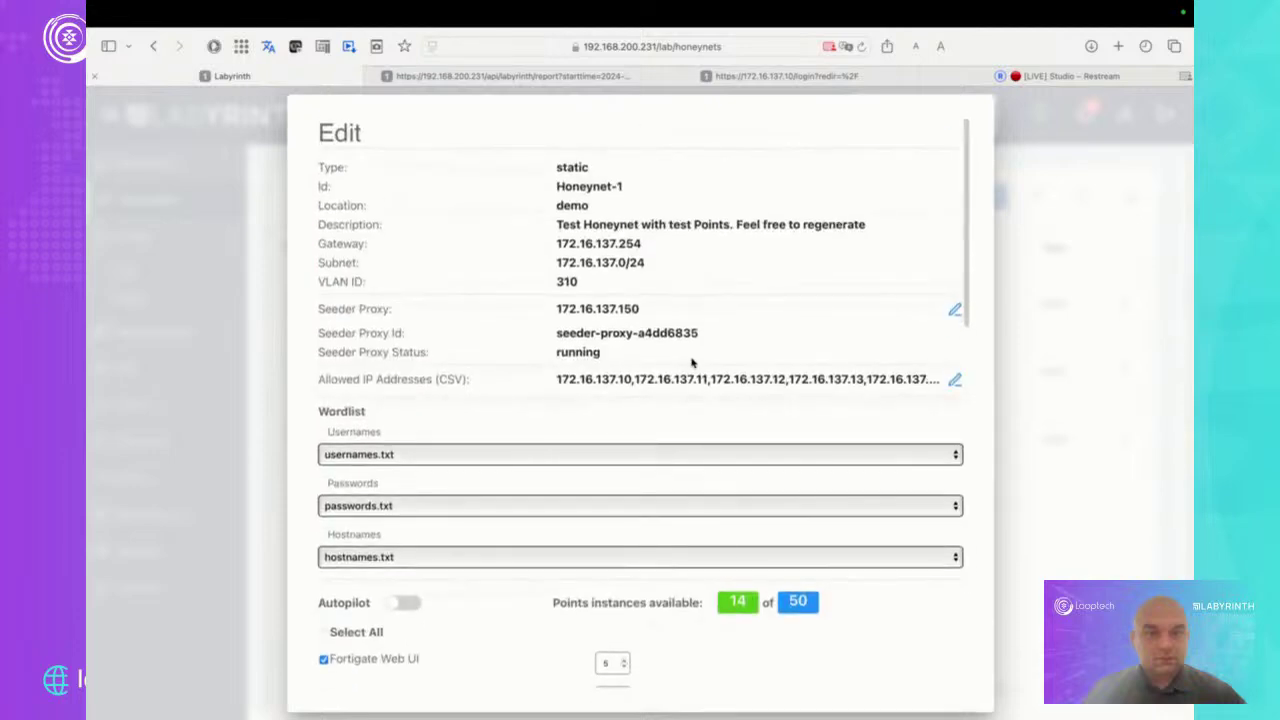
pyautogui.scroll(-10, 691, 363)
pyautogui.scroll(-5, 691, 363)
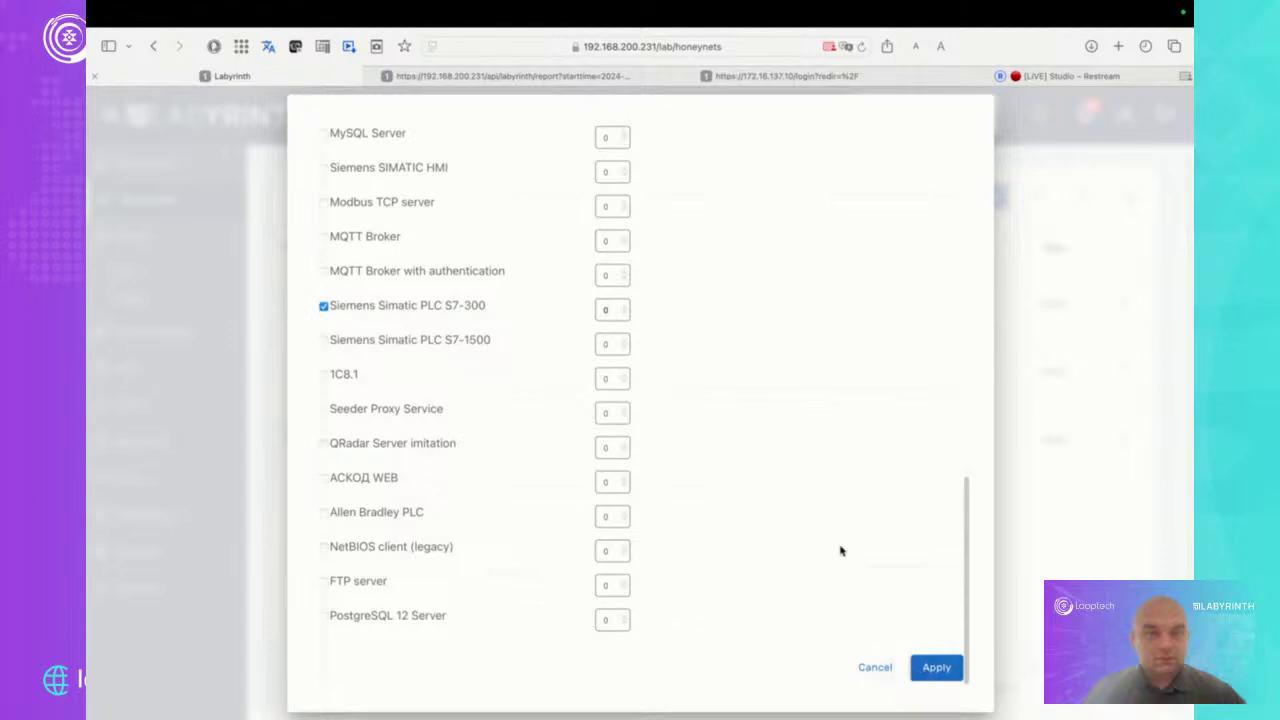
pyautogui.click(872, 670)
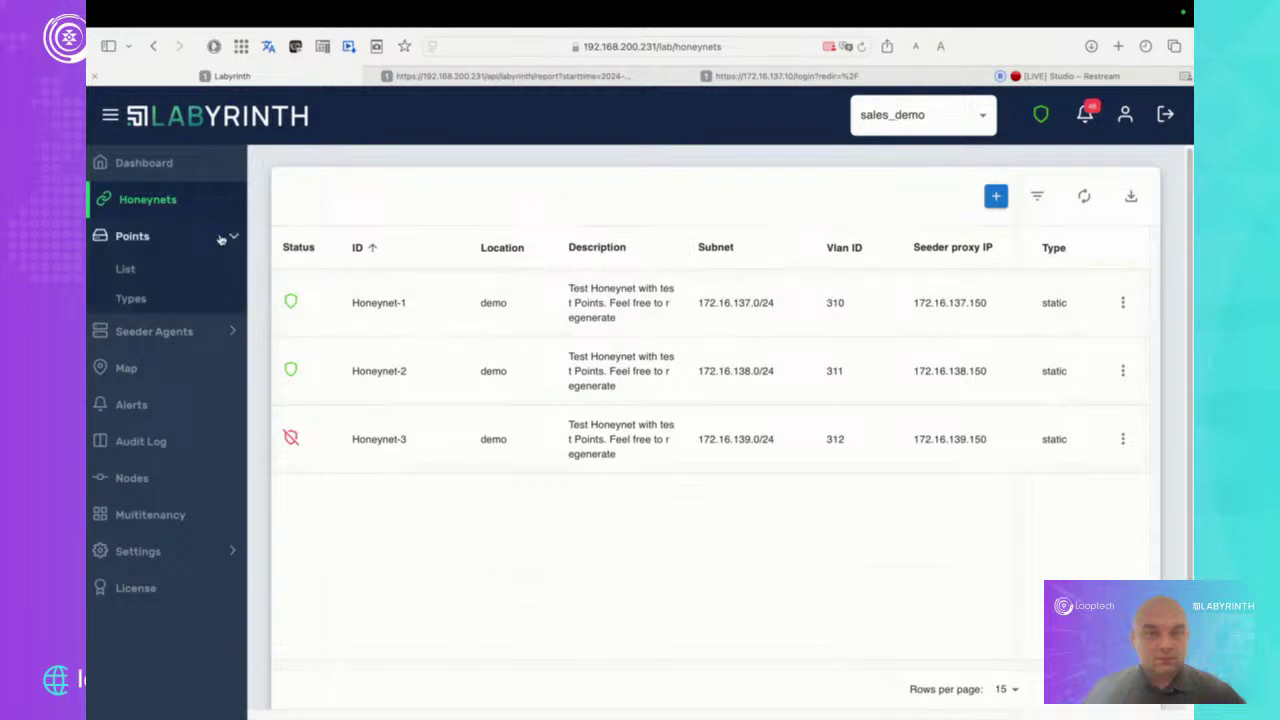
pyautogui.click(143, 272)
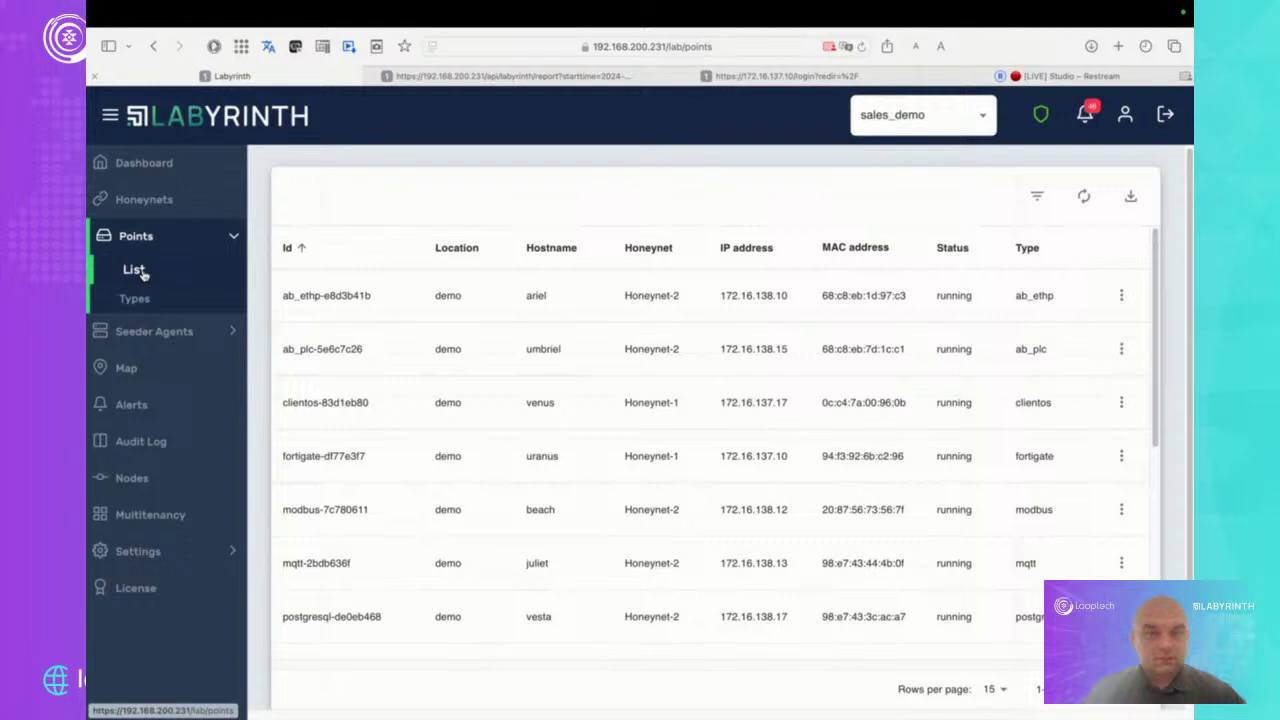
# Check the tenant list, keep sales_demo, and return to the Points list
pyautogui.click(979, 118)
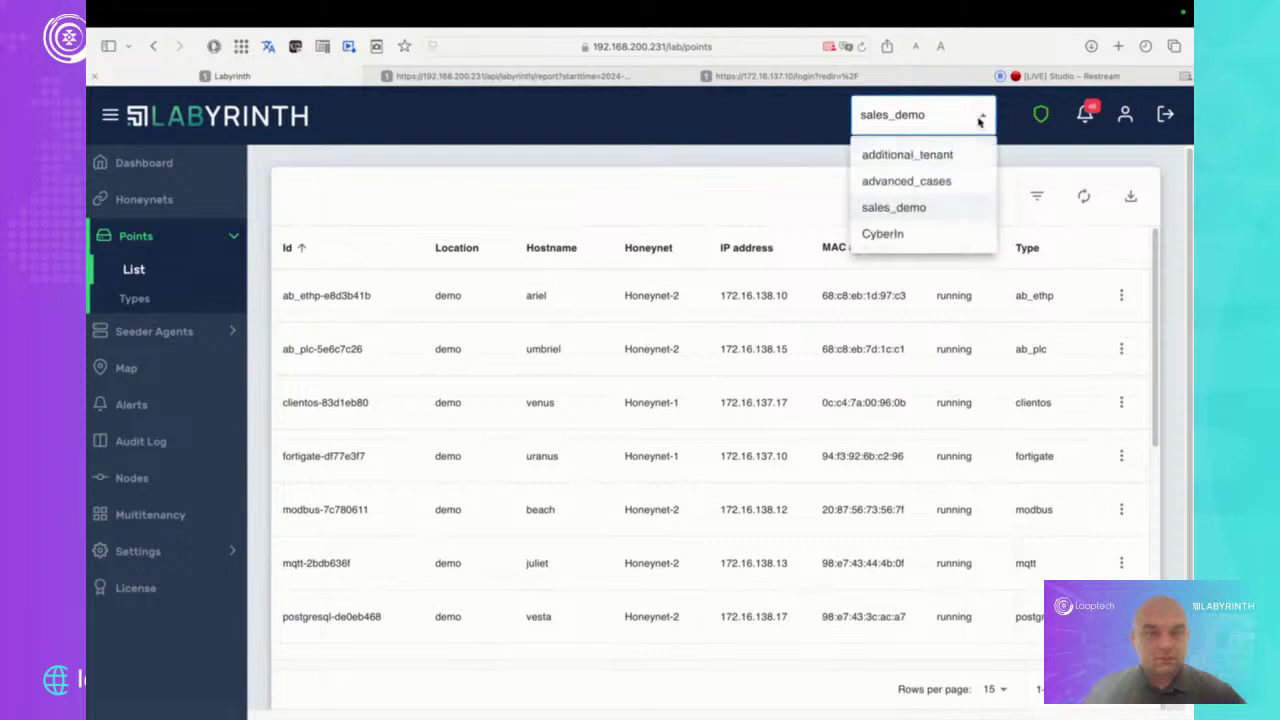
pyautogui.click(1020, 155)
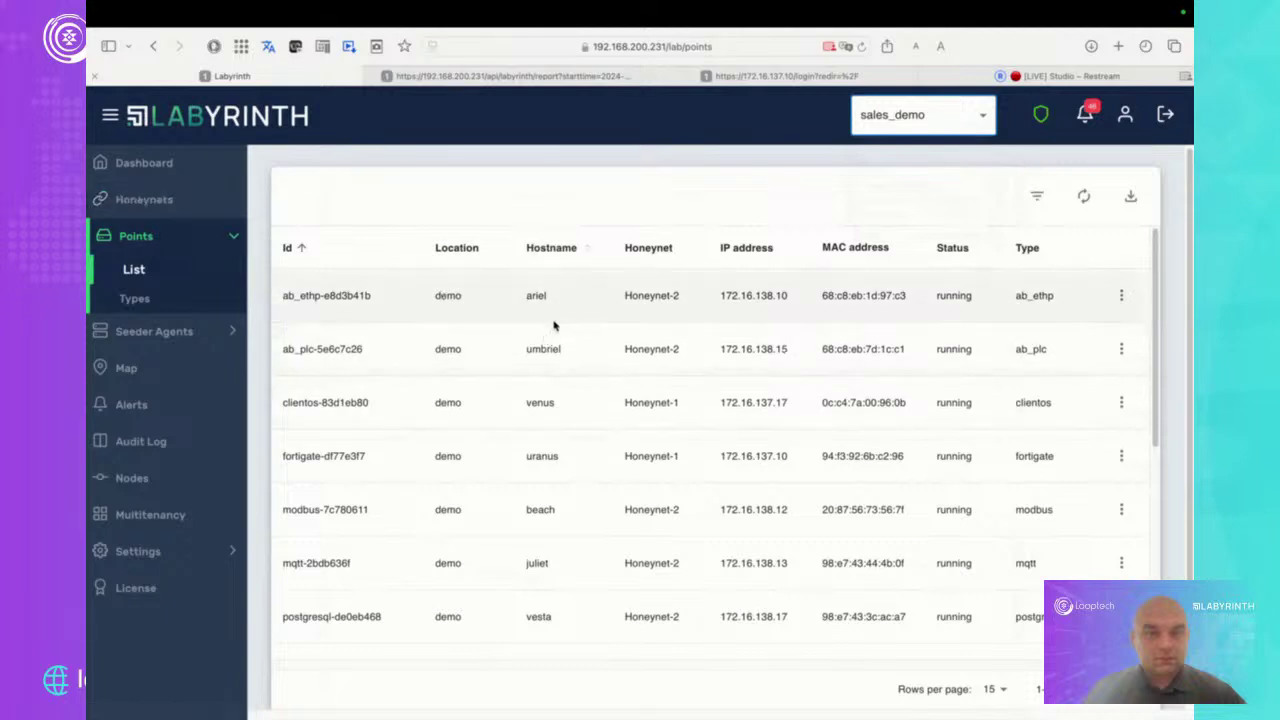
pyautogui.click(181, 204)
pyautogui.click(175, 275)
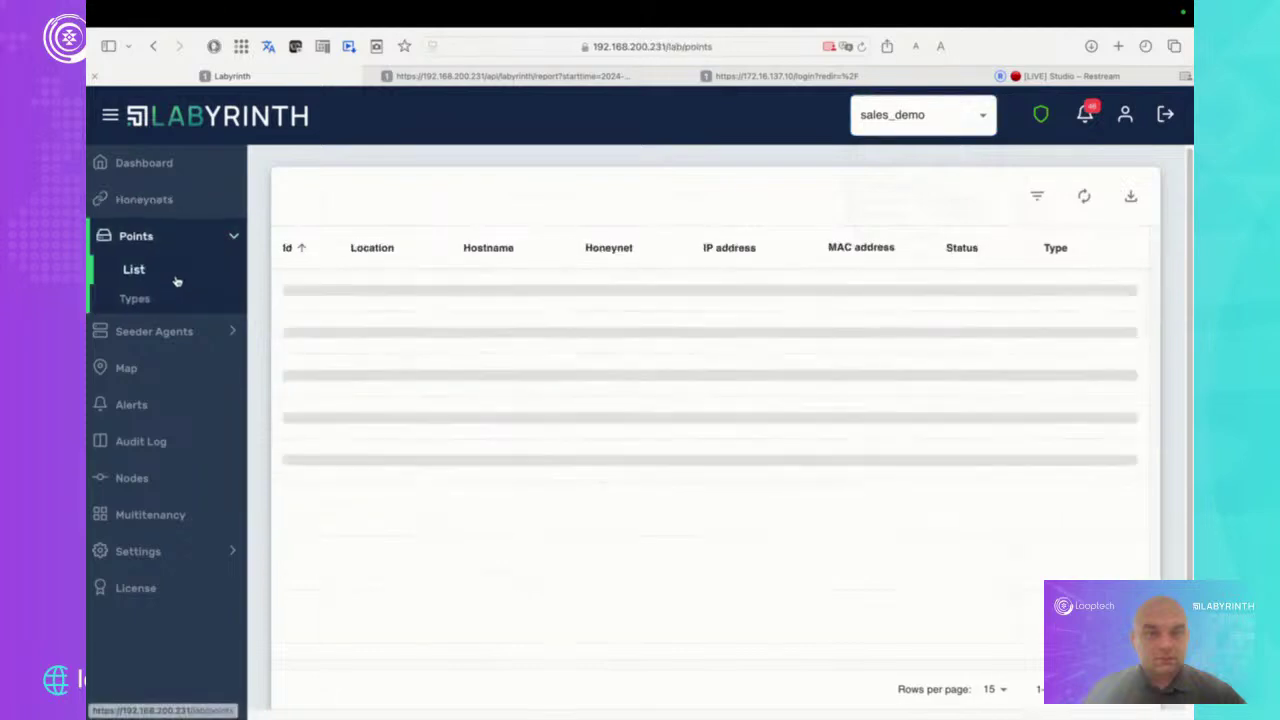
# View the ariel point's details, then return to Honeynets and open Honeynet-1's actions menu
pyautogui.click(1121, 295)
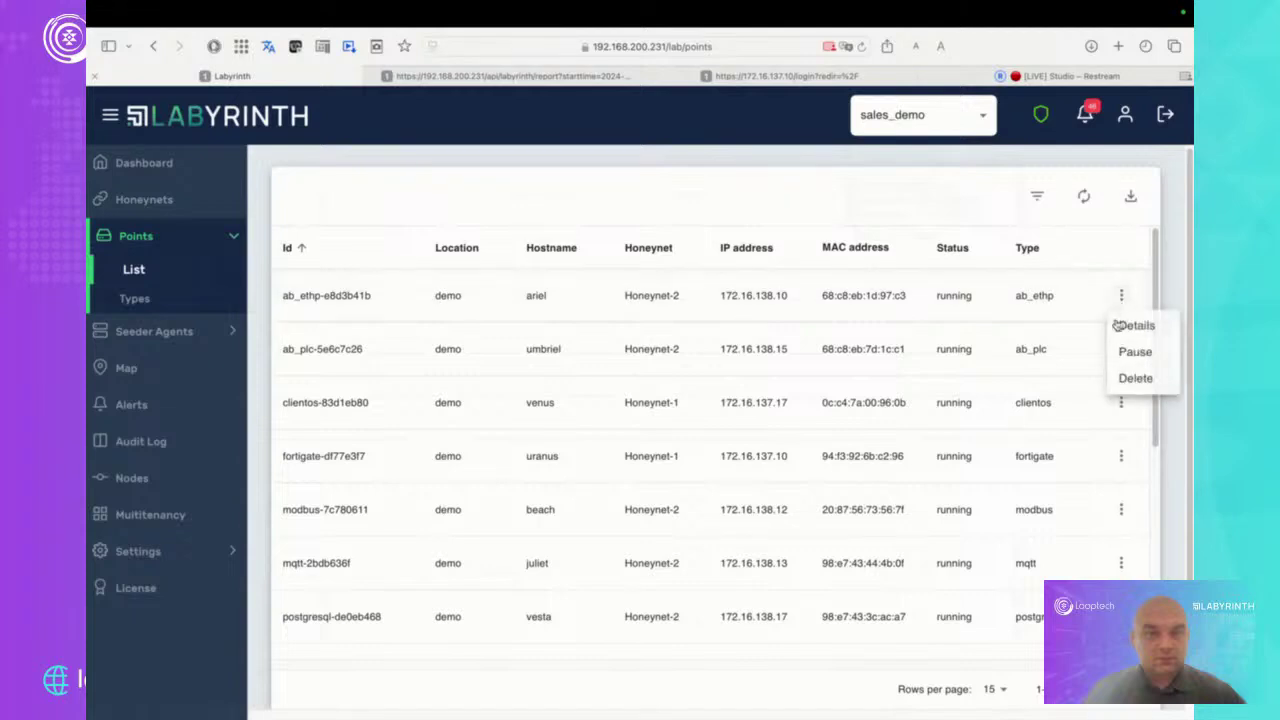
pyautogui.click(1135, 326)
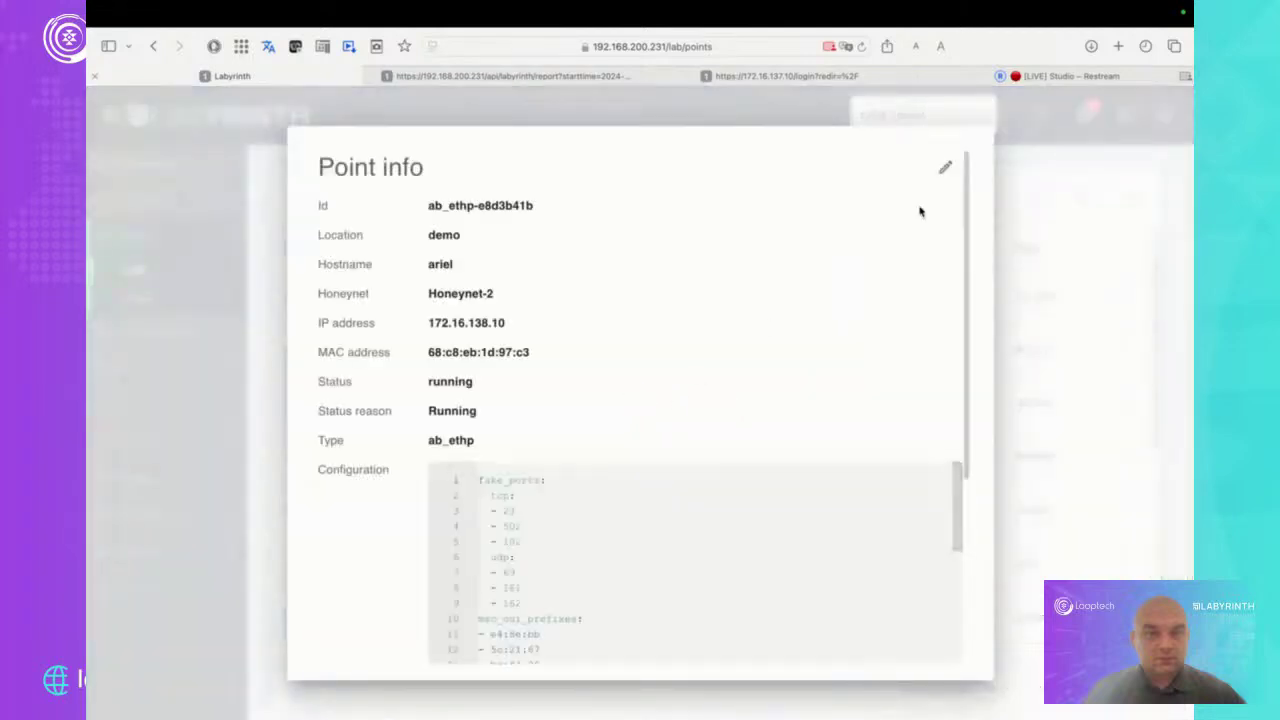
pyautogui.click(1157, 357)
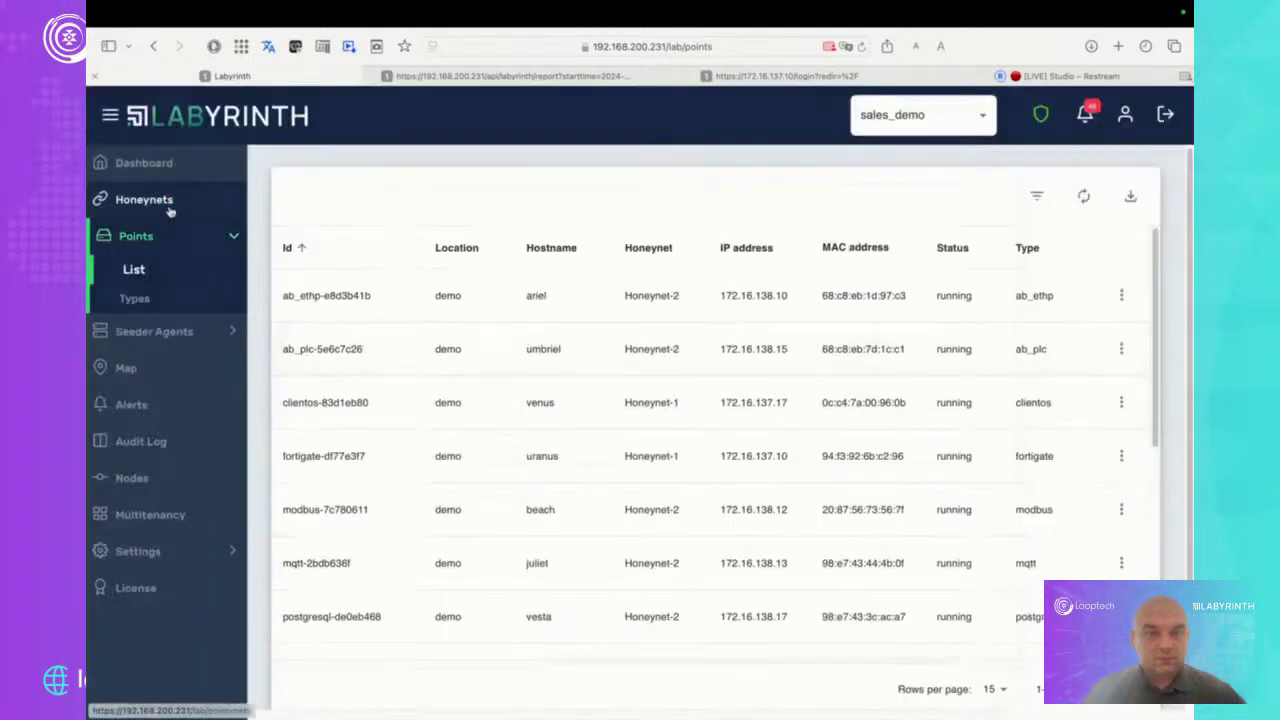
pyautogui.click(150, 200)
pyautogui.click(1122, 303)
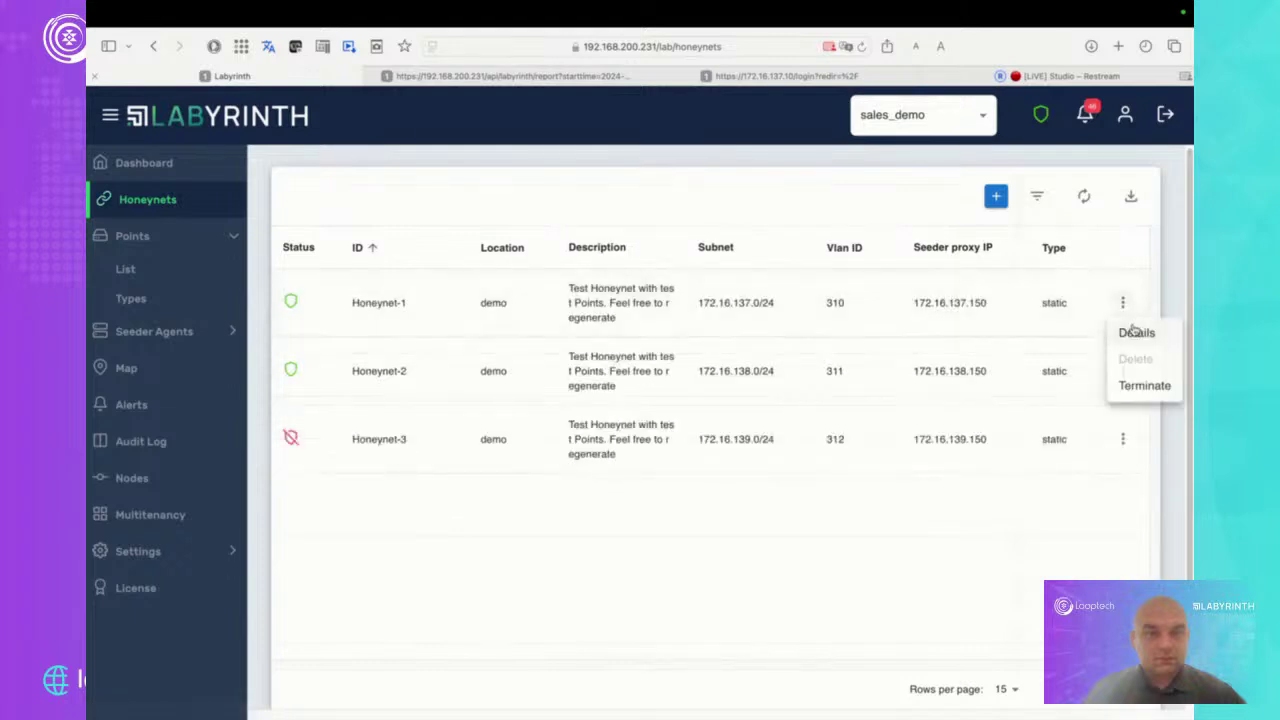
pyautogui.click(1132, 331)
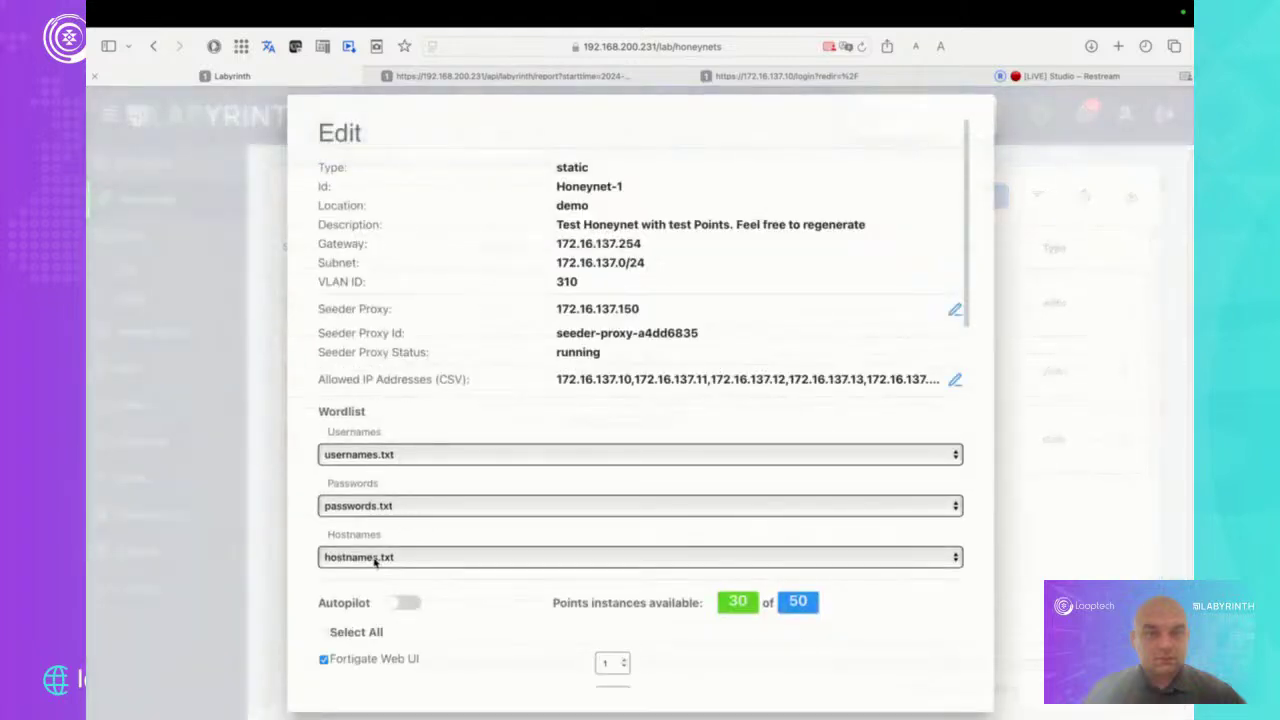
pyautogui.click(386, 558)
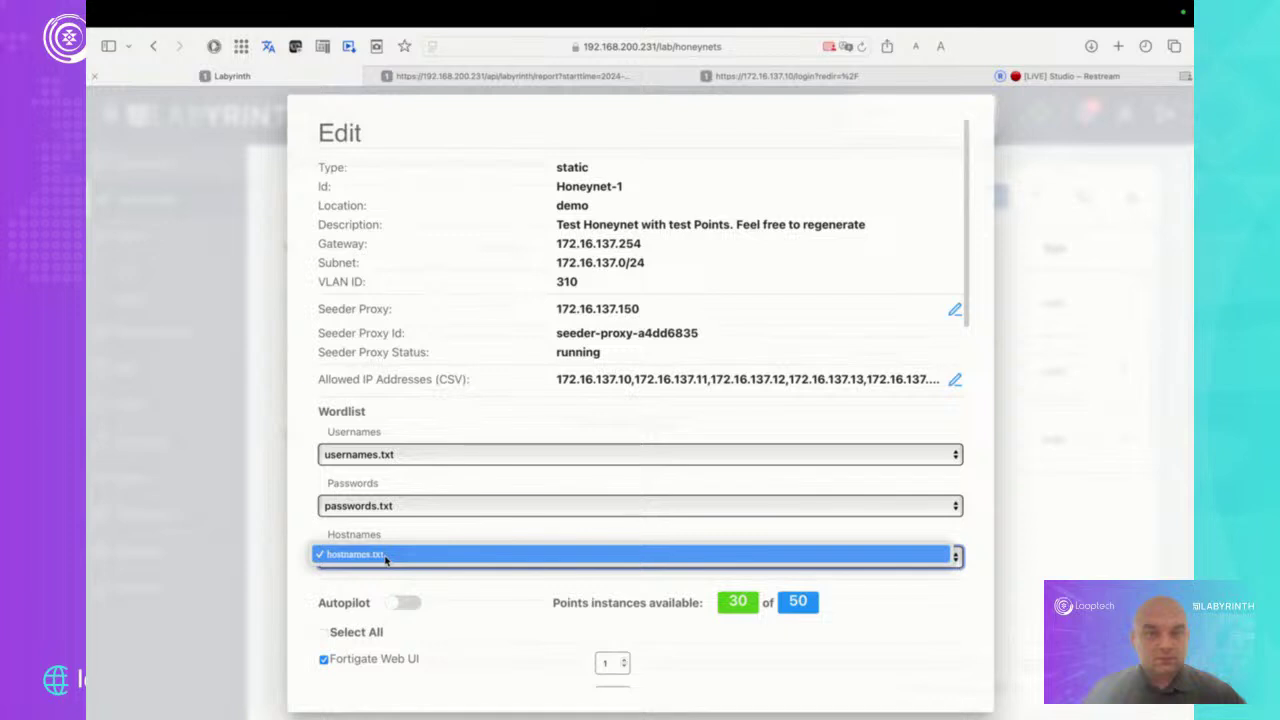
pyautogui.click(391, 560)
pyautogui.scroll(-1, 880, 612)
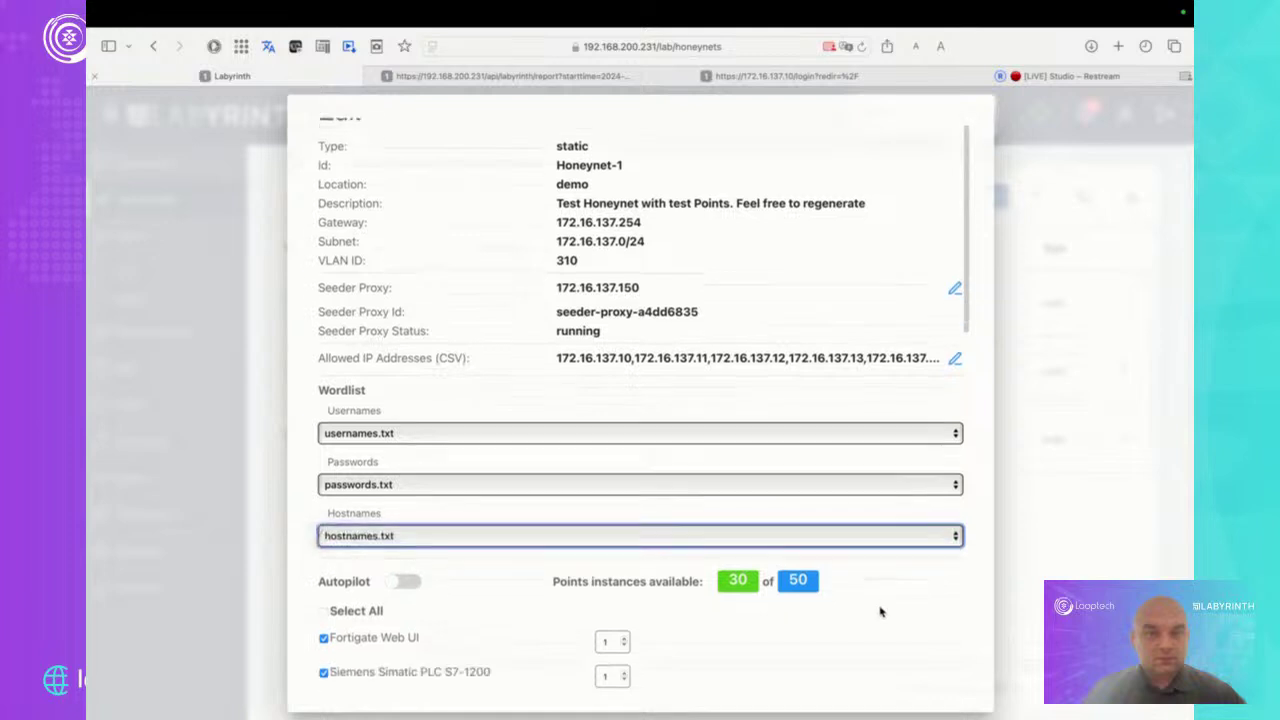
pyautogui.scroll(-10, 880, 610)
pyautogui.click(872, 665)
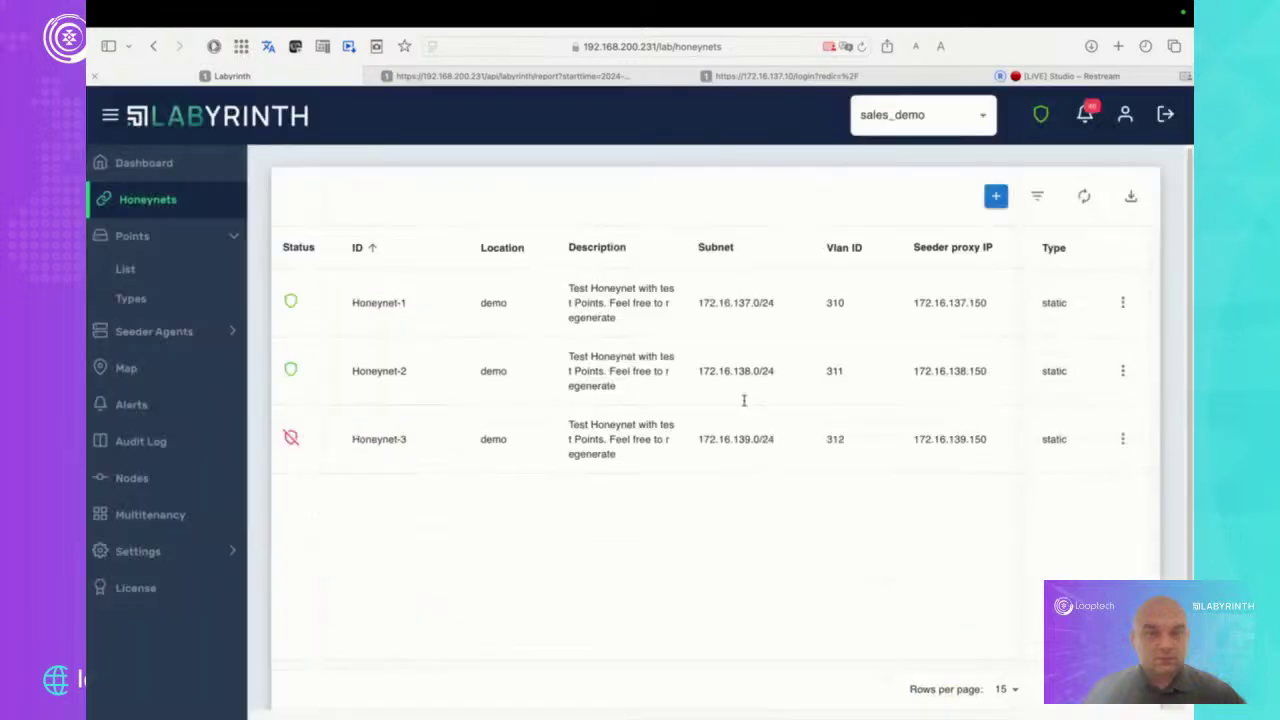
# Open Points > List, scroll through the decoys table, and open the ariel row's actions menu
pyautogui.click(126, 270)
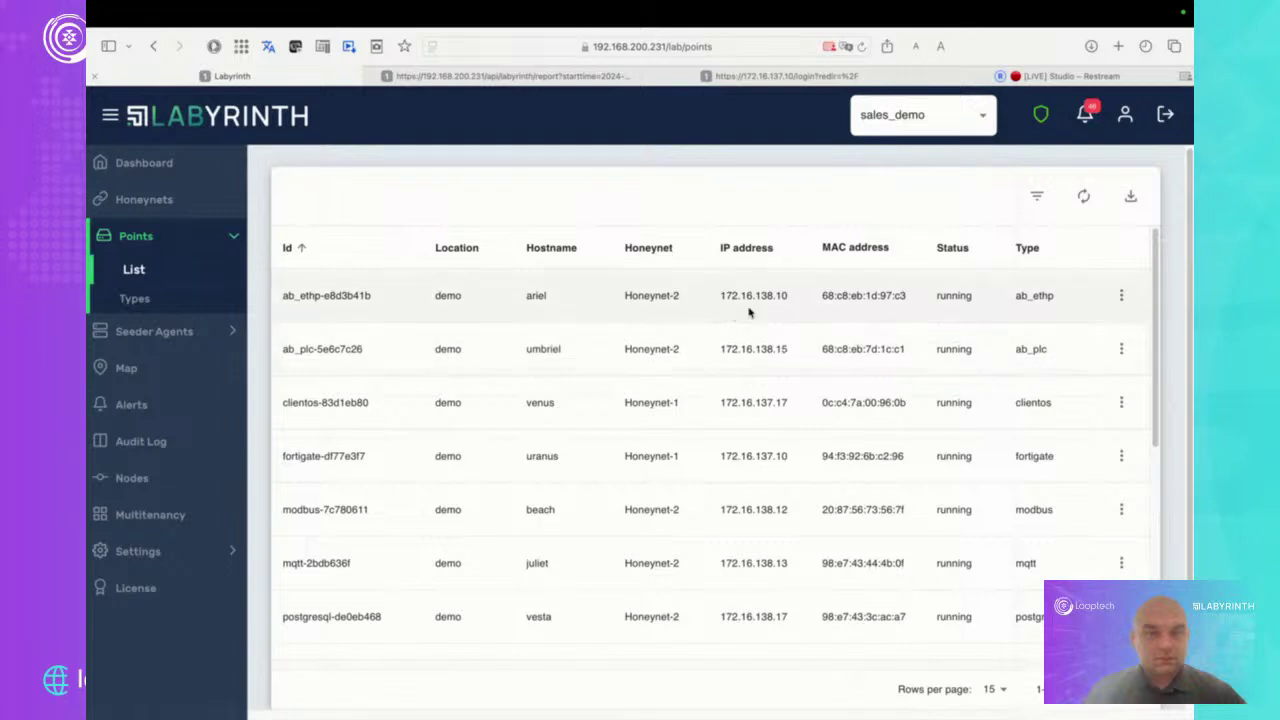
pyautogui.scroll(-1, 748, 313)
pyautogui.scroll(1, 748, 313)
pyautogui.scroll(-1, 748, 313)
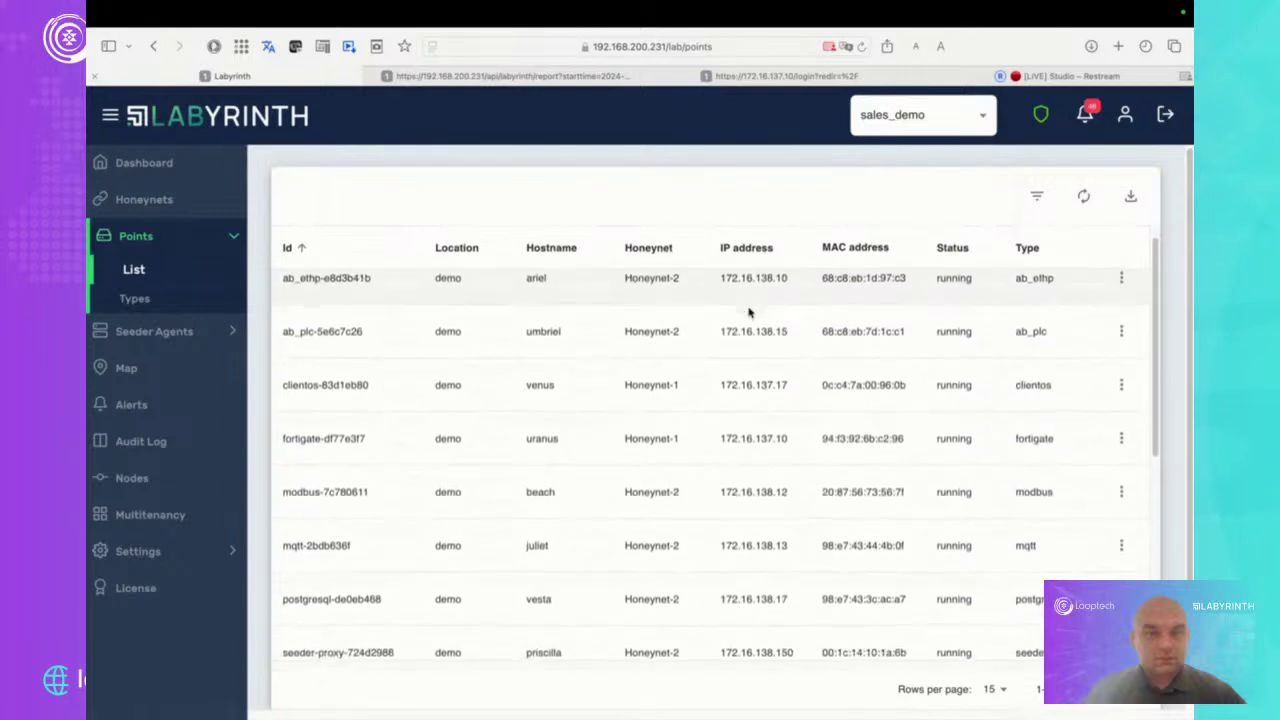
pyautogui.scroll(-4, 748, 313)
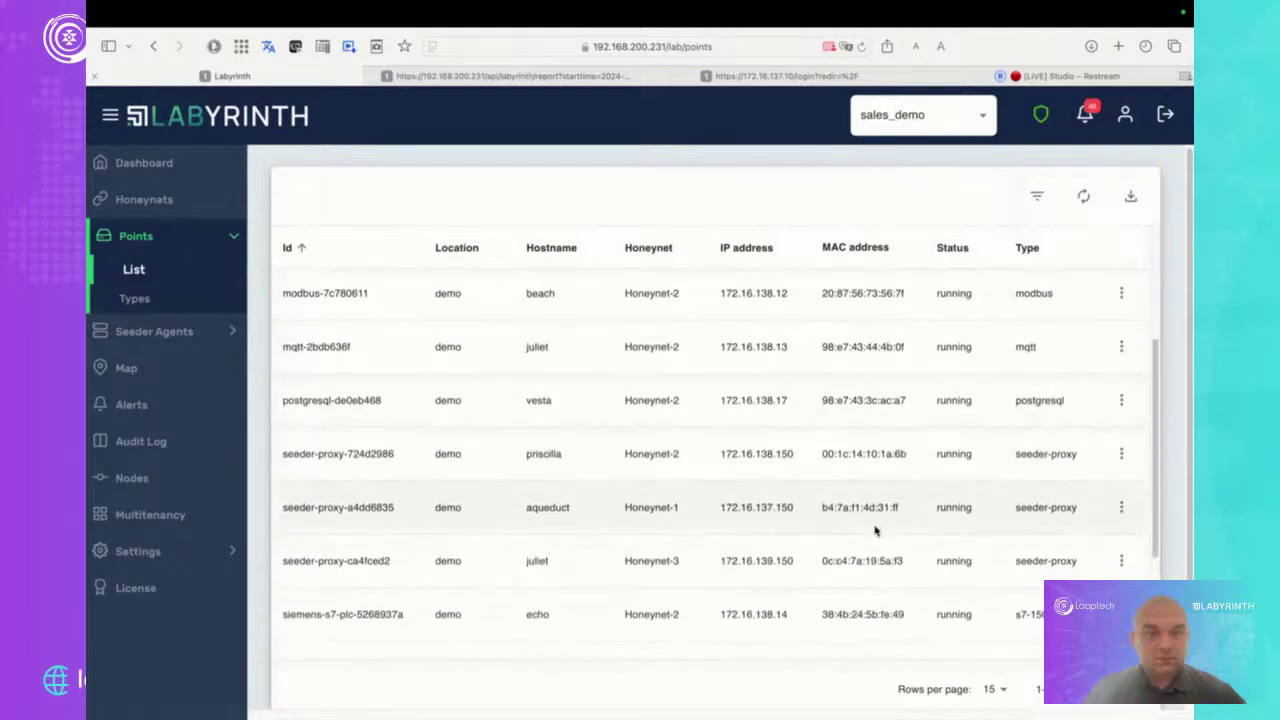
pyautogui.scroll(4, 875, 531)
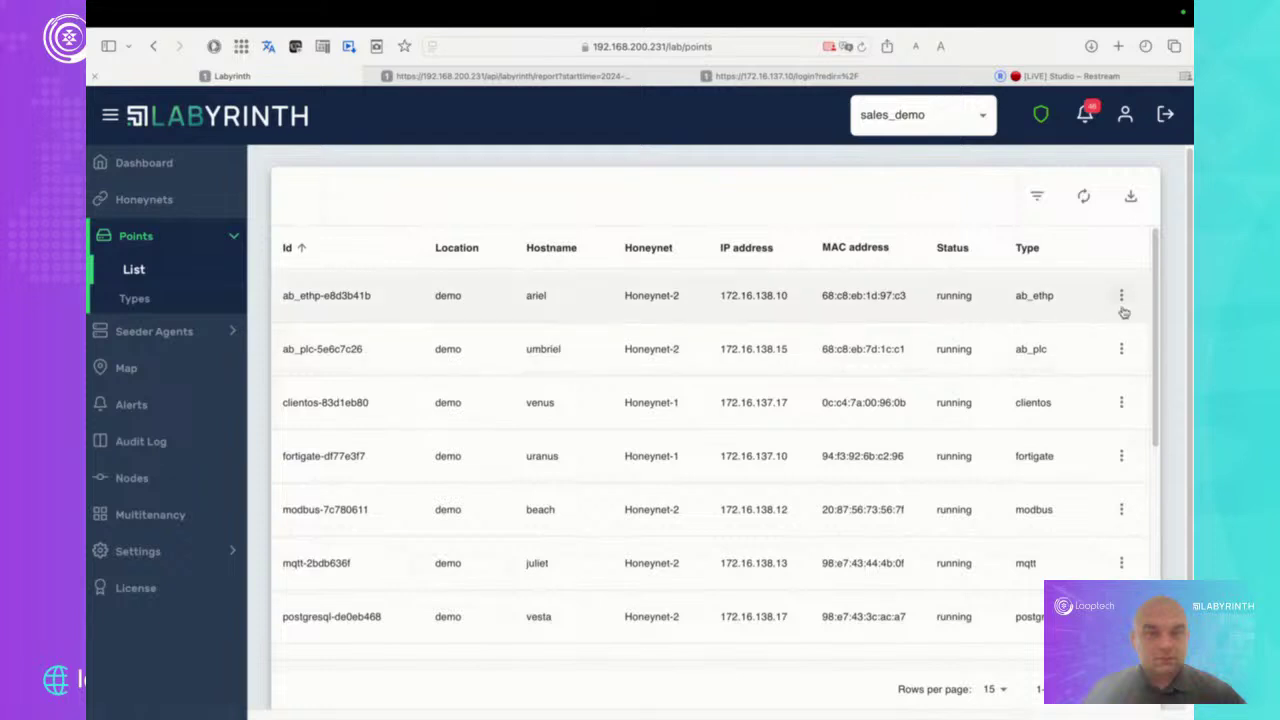
pyautogui.click(1121, 298)
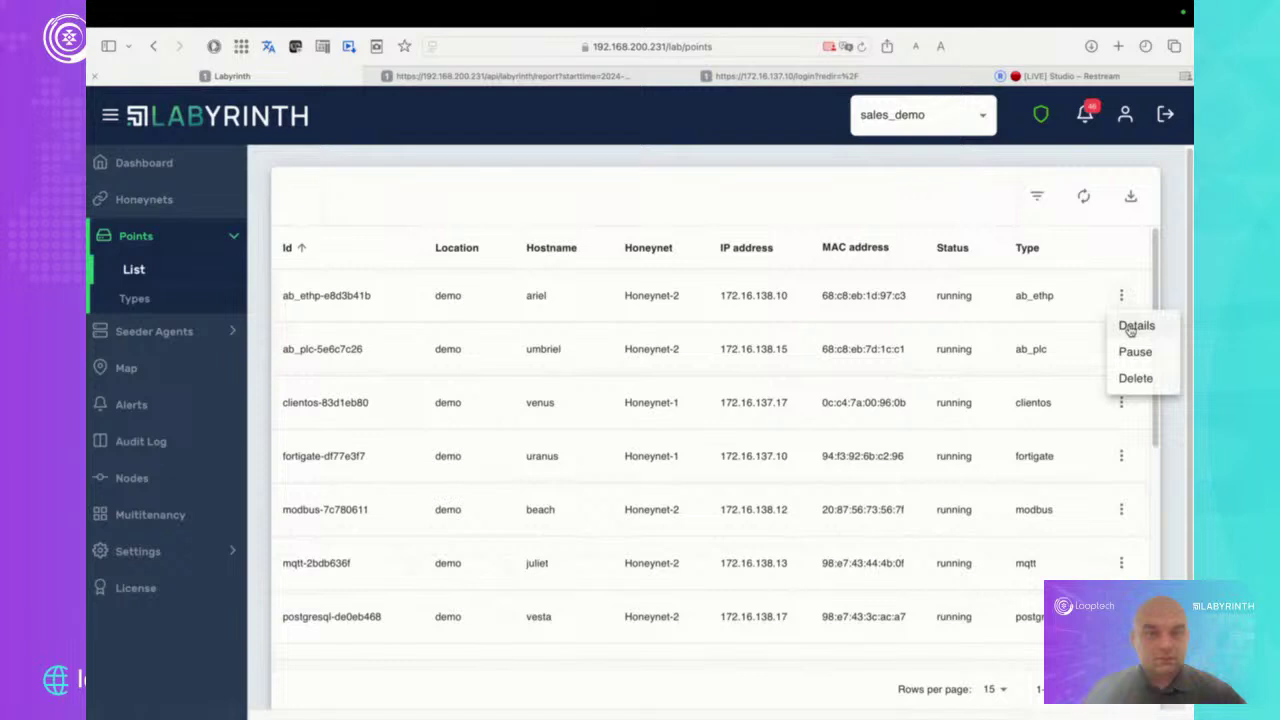
pyautogui.click(1134, 326)
pyautogui.scroll(-5, 686, 516)
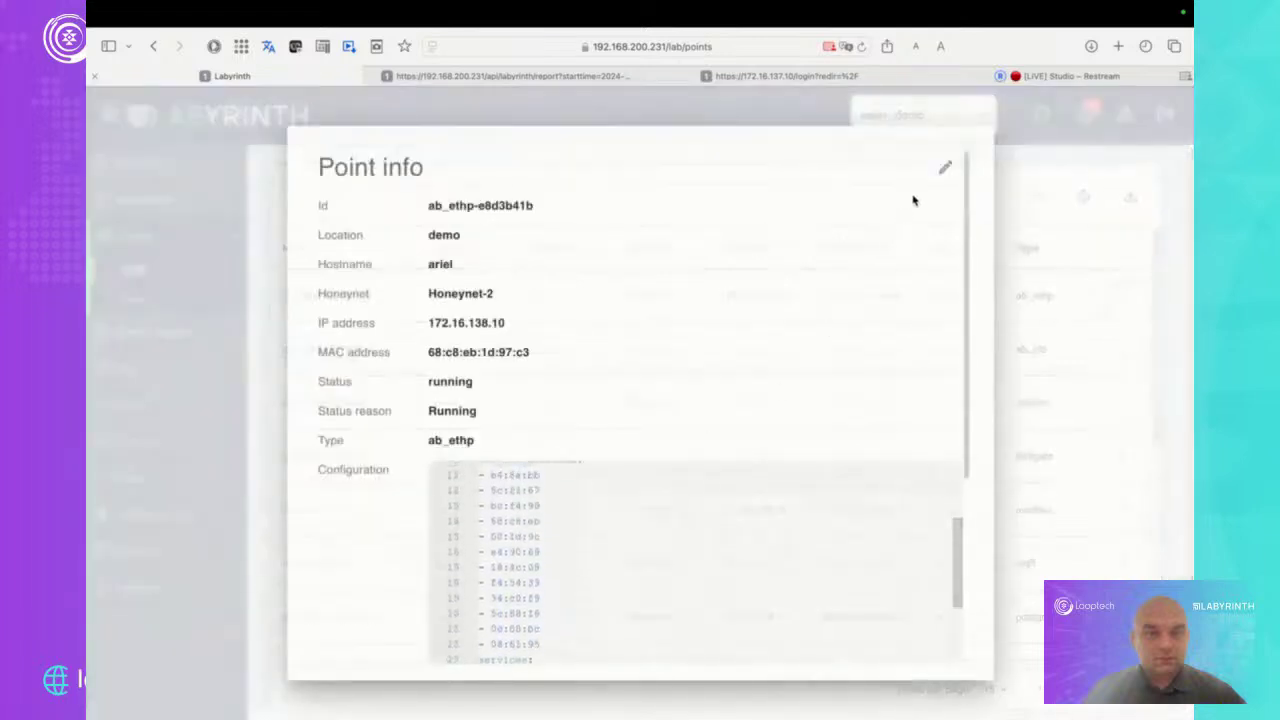
pyautogui.click(945, 167)
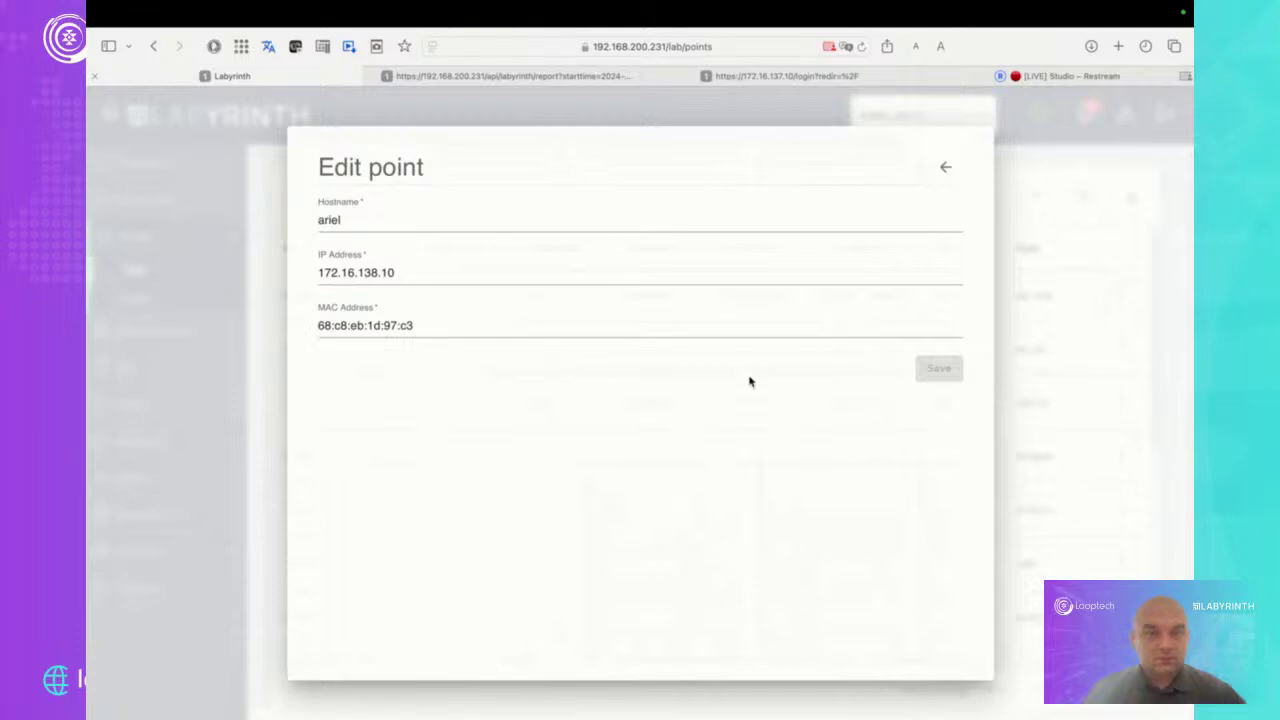
pyautogui.click(949, 170)
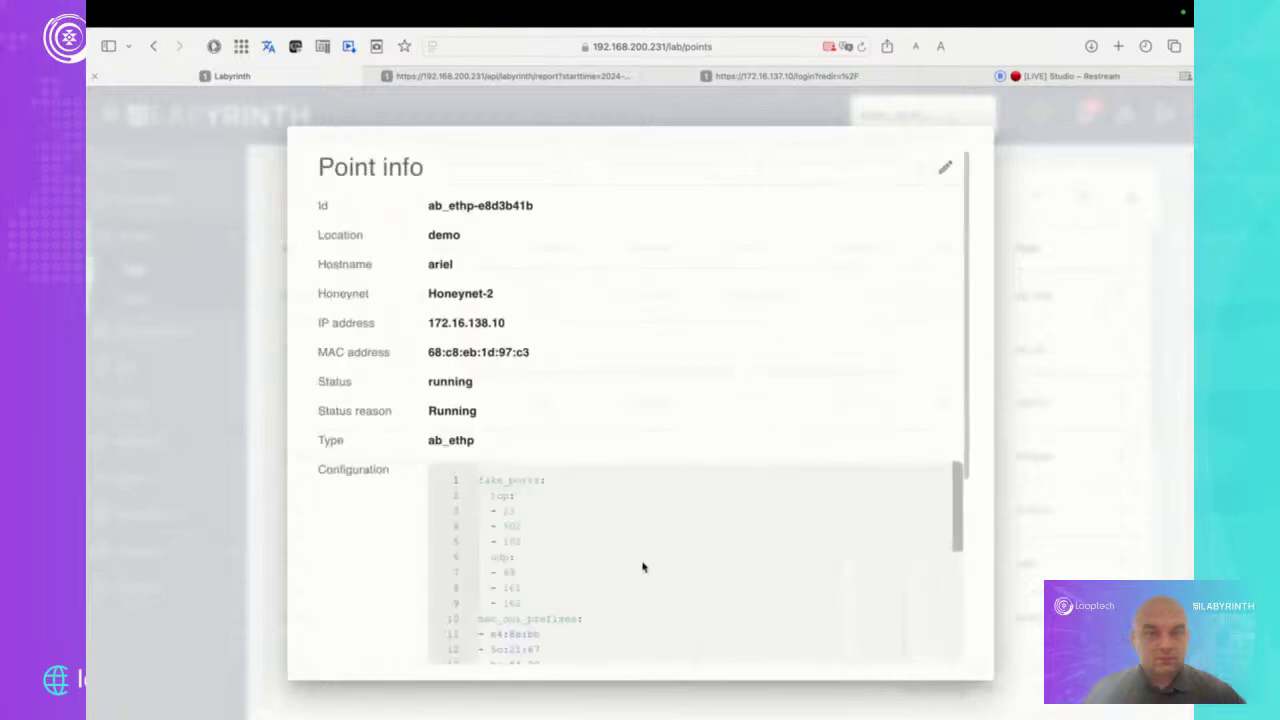
pyautogui.scroll(-5, 642, 567)
pyautogui.moveTo(570, 569); pyautogui.dragTo(490, 533)
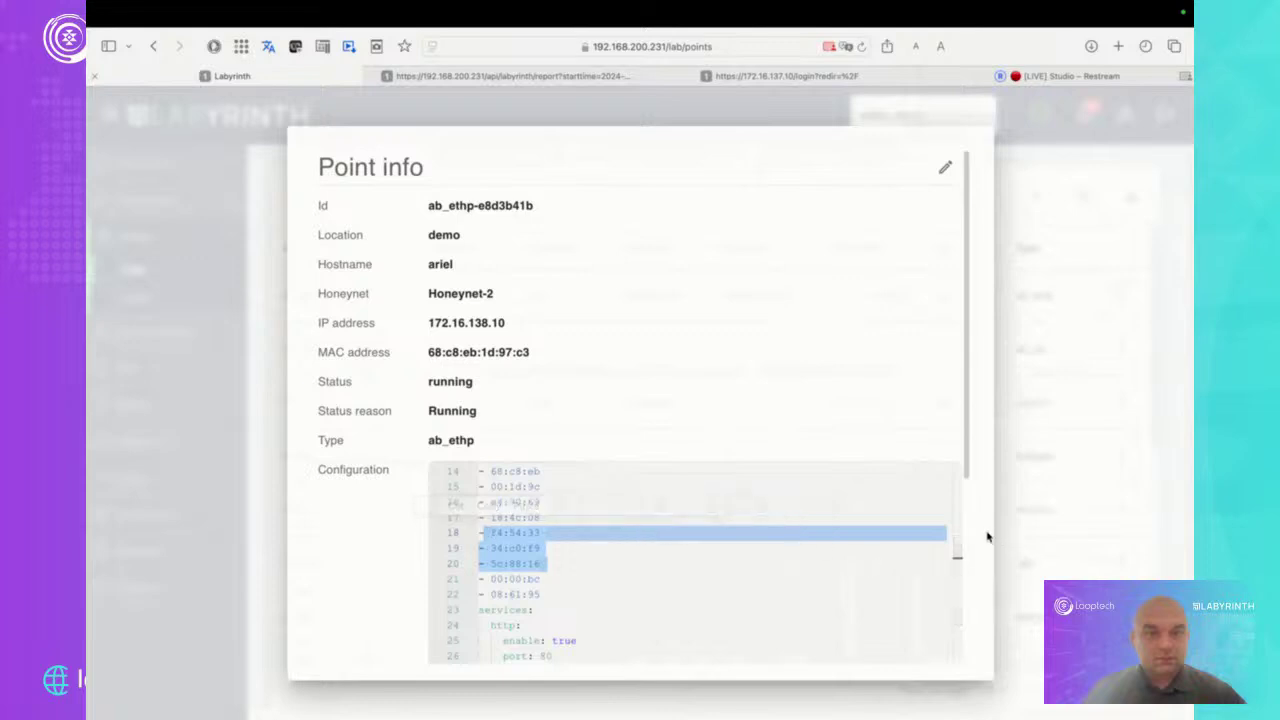
pyautogui.click(1069, 525)
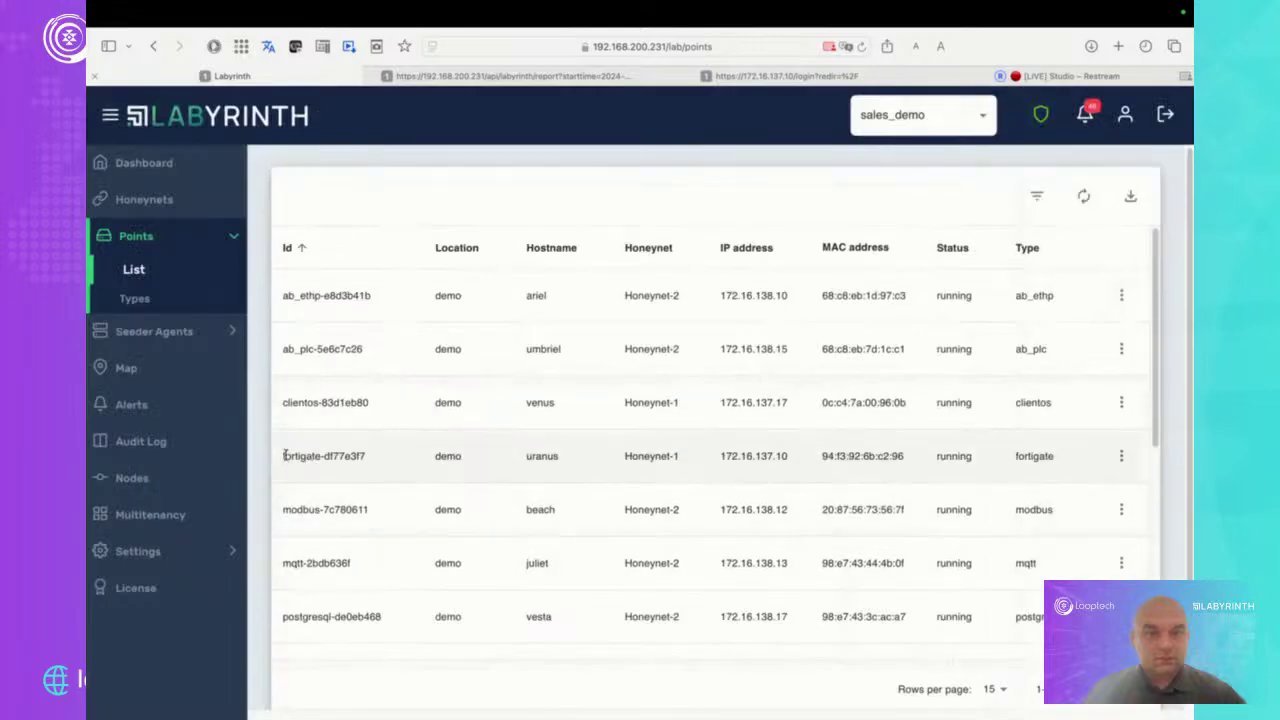
# Highlight the fortigate and mqtt point Ids, then open the huron s7-1200 point's details
pyautogui.moveTo(283, 455); pyautogui.dragTo(365, 456)
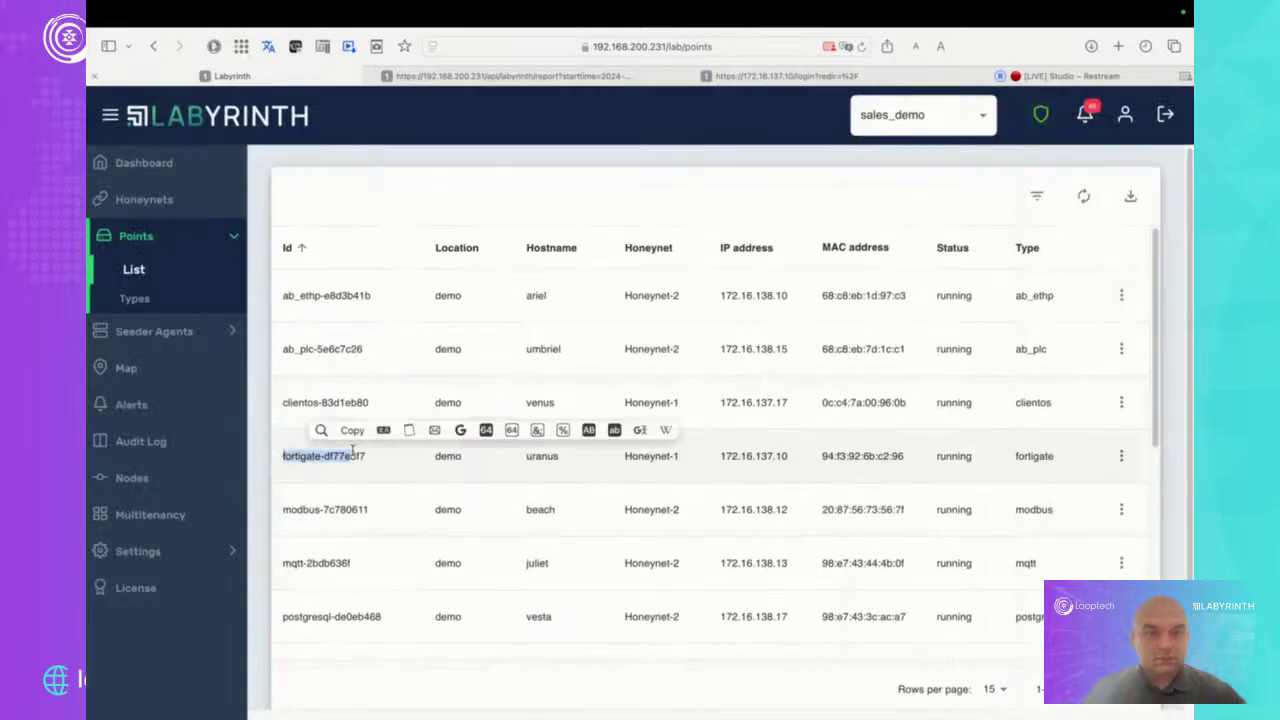
pyautogui.moveTo(283, 563); pyautogui.dragTo(352, 564)
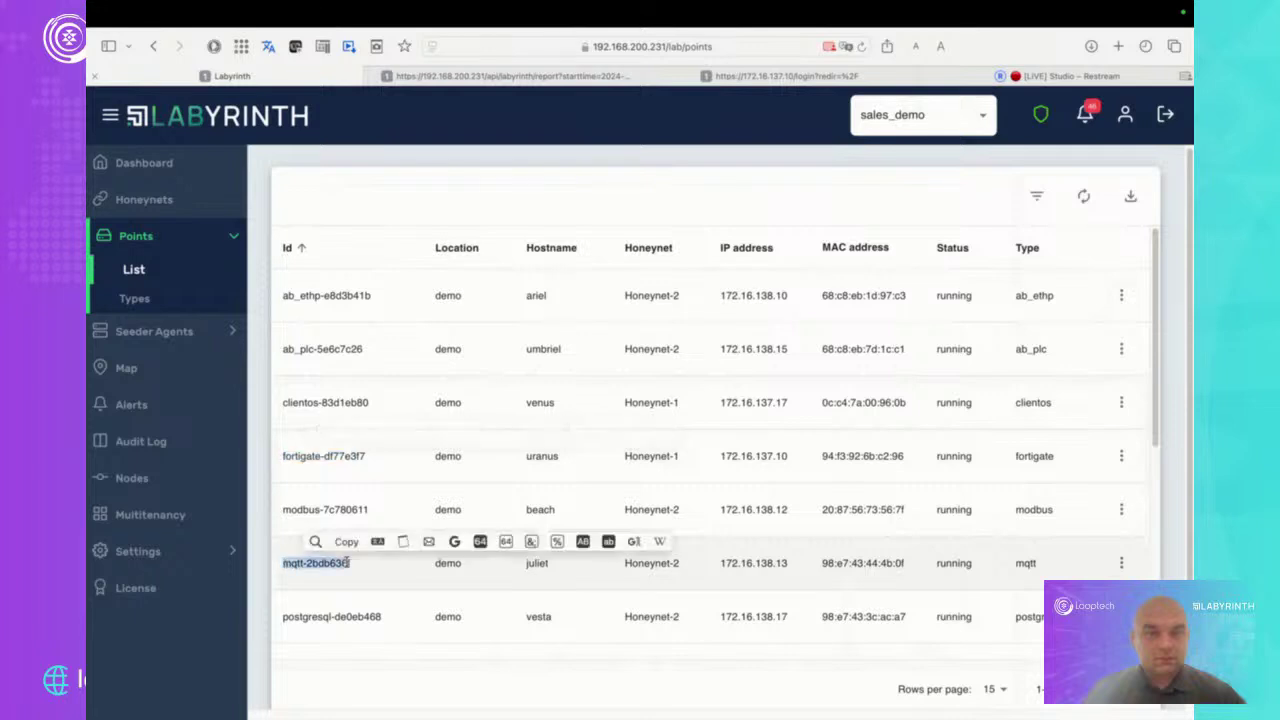
pyautogui.scroll(-2, 366, 563)
pyautogui.scroll(-6, 363, 558)
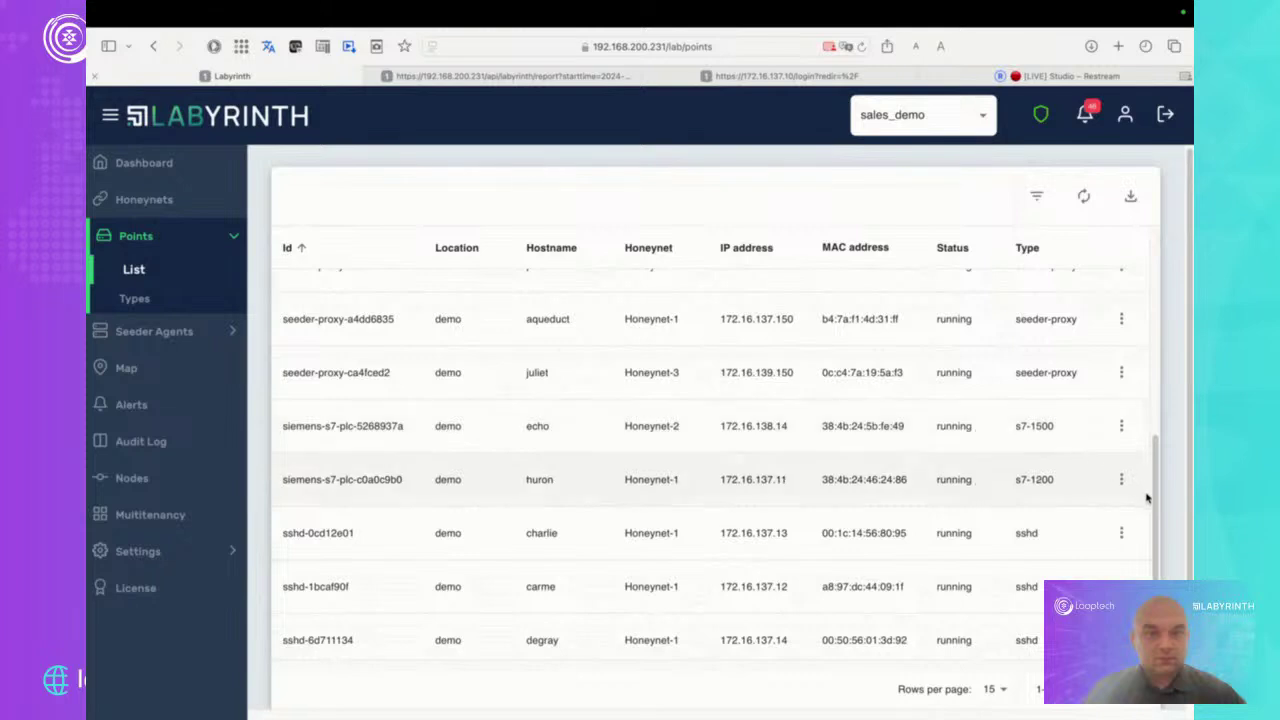
pyautogui.click(1121, 481)
pyautogui.click(1137, 510)
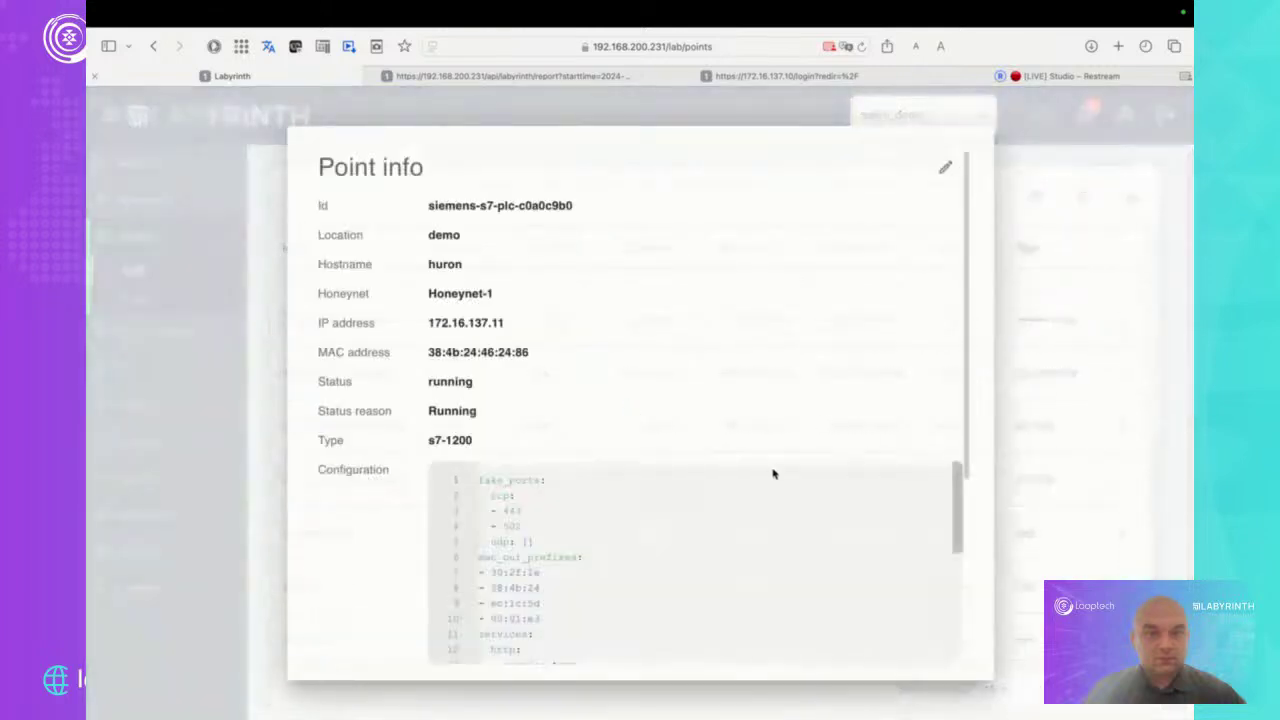
# Review huron's configuration and node info, close the dialog, and bring Terminal forward
pyautogui.scroll(-3, 695, 595)
pyautogui.scroll(-3, 695, 595)
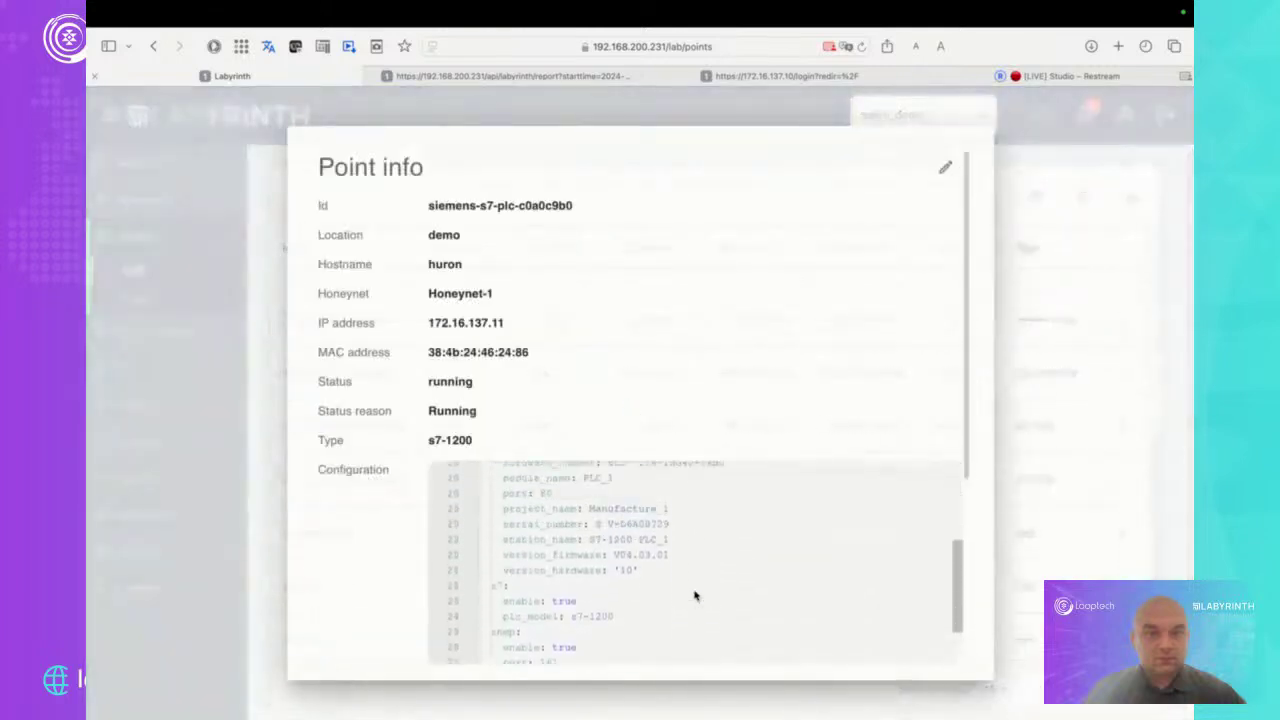
pyautogui.scroll(-5, 931, 420)
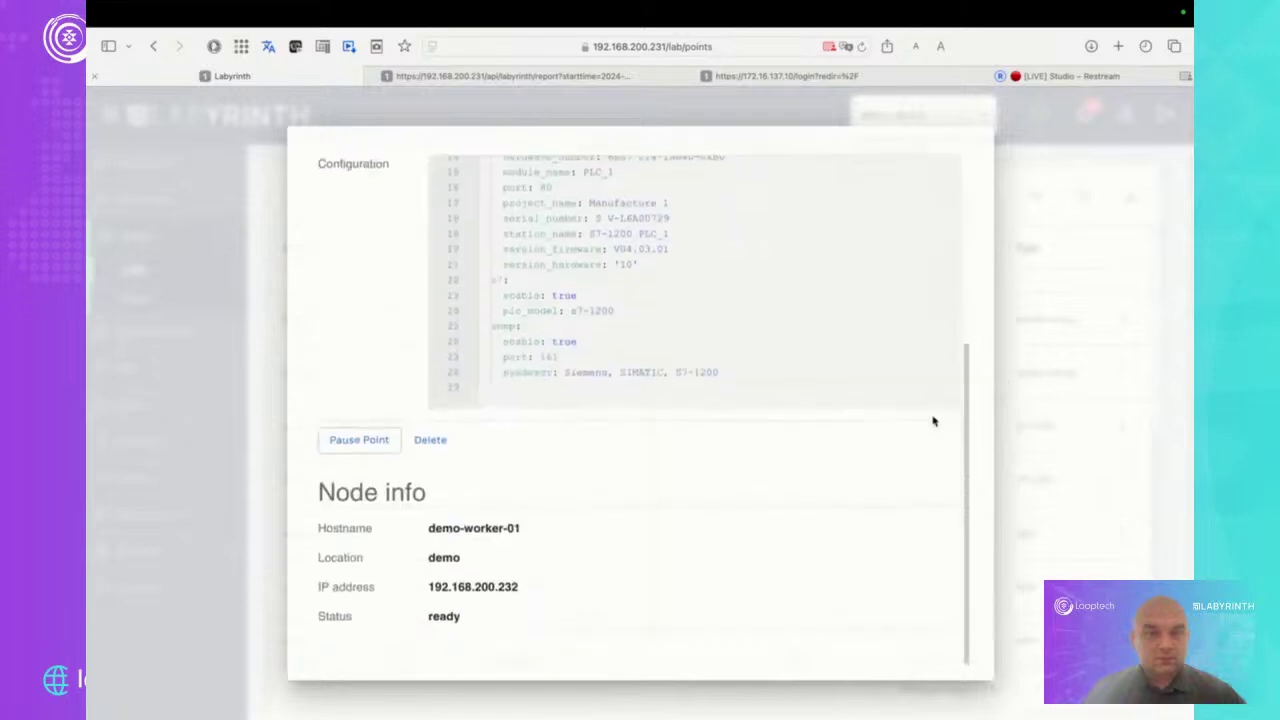
pyautogui.click(1127, 402)
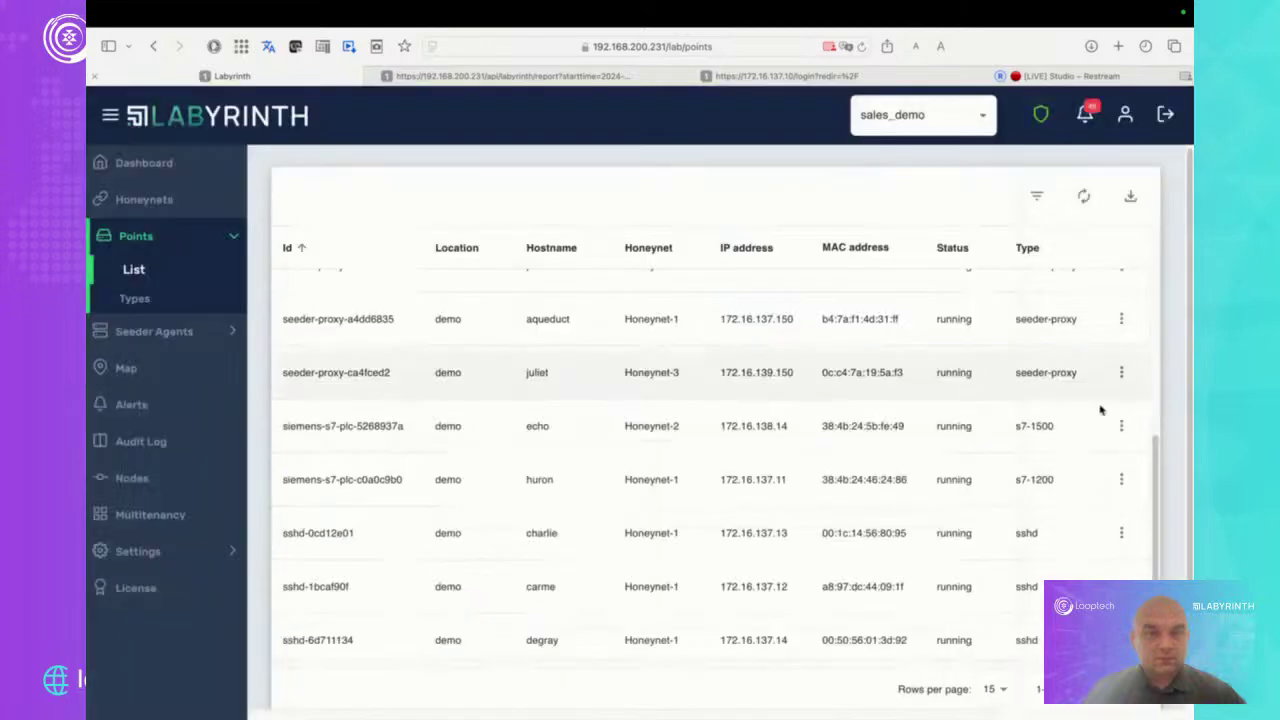
pyautogui.scroll(-1, 1100, 409)
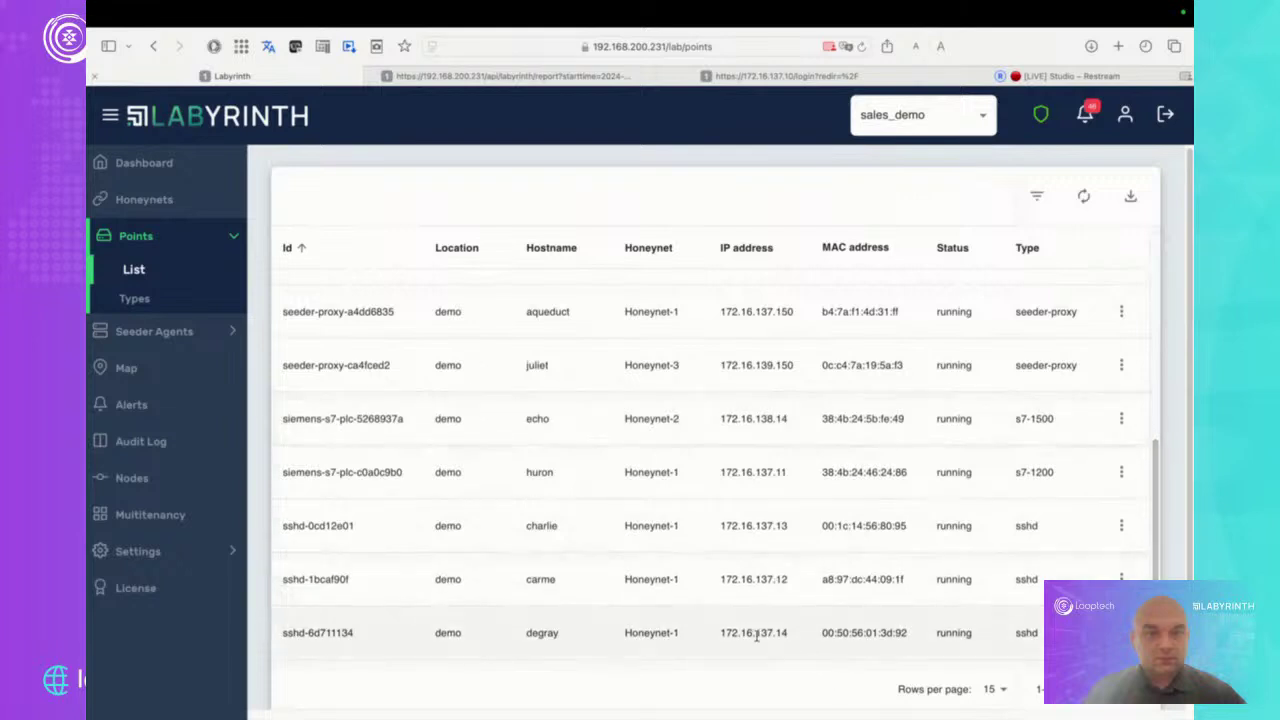
pyautogui.click(514, 688)
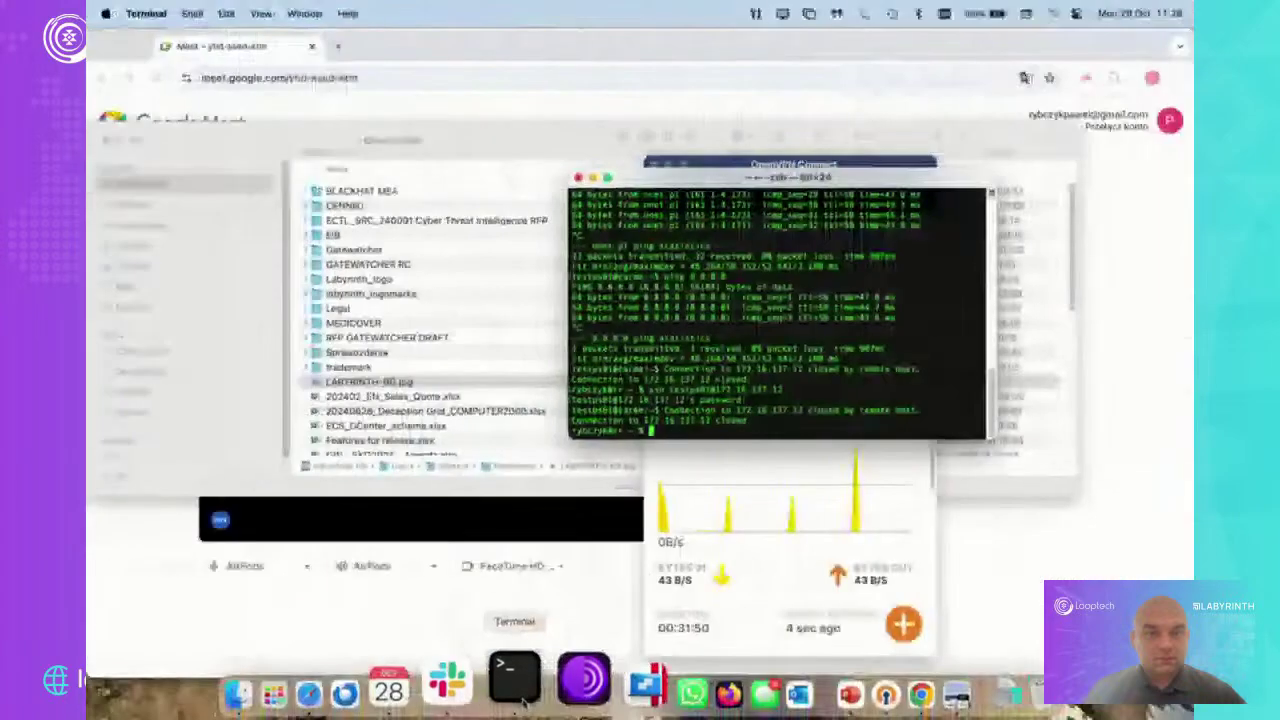
# Enlarge the Terminal window and SSH into decoy 172.16.137.12 with the account password
pyautogui.click(607, 177)
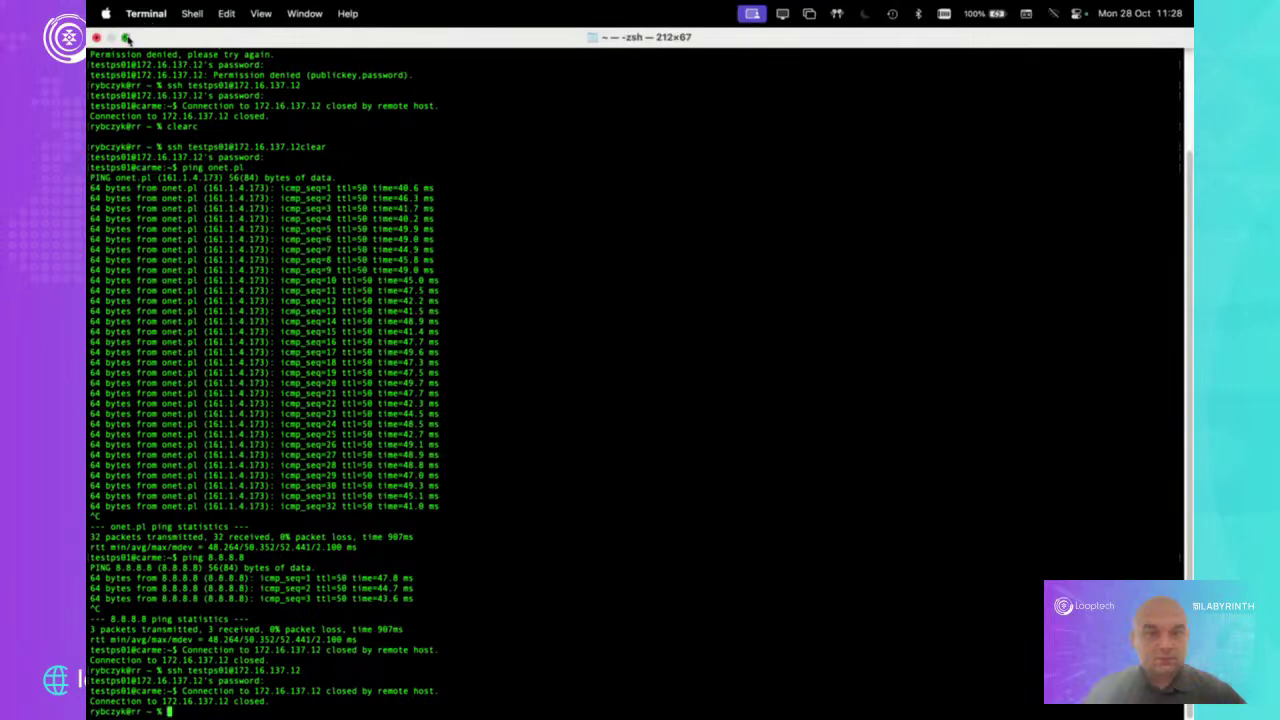
pyautogui.click(127, 38)
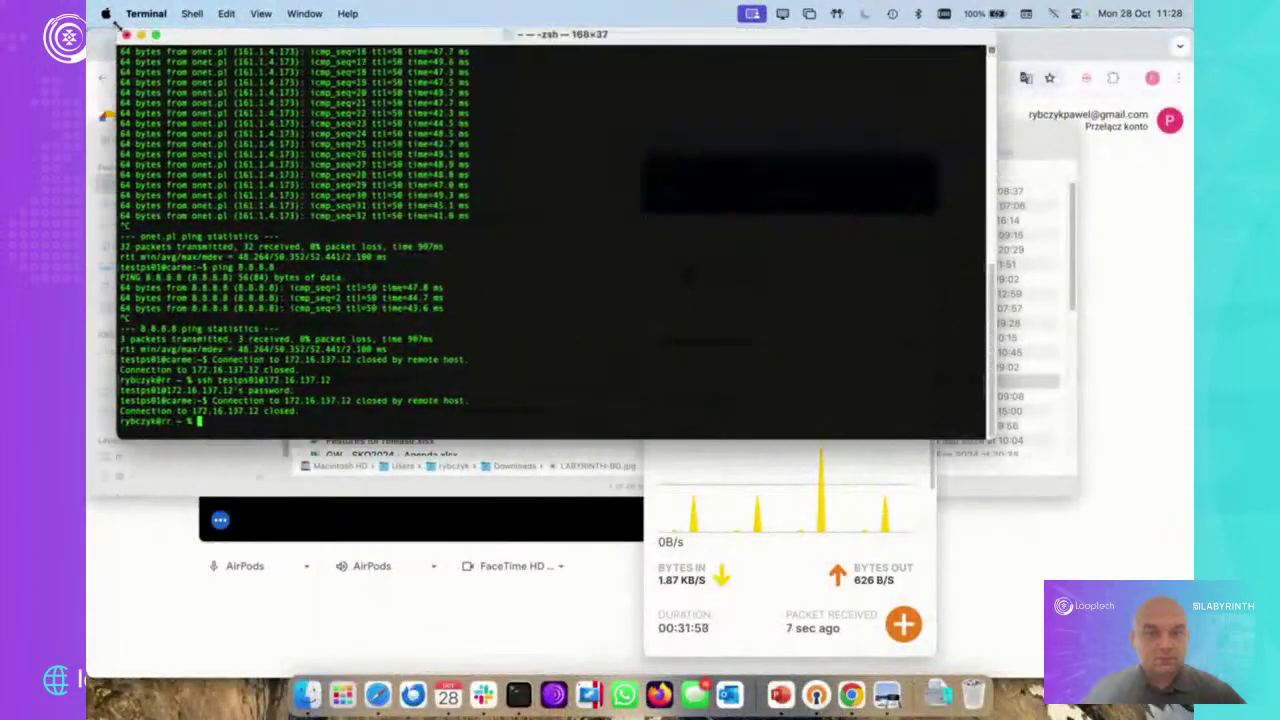
pyautogui.moveTo(986, 441); pyautogui.dragTo(1160, 636)
pyautogui.press('Up')
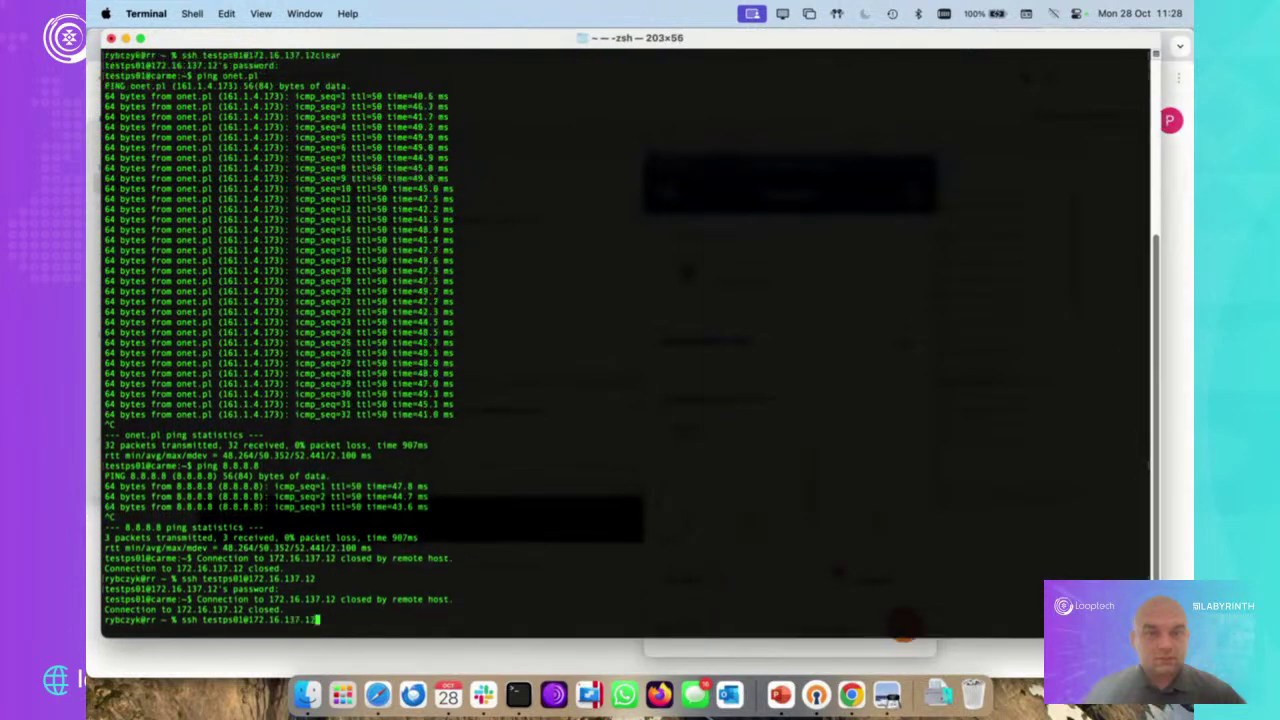
pyautogui.press('Return')
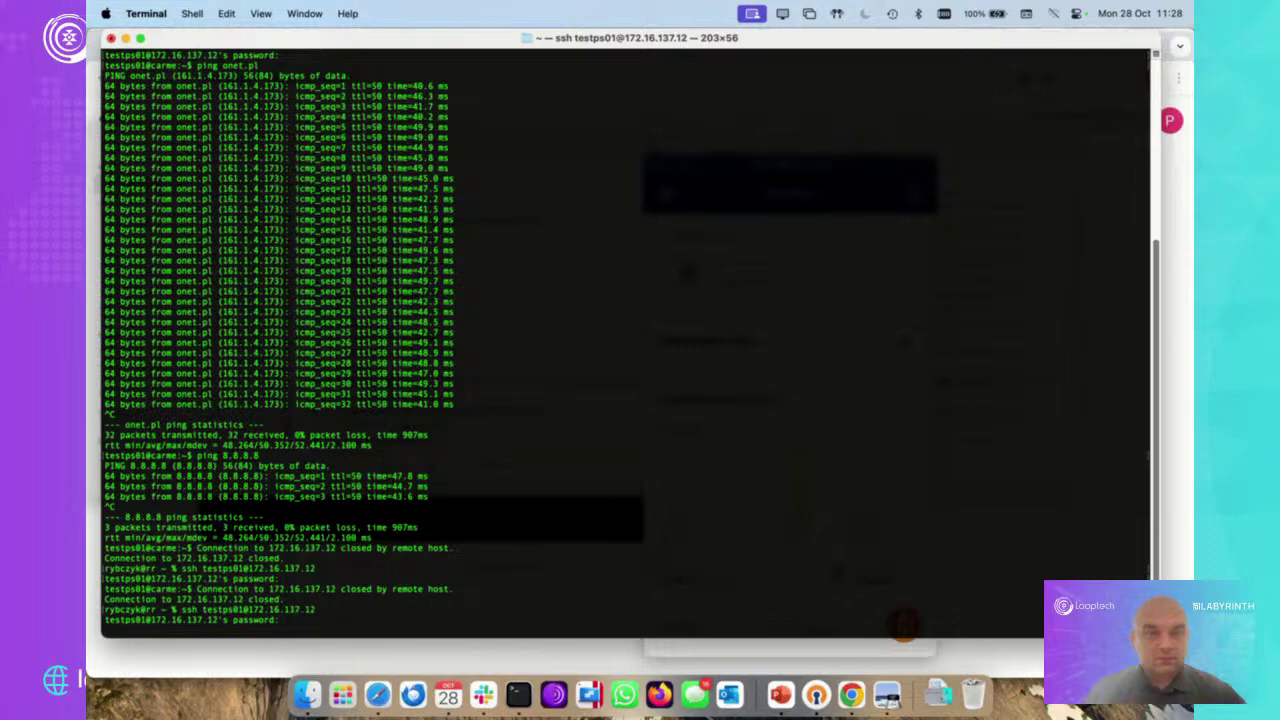
pyautogui.press('Return')
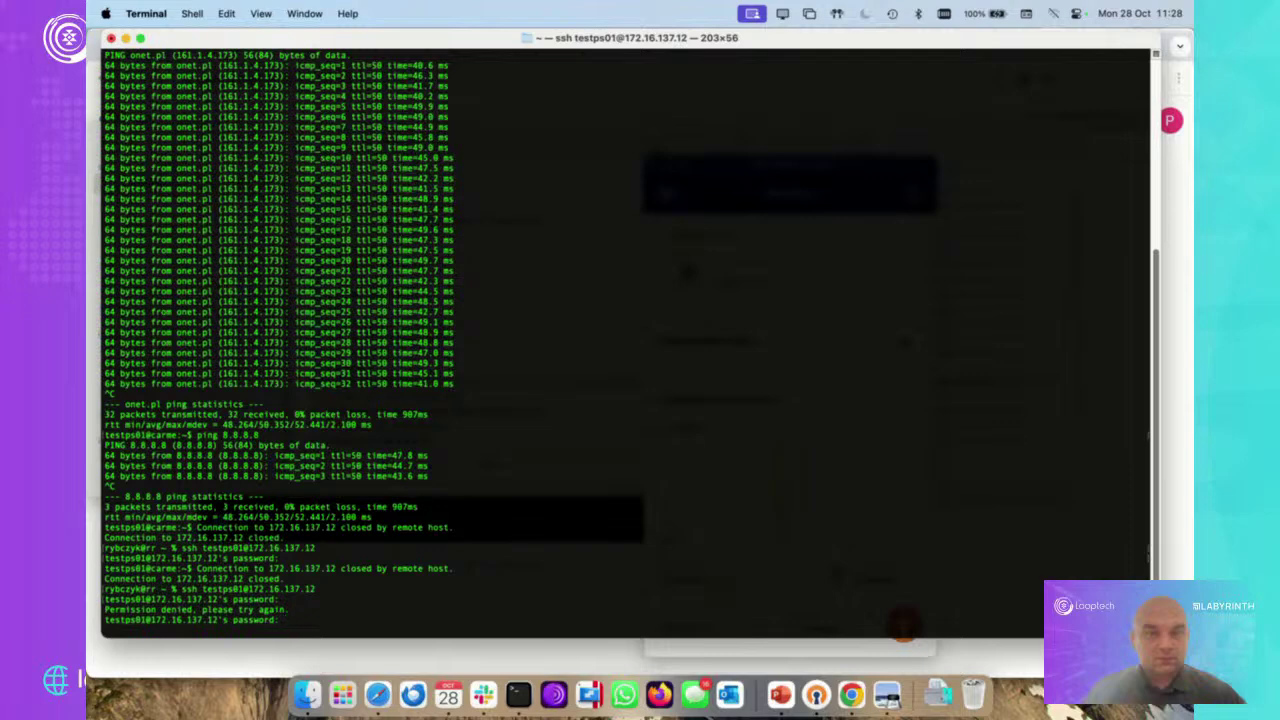
pyautogui.press('Return')
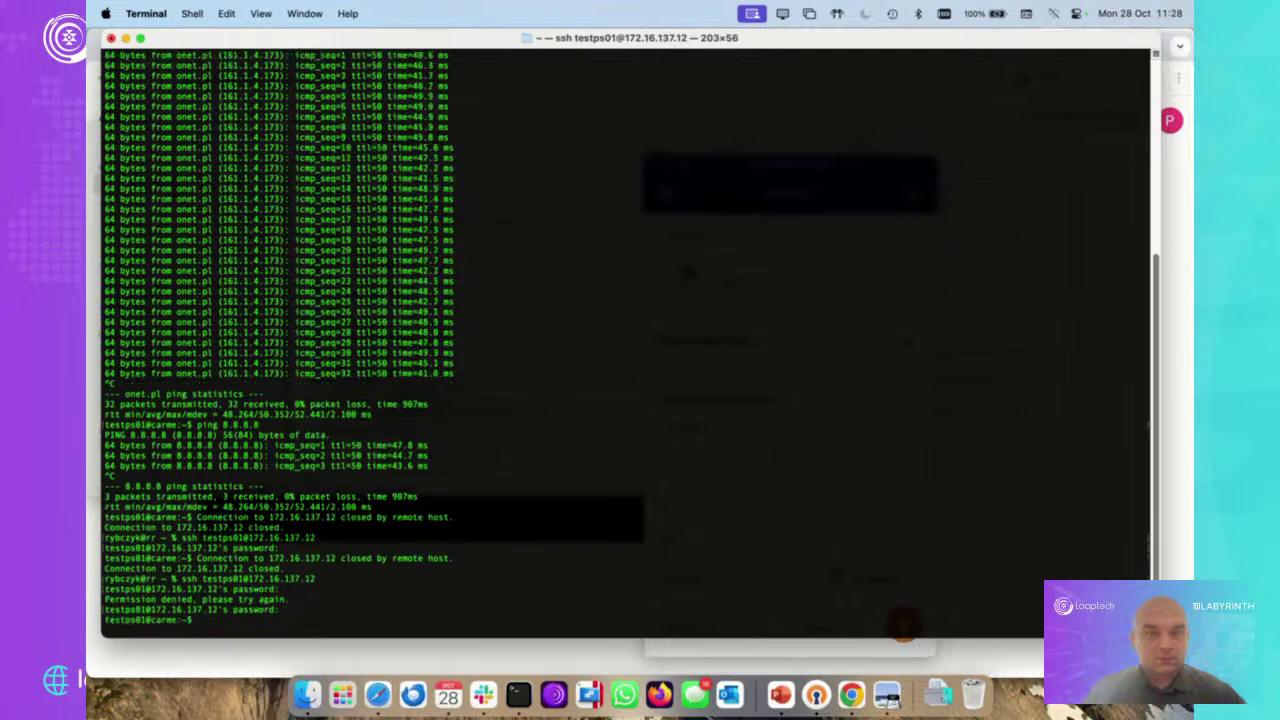
pyautogui.press('Return')
pyautogui.press('Return')
pyautogui.press('Return')
pyautogui.press('Return')
pyautogui.press('Return')
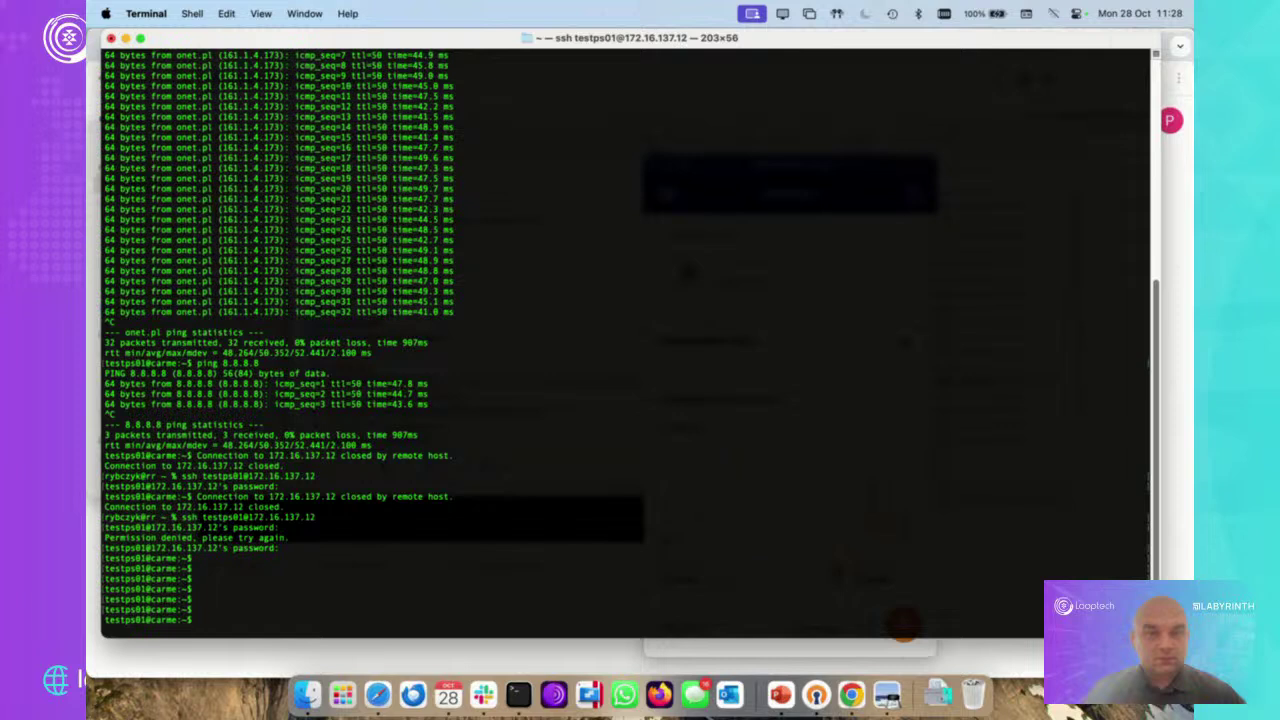
# Ping 8.8.8.8, stop it, then list the host's processes with ps -aux
pyautogui.write('ping 8.8.8.8')
pyautogui.press('Return')
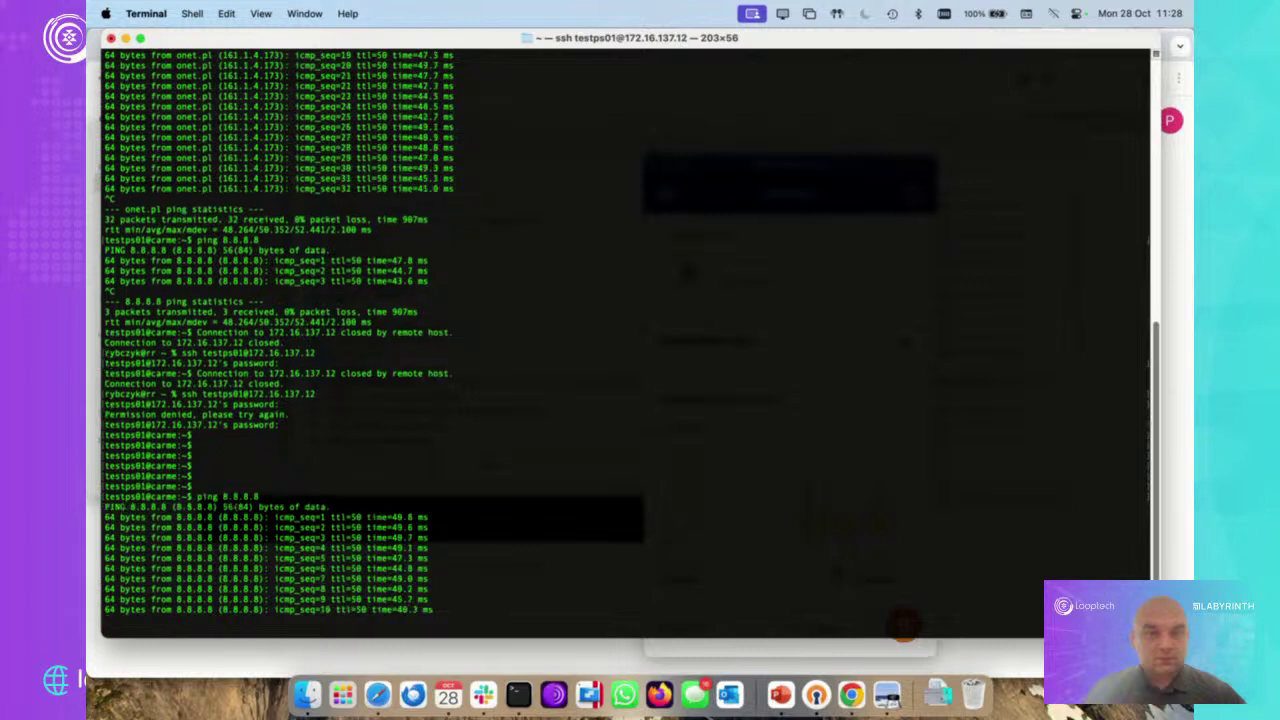
pyautogui.hotkey('ctrl', 'c')
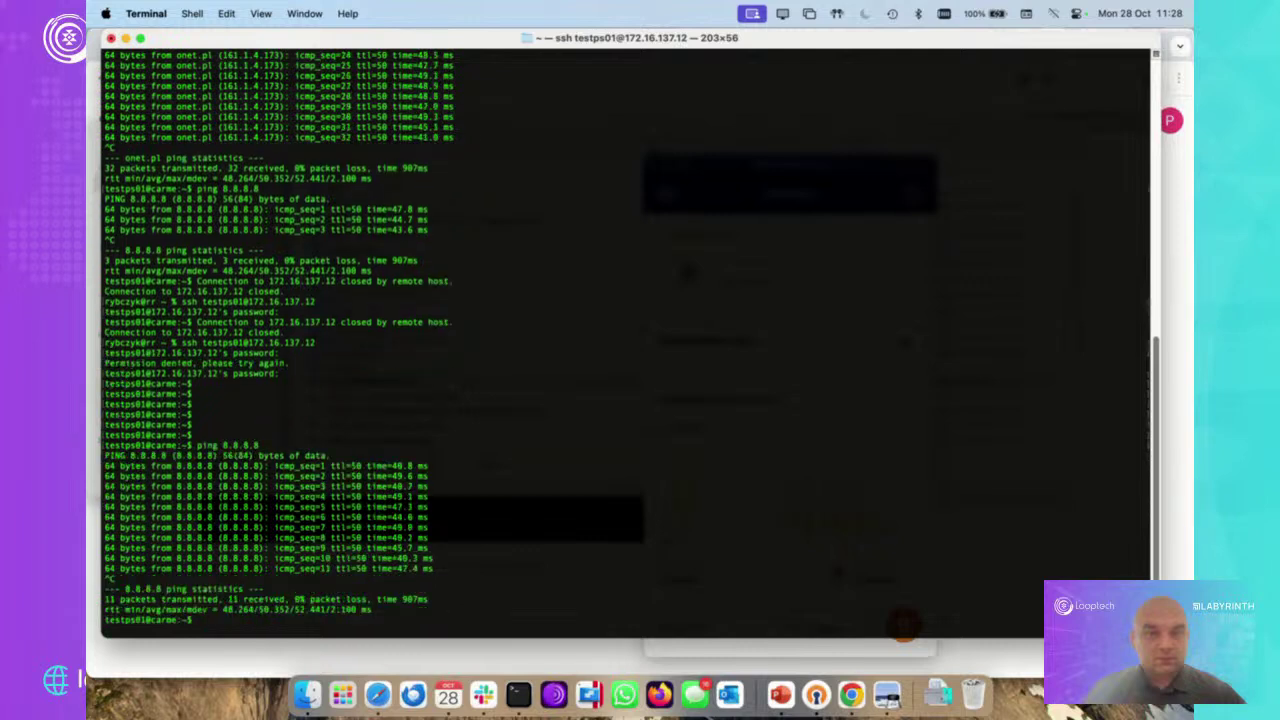
pyautogui.write('ps -aux')
pyautogui.press('Return')
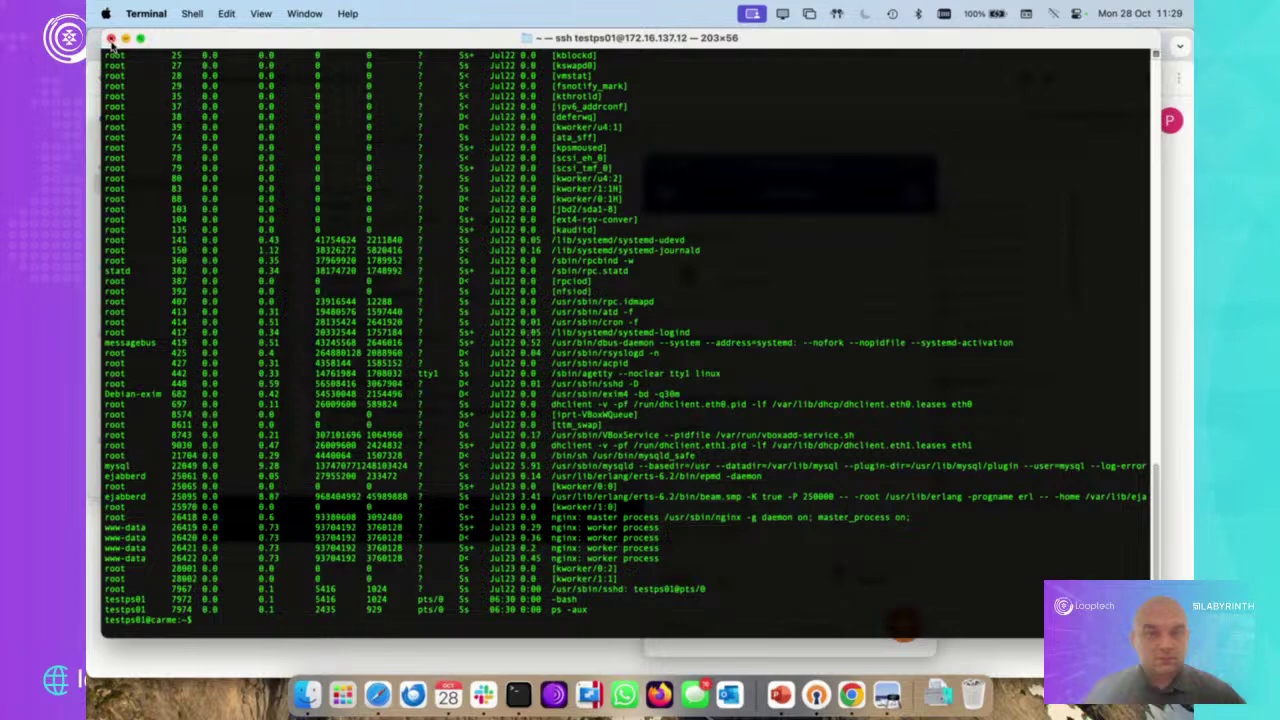
# Close the SSH window, terminate the session, and switch back to the Labyrinth desktop
pyautogui.click(111, 38)
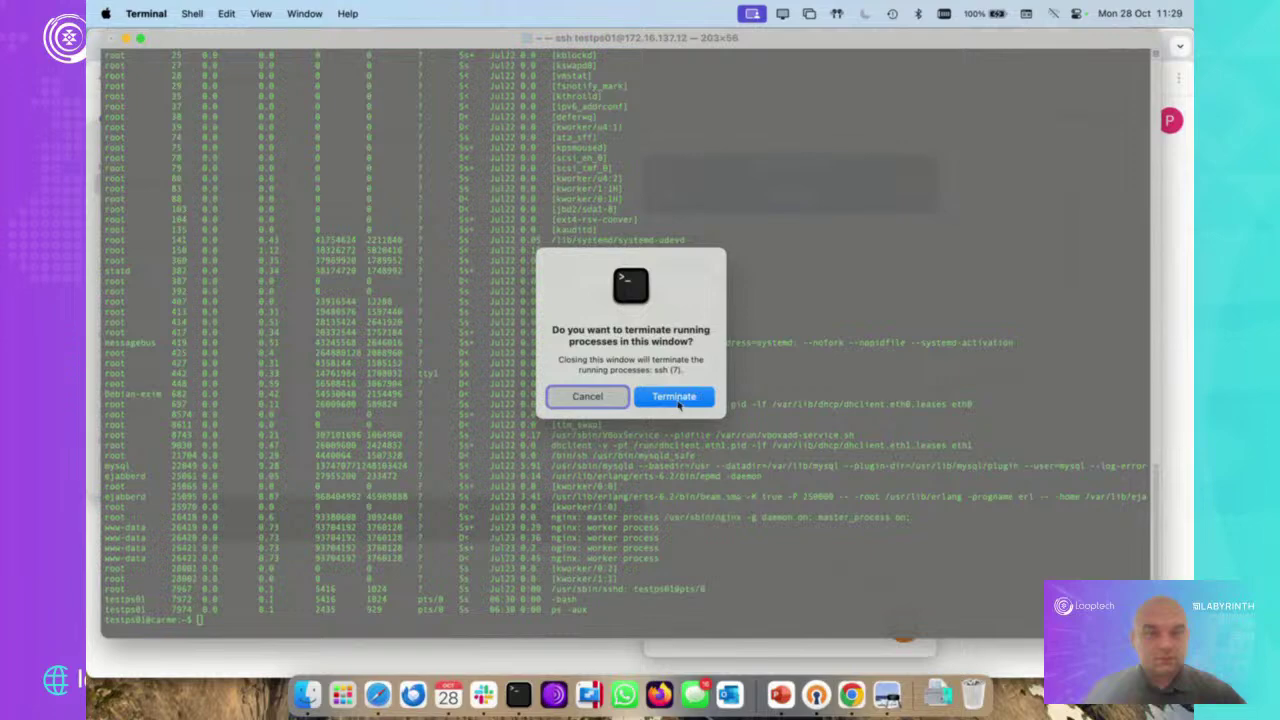
pyautogui.click(676, 403)
pyautogui.hotkey('ctrl', 'Right')
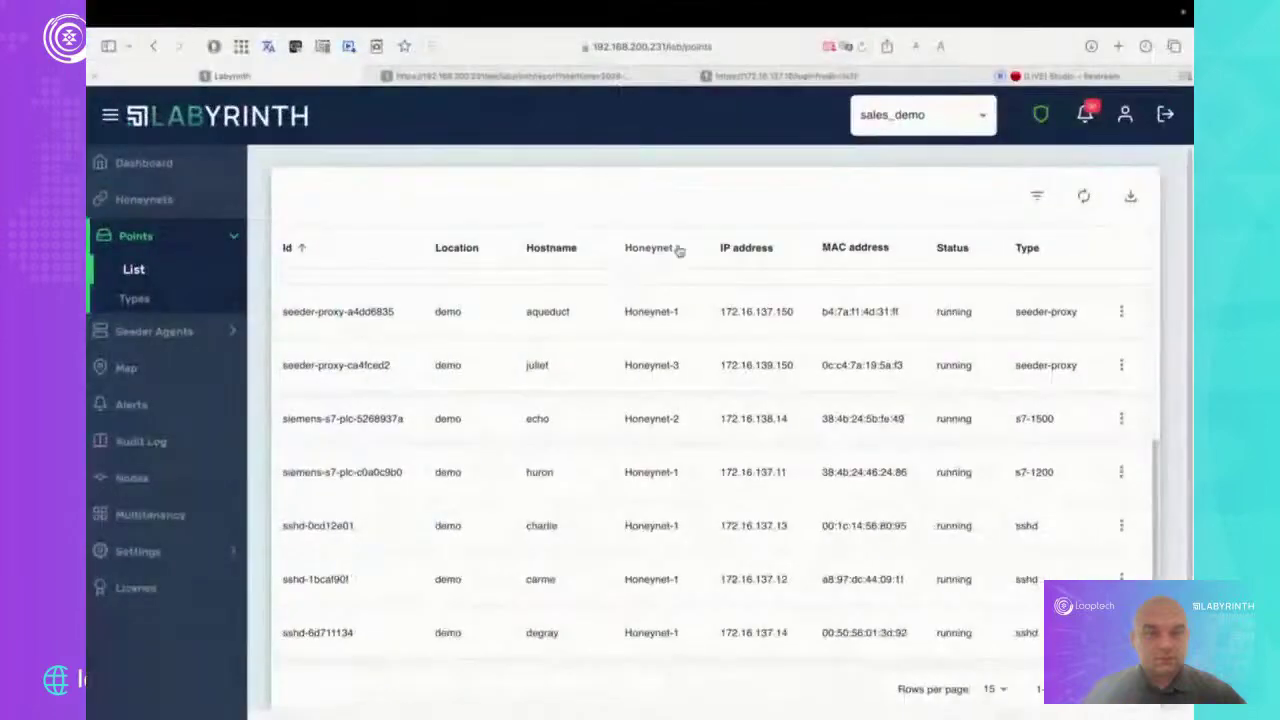
# Submit a made-up username and password on the 172.16.137.10 FortiGate decoy login
pyautogui.click(762, 76)
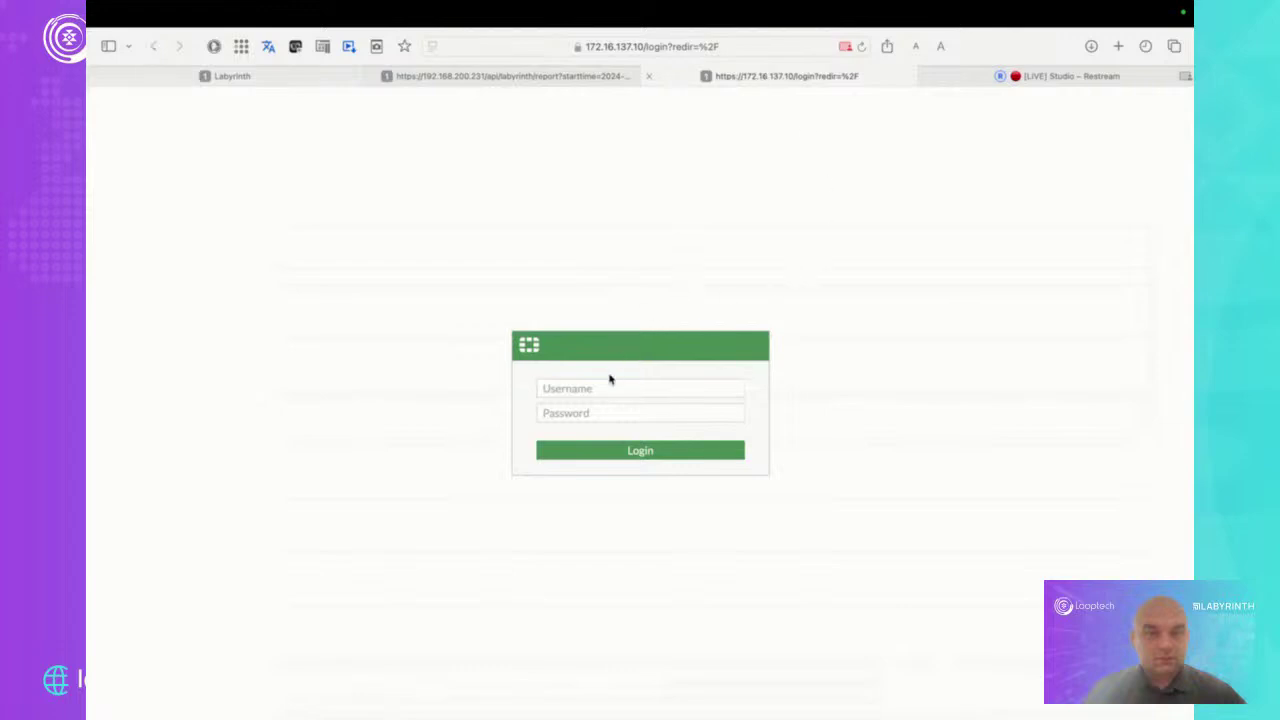
pyautogui.click(609, 388)
pyautogui.write('dasdsada')
pyautogui.click(593, 413)
pyautogui.write('a••••••••••••')
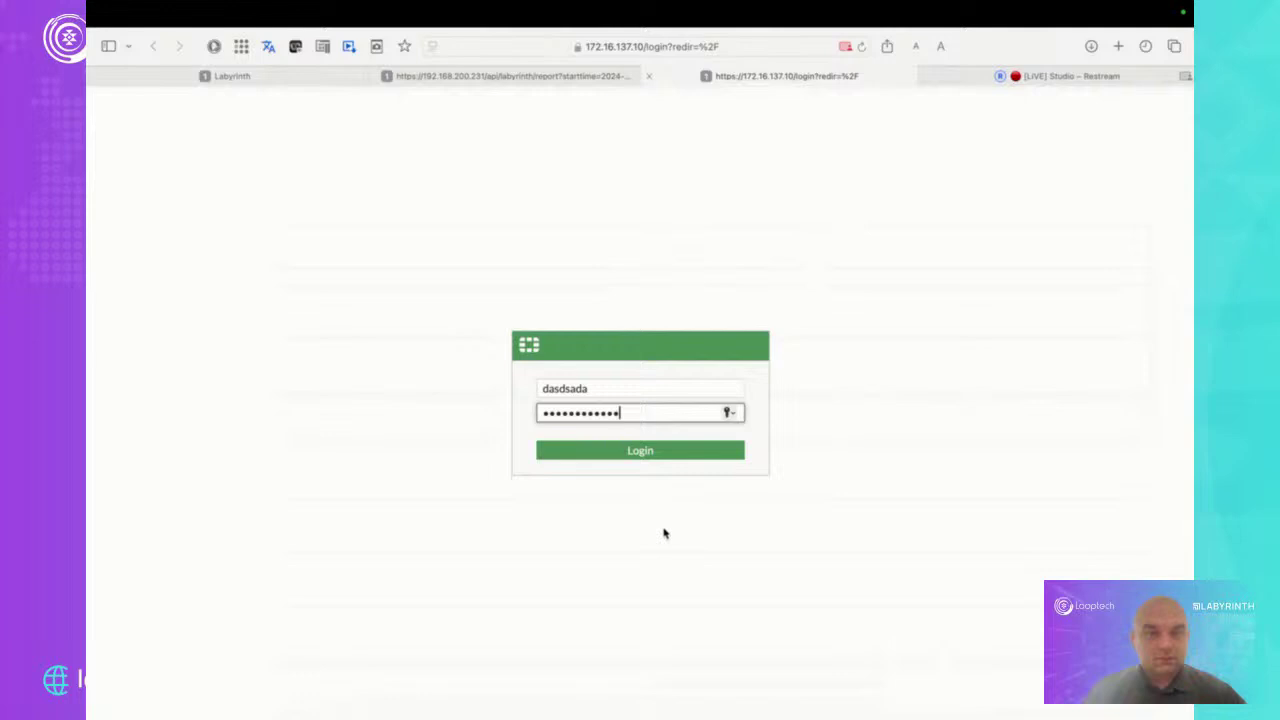
pyautogui.press('Return')
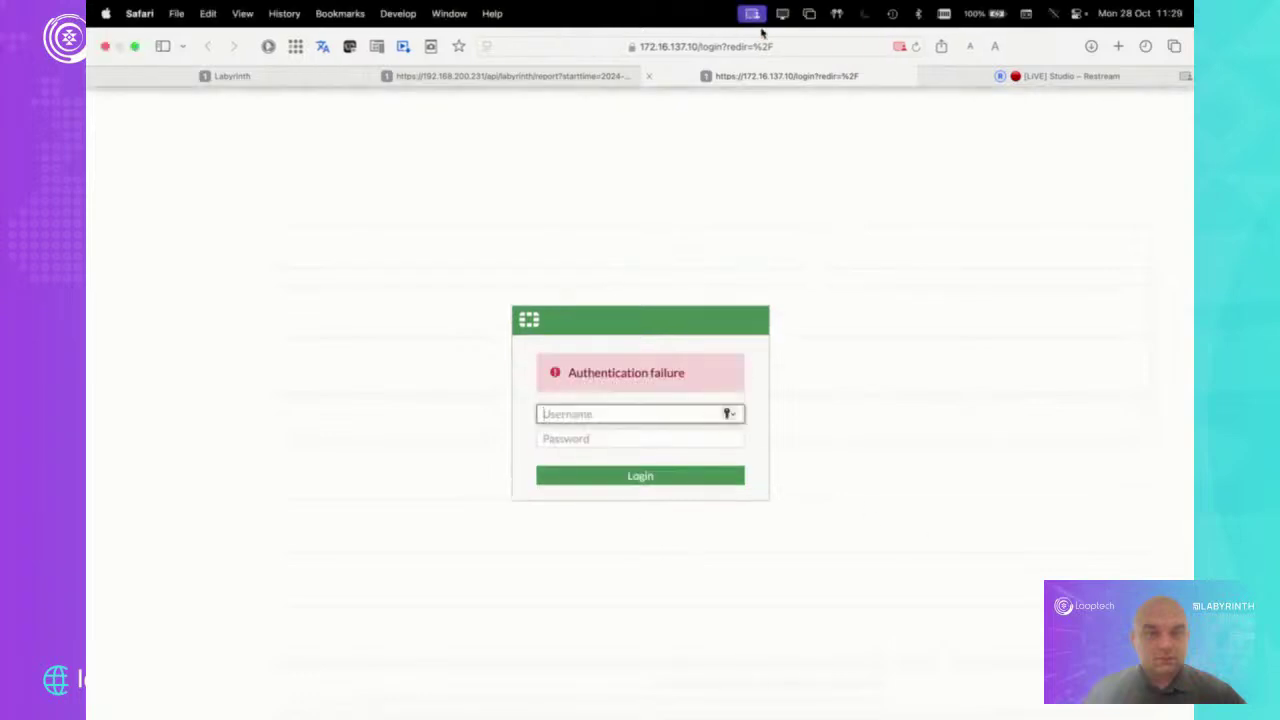
# Select the page's address, dismiss the favourites suggestions, and return to the Labyrinth tab
pyautogui.click(803, 46)
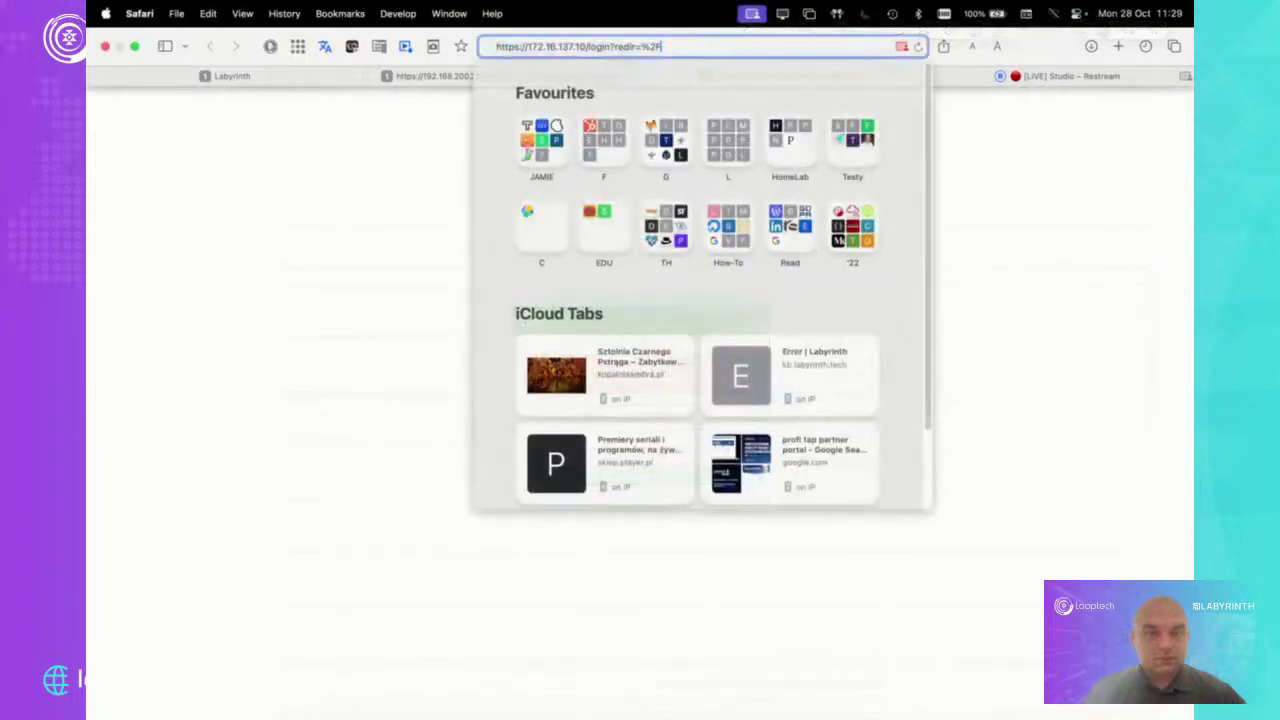
pyautogui.click(664, 46)
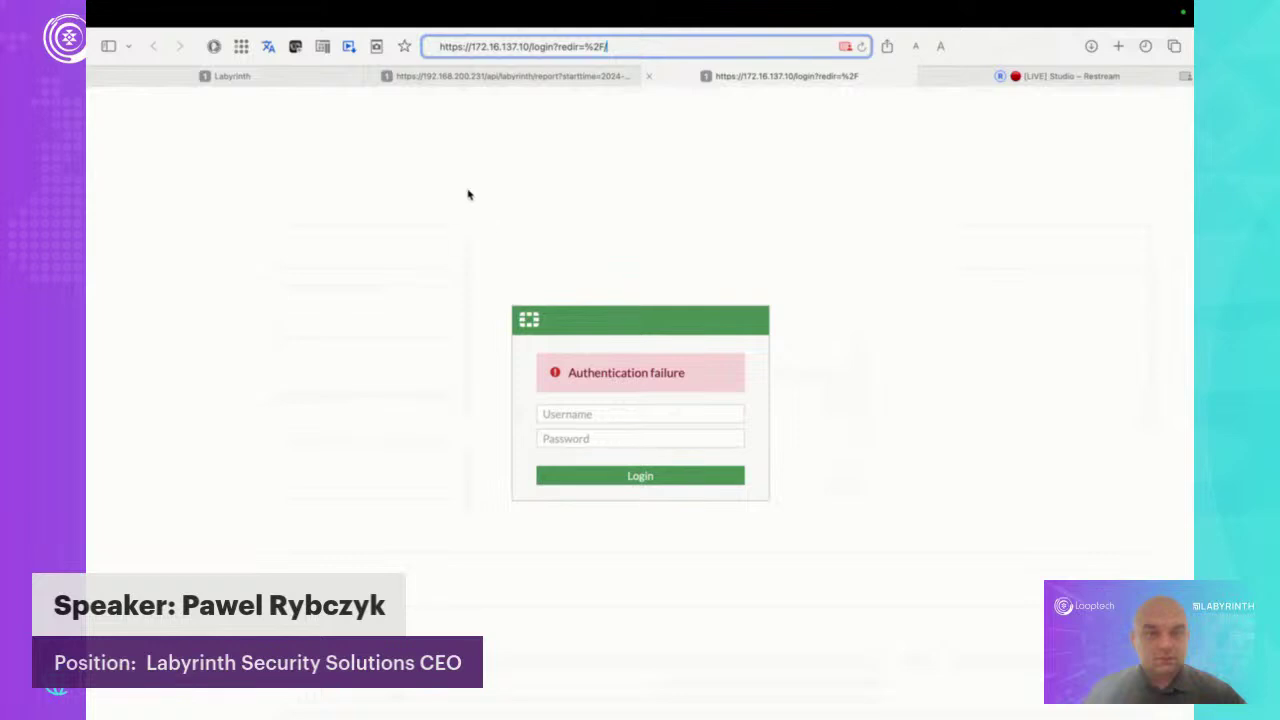
pyautogui.click(310, 77)
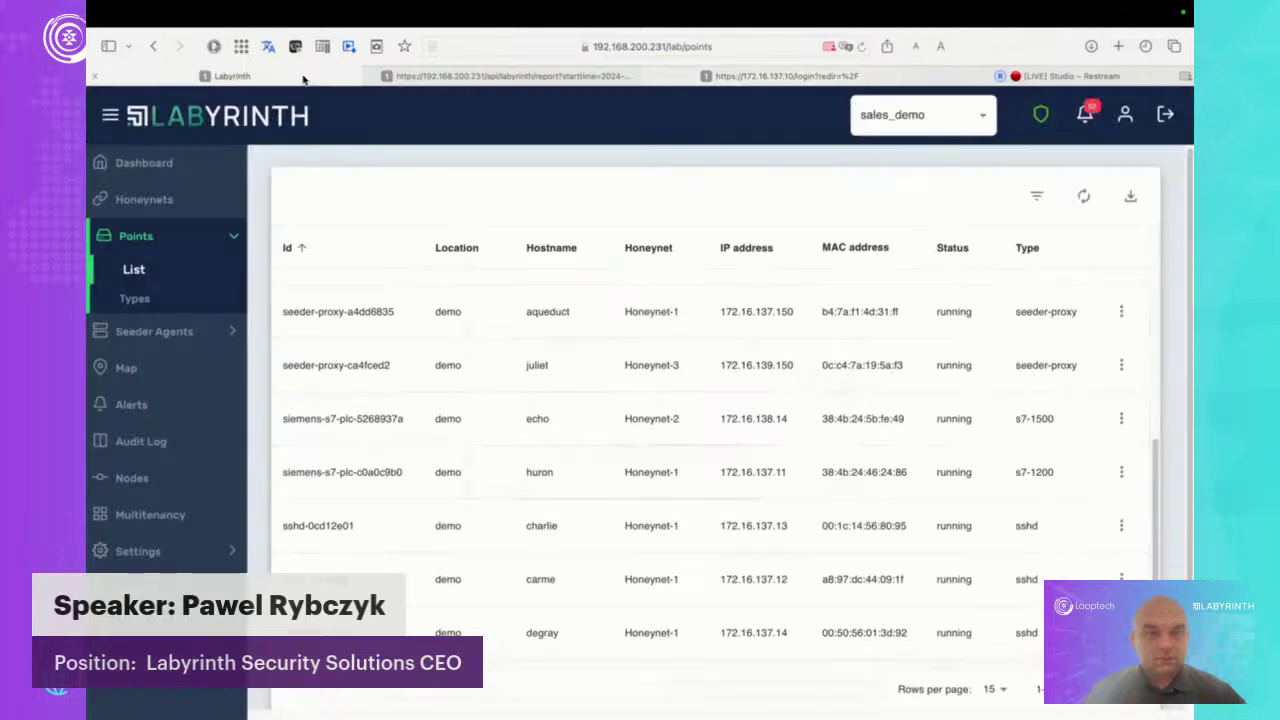
# Expand Seeder Agents, review the installer downloads, then open the empty seeder Tasks list
pyautogui.click(175, 332)
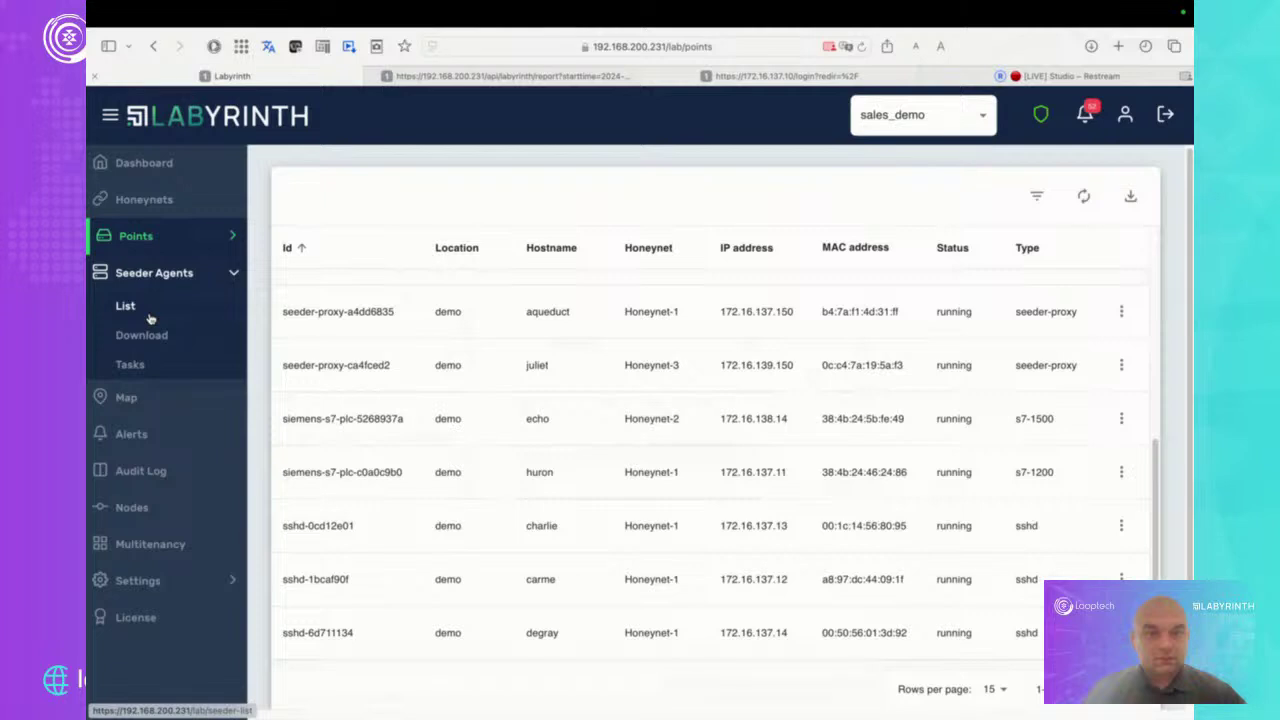
pyautogui.click(158, 335)
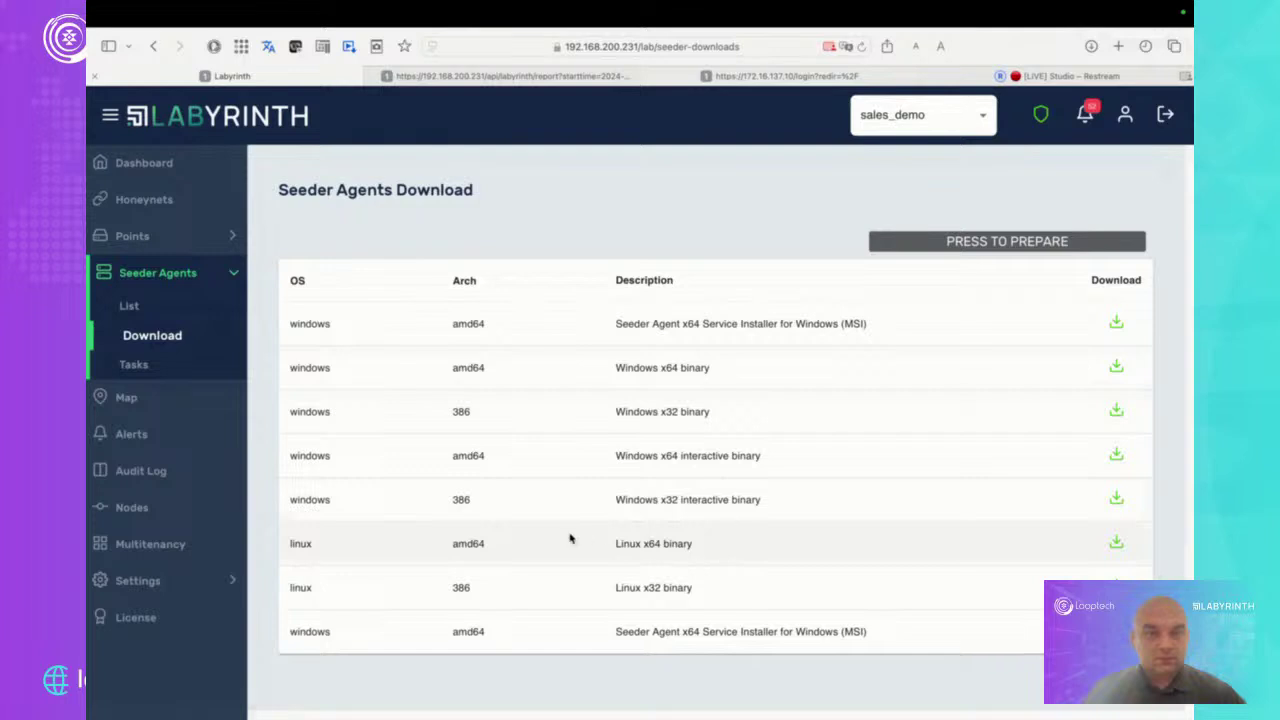
pyautogui.click(137, 364)
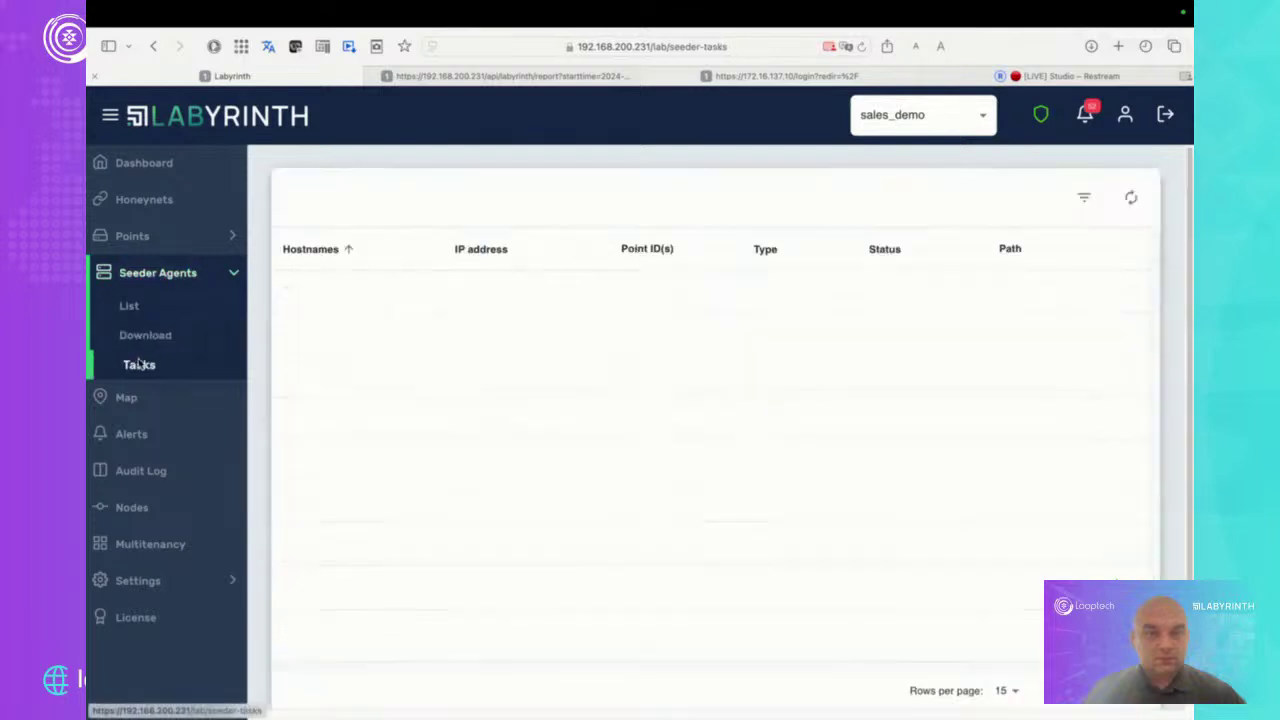
# Switch to the advanced_cases tenant and highlight the share.lnk and other seeded lure paths
pyautogui.click(955, 129)
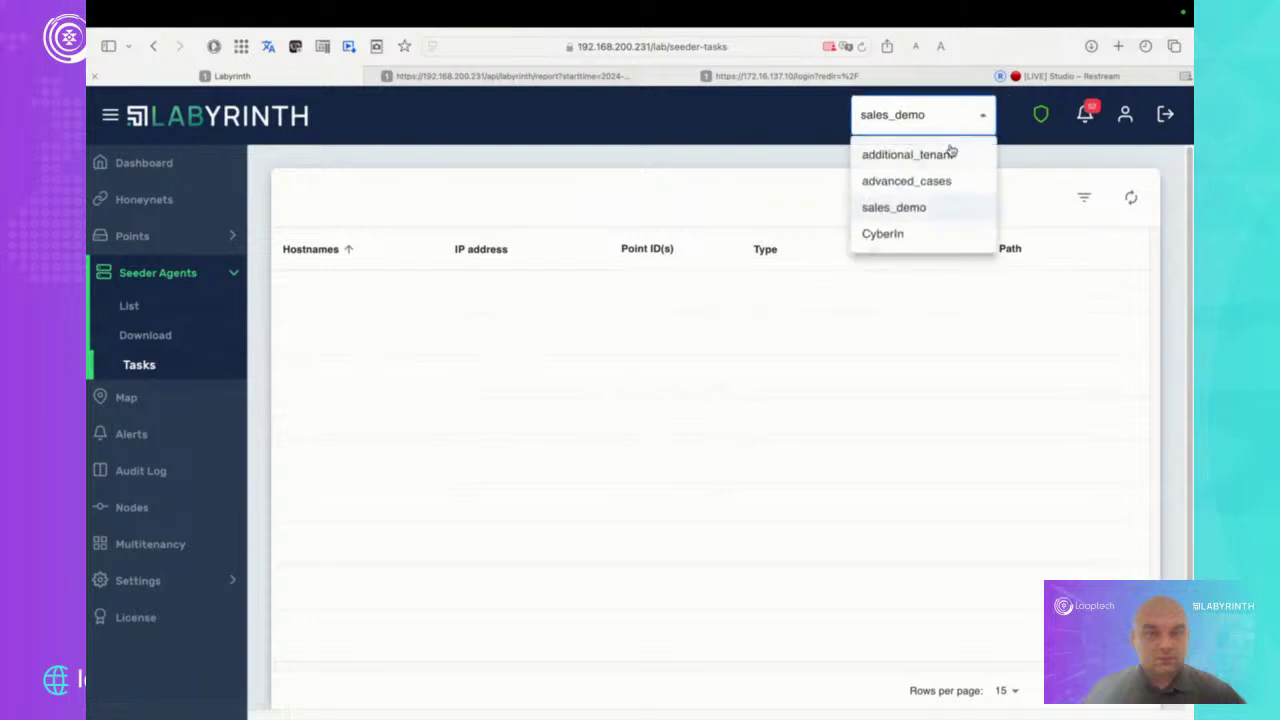
pyautogui.click(935, 179)
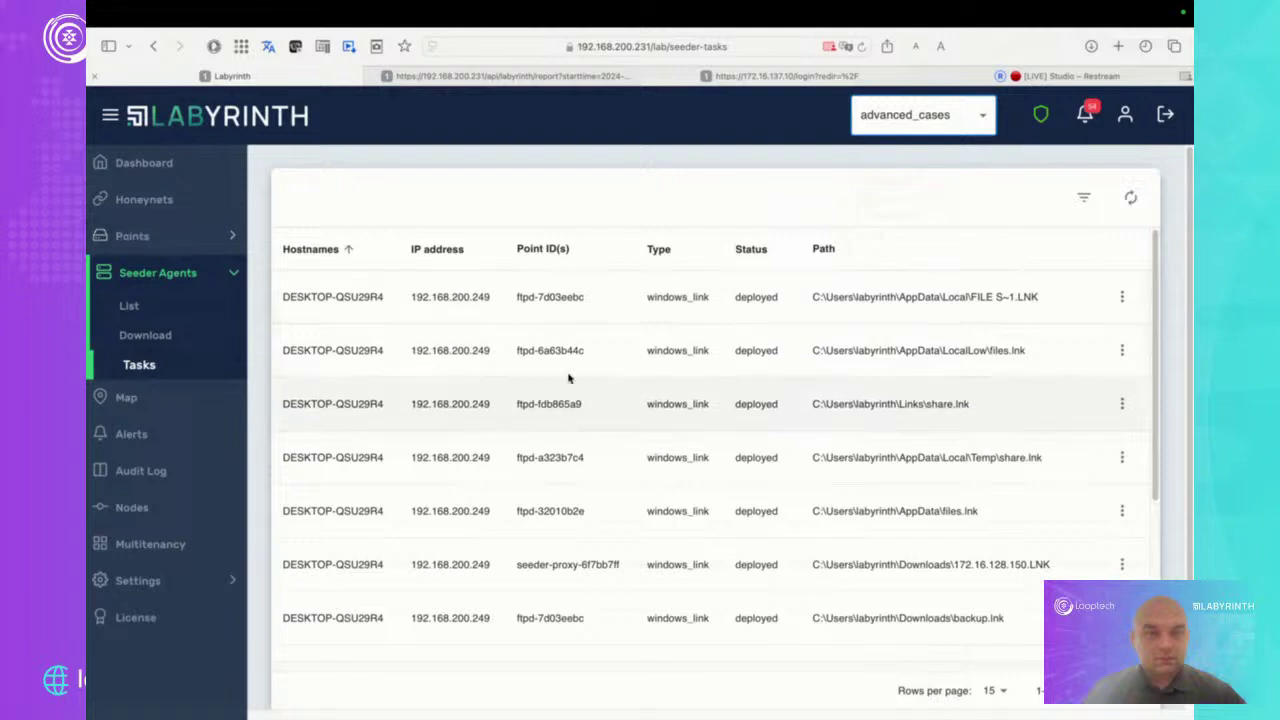
pyautogui.moveTo(984, 410); pyautogui.dragTo(810, 404)
pyautogui.moveTo(812, 457); pyautogui.dragTo(1044, 459)
pyautogui.moveTo(980, 511); pyautogui.dragTo(834, 512)
# Highlight the 172.16.128.150.LNK and backup.lnk paths, then show backup.lnk's Details
pyautogui.scroll(-2, 893, 558)
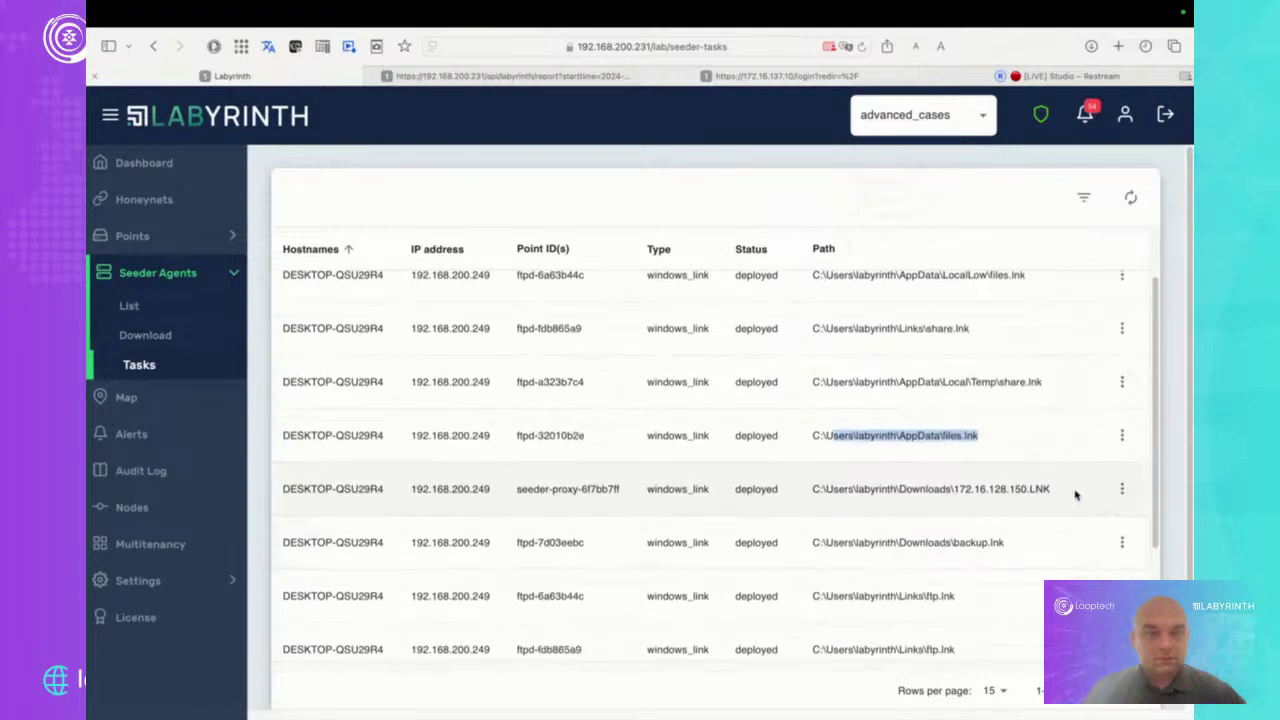
pyautogui.moveTo(1075, 494); pyautogui.dragTo(812, 497)
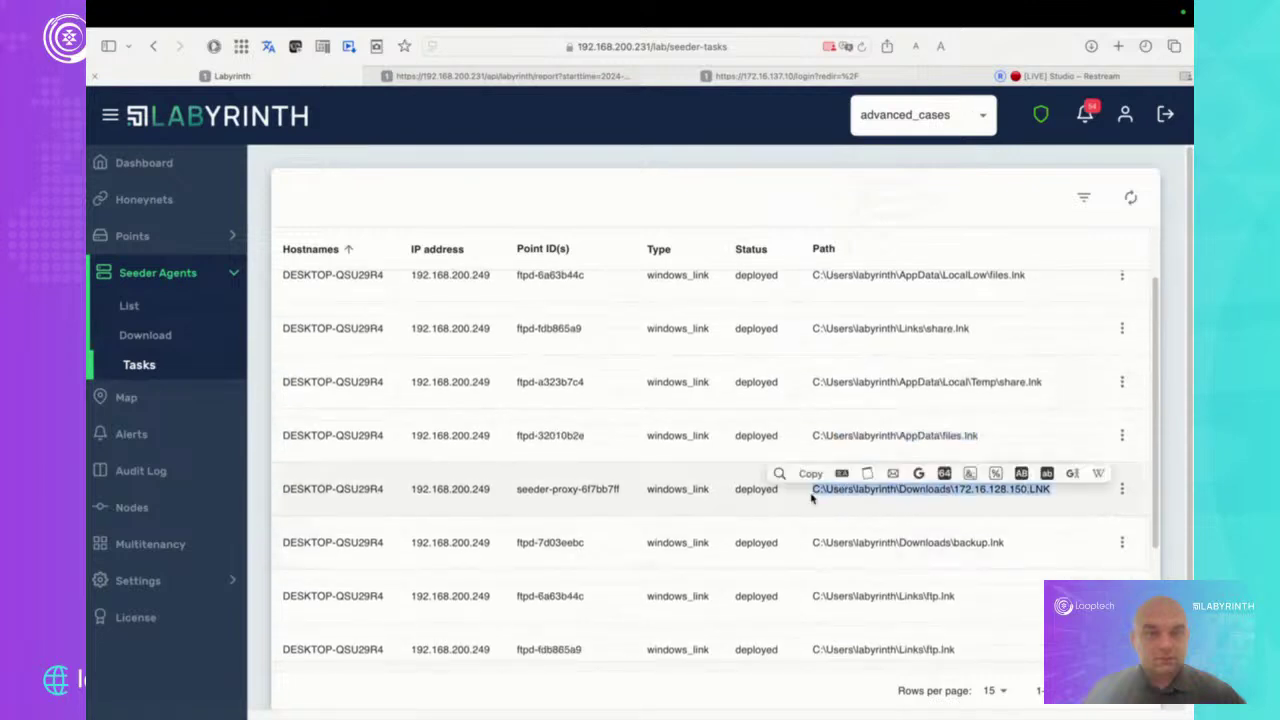
pyautogui.scroll(-2, 1023, 594)
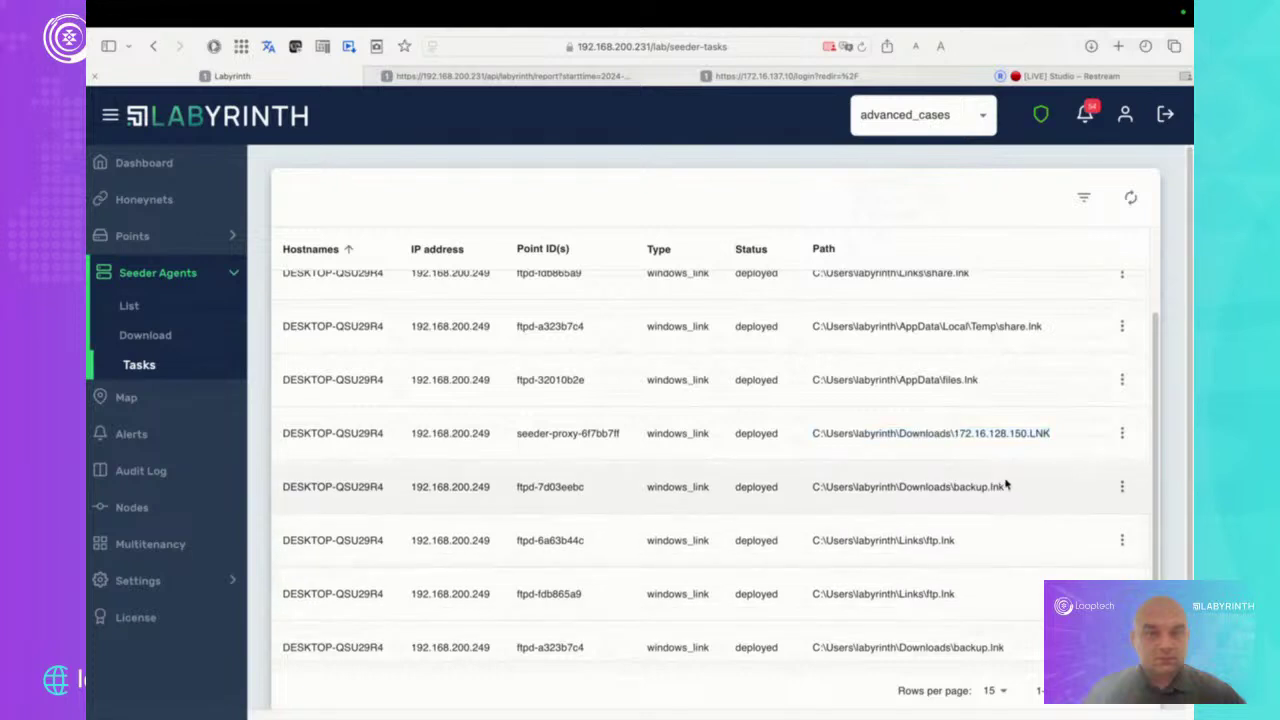
pyautogui.moveTo(1006, 484); pyautogui.dragTo(812, 492)
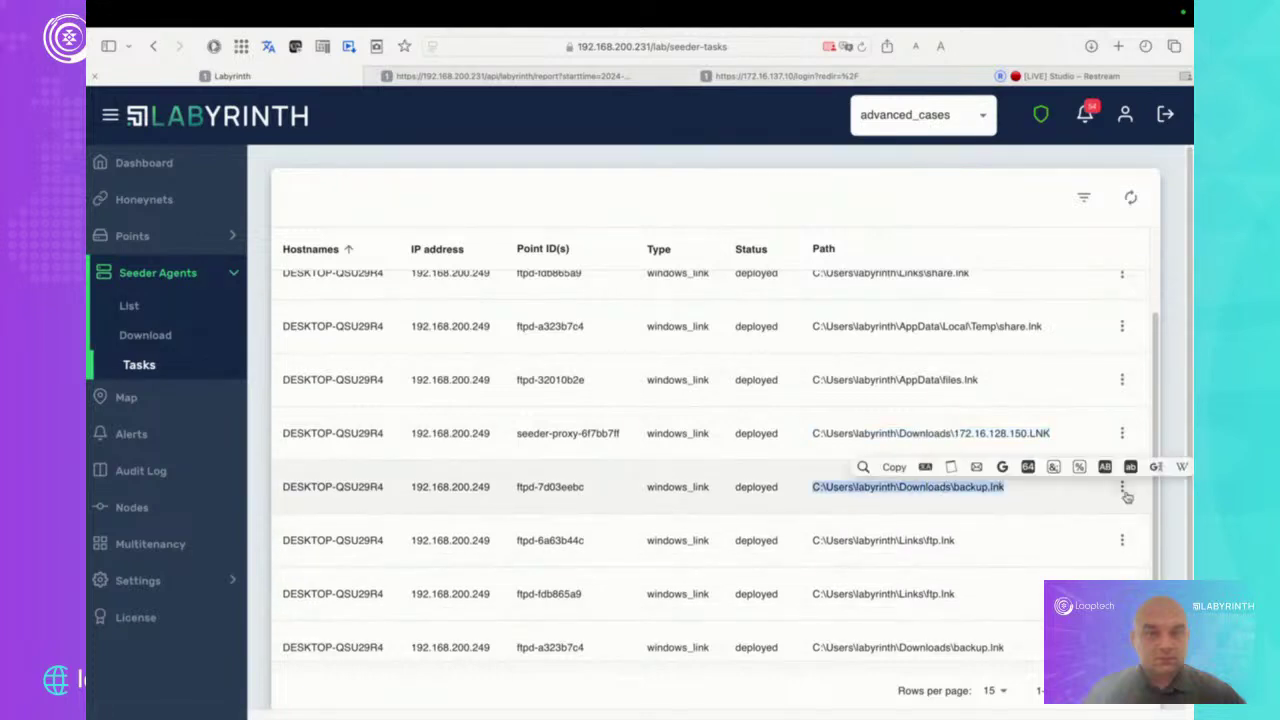
pyautogui.click(1122, 489)
pyautogui.click(1134, 518)
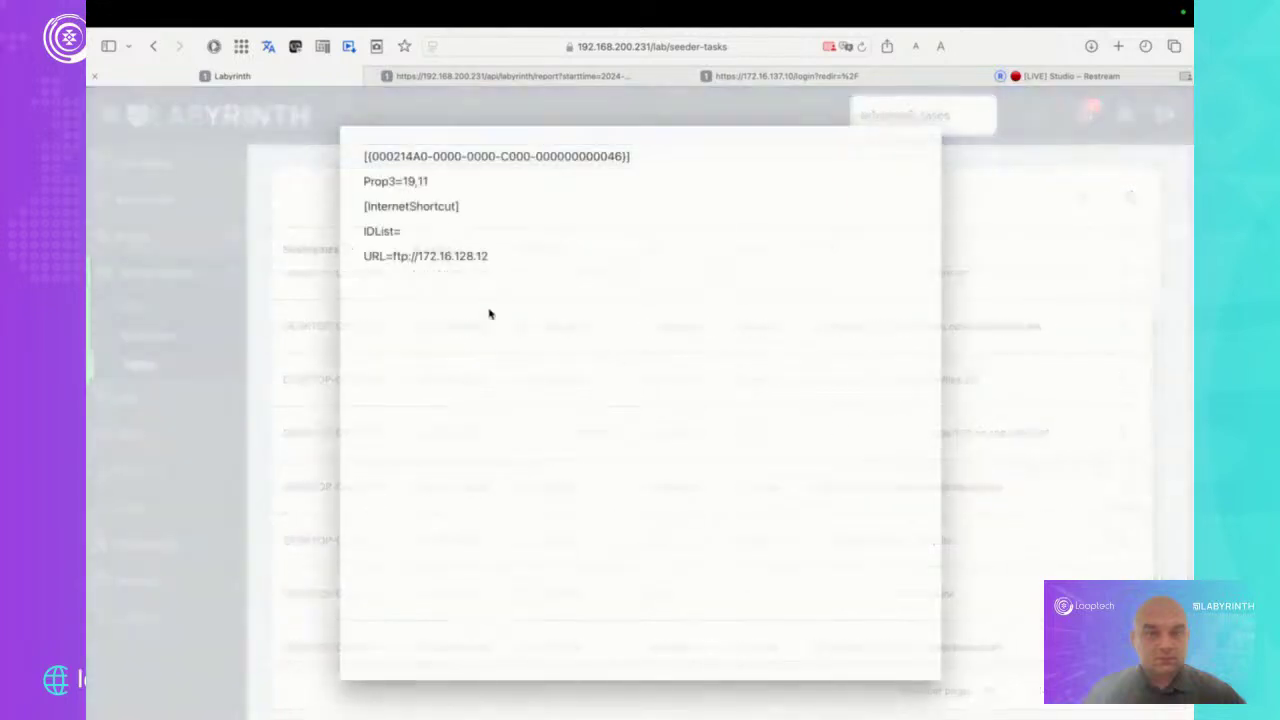
# Highlight the ftp://172.16.128.12 URL, close the Details dialog and scroll the tasks list up
pyautogui.moveTo(490, 258); pyautogui.dragTo(391, 257)
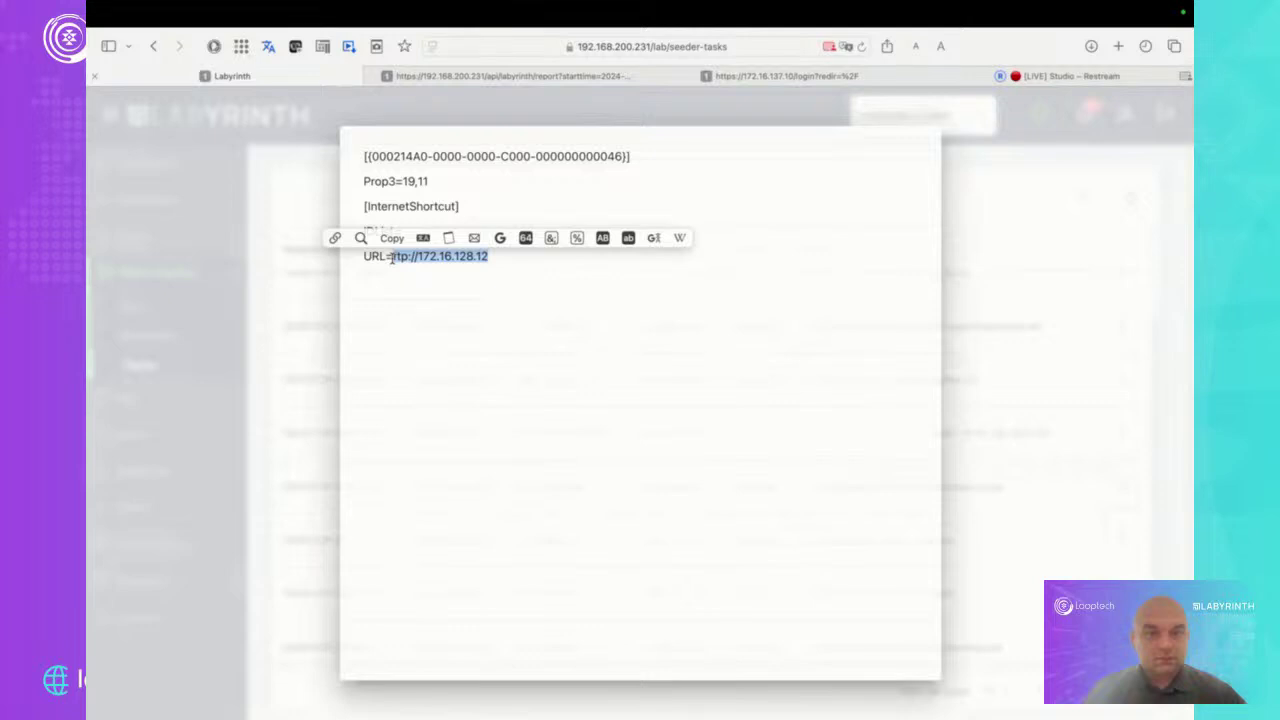
pyautogui.click(279, 290)
pyautogui.scroll(3, 828, 403)
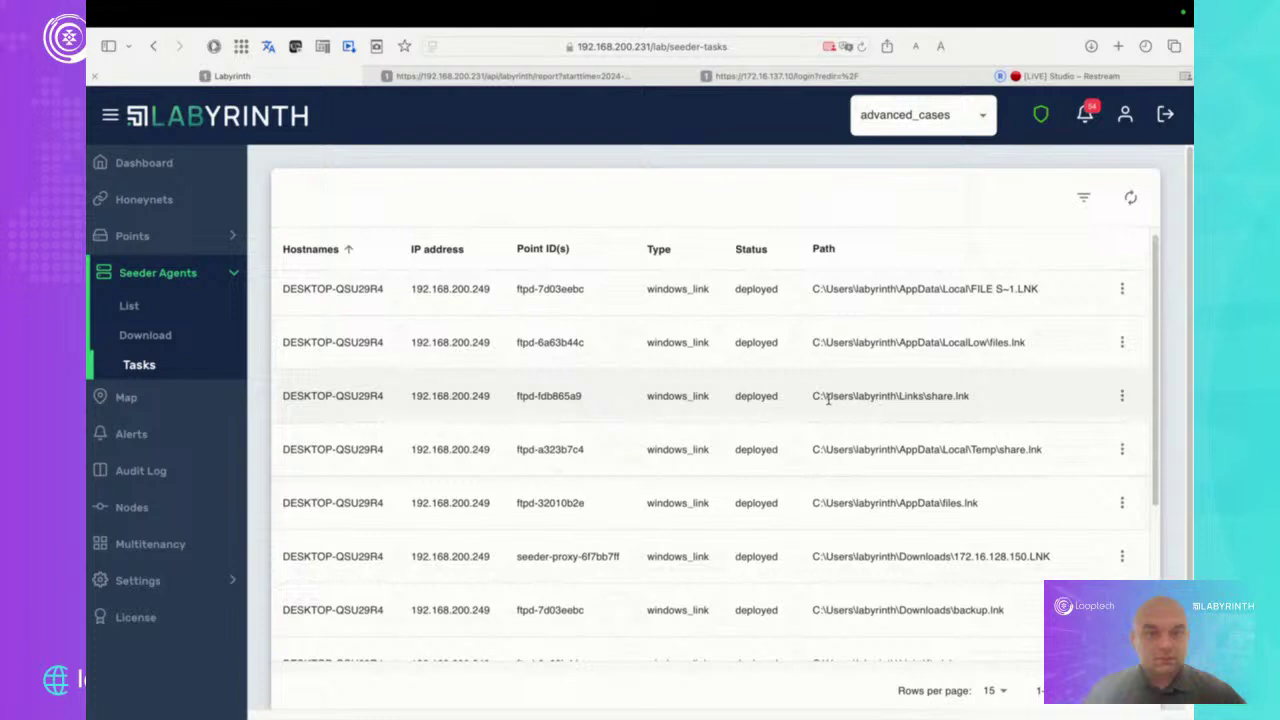
# On the network map, view and close a red attack node's FTP alerts, then open Alerts
pyautogui.click(193, 398)
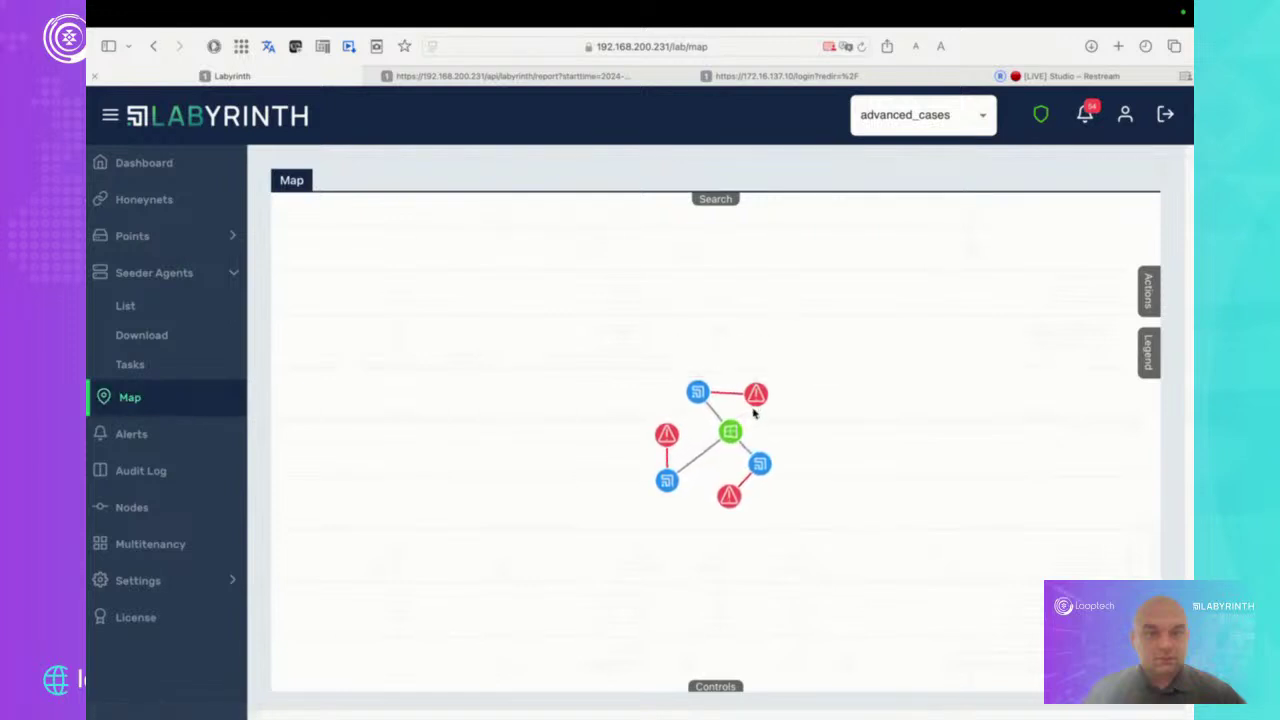
pyautogui.moveTo(700, 397)
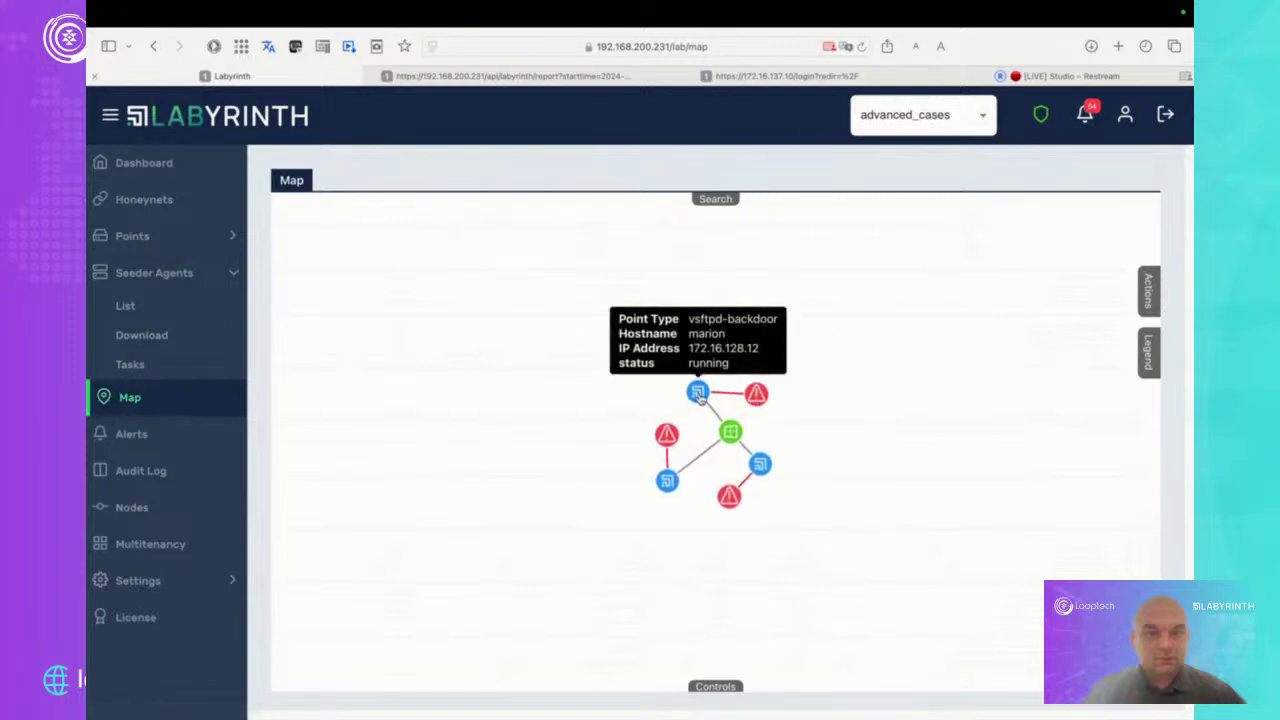
pyautogui.moveTo(731, 434)
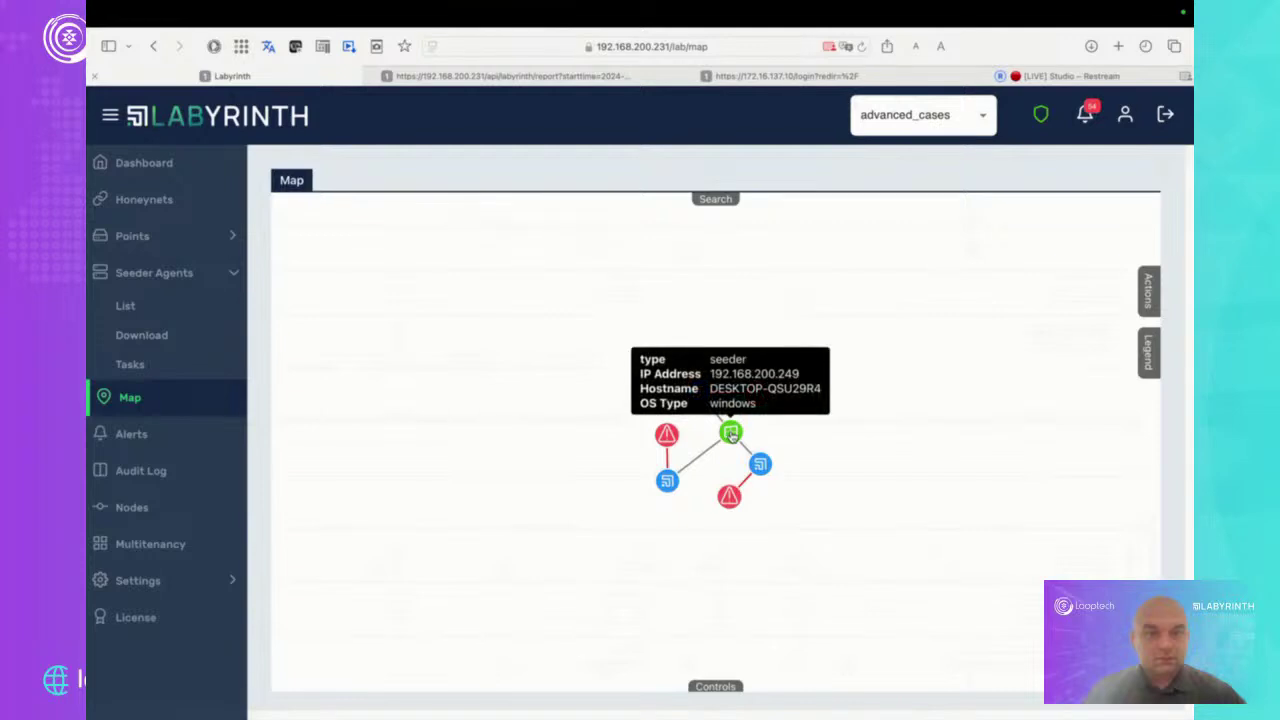
pyautogui.click(758, 397)
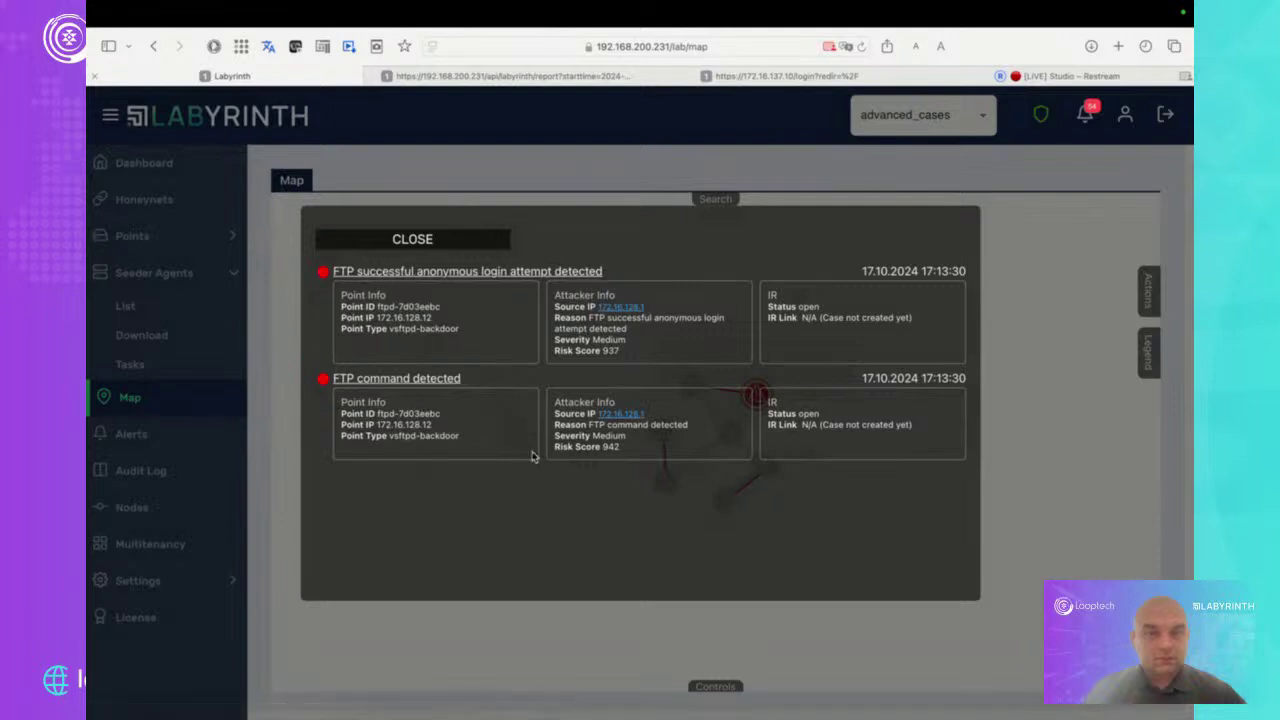
pyautogui.click(440, 240)
pyautogui.click(166, 436)
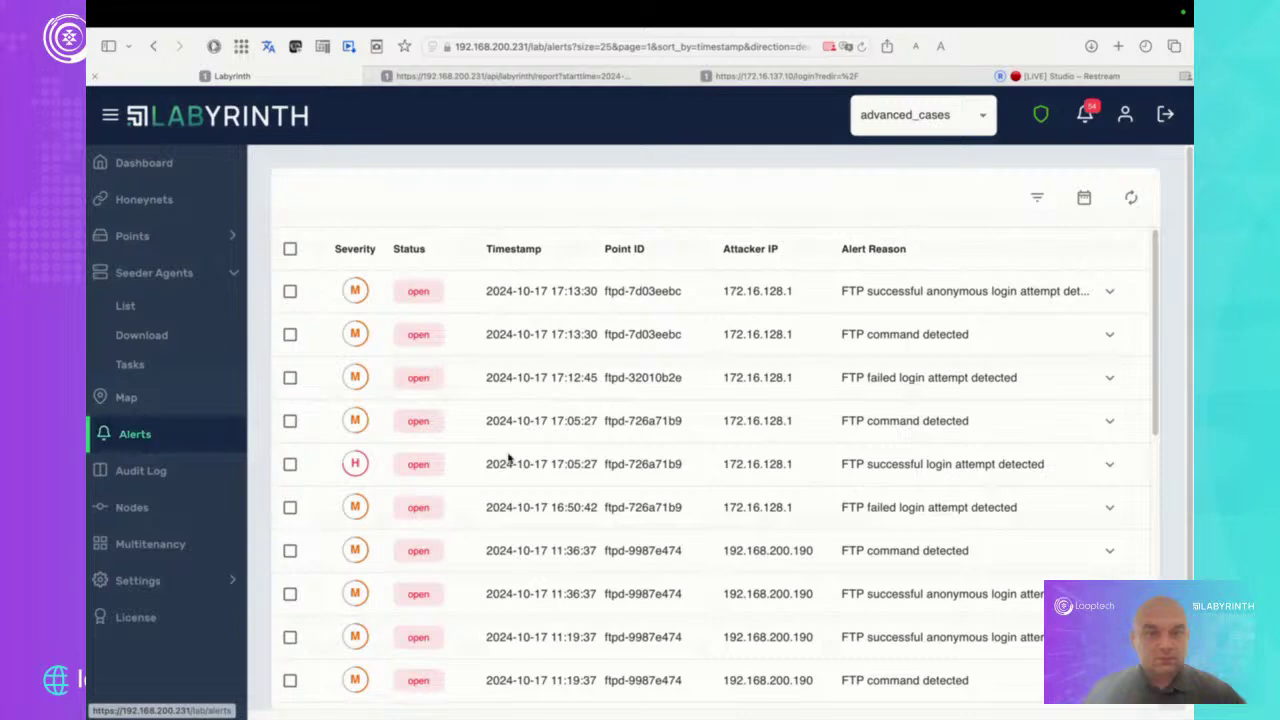
# Scroll through the advanced_cases alerts, then switch the tenant to sales_demo
pyautogui.scroll(-5, 552, 454)
pyautogui.scroll(-8, 552, 454)
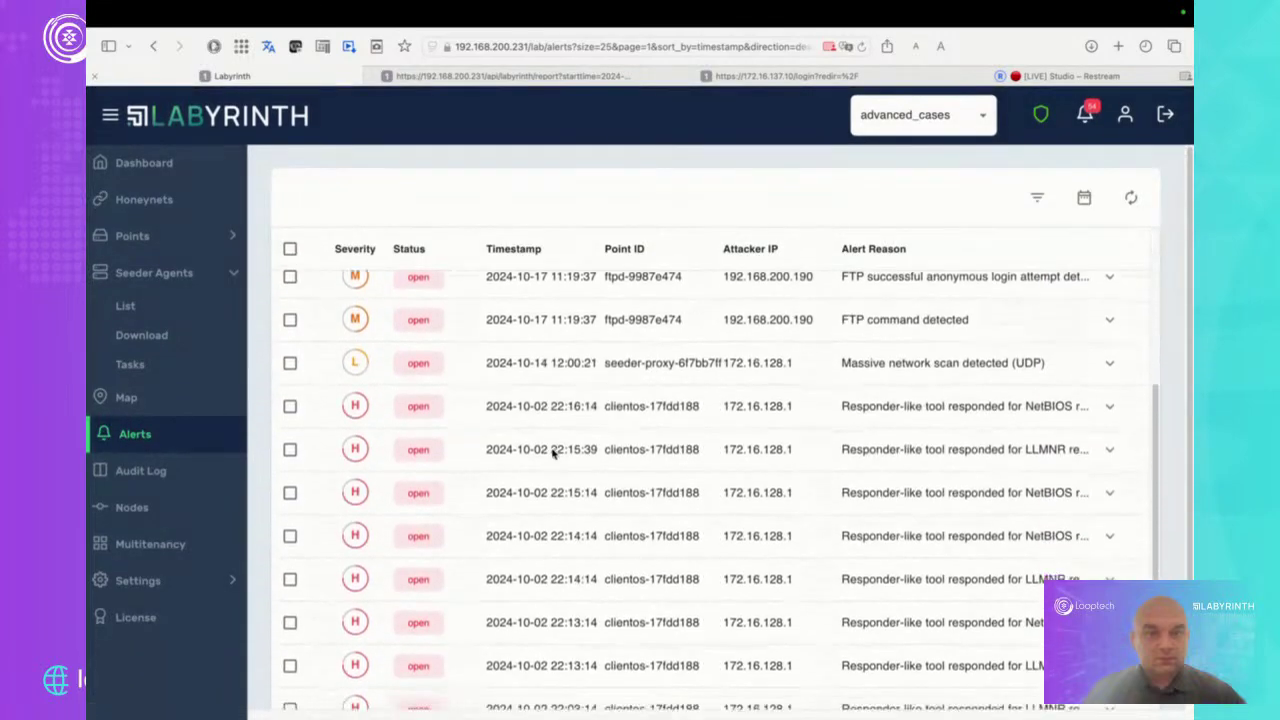
pyautogui.scroll(-2, 554, 443)
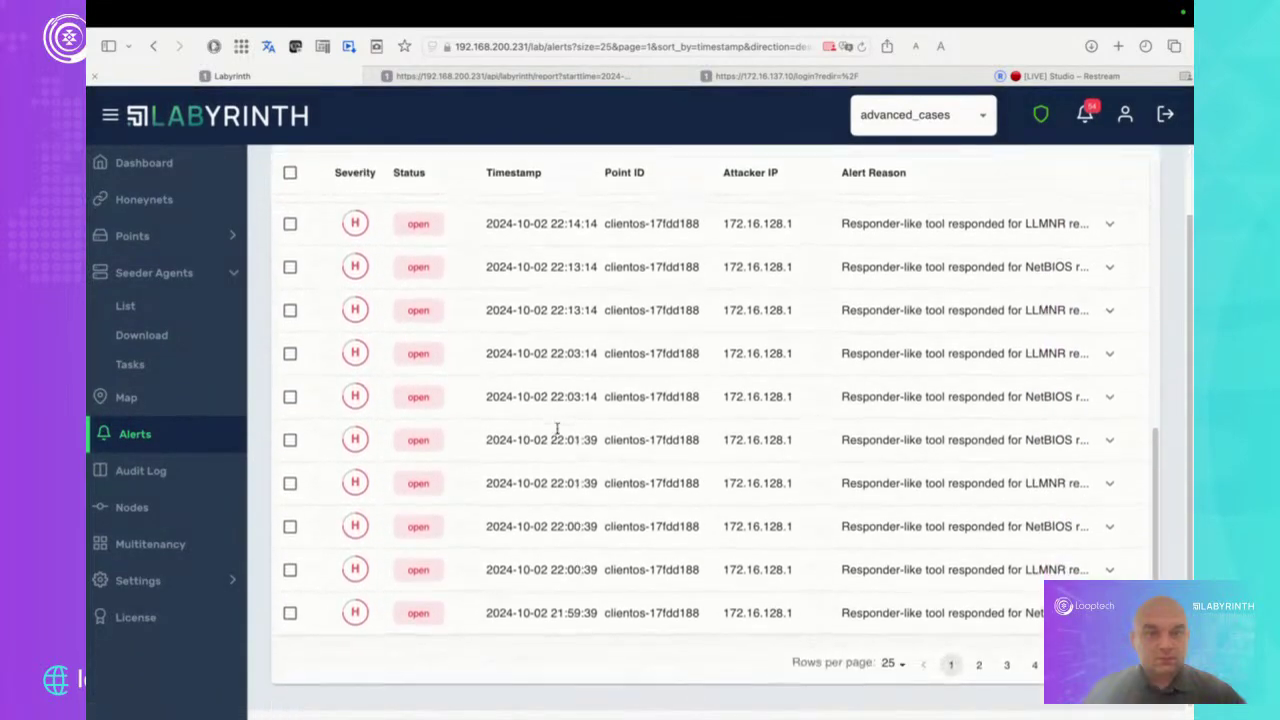
pyautogui.scroll(10, 556, 438)
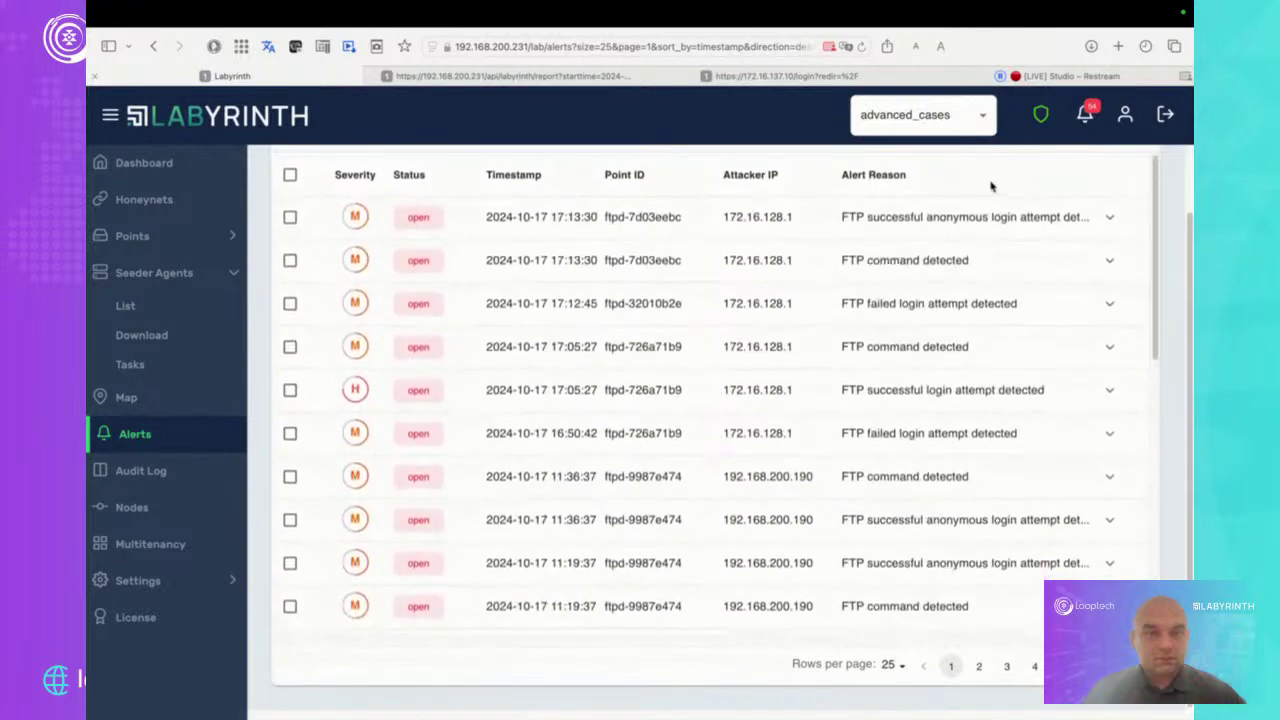
pyautogui.click(975, 114)
pyautogui.click(941, 206)
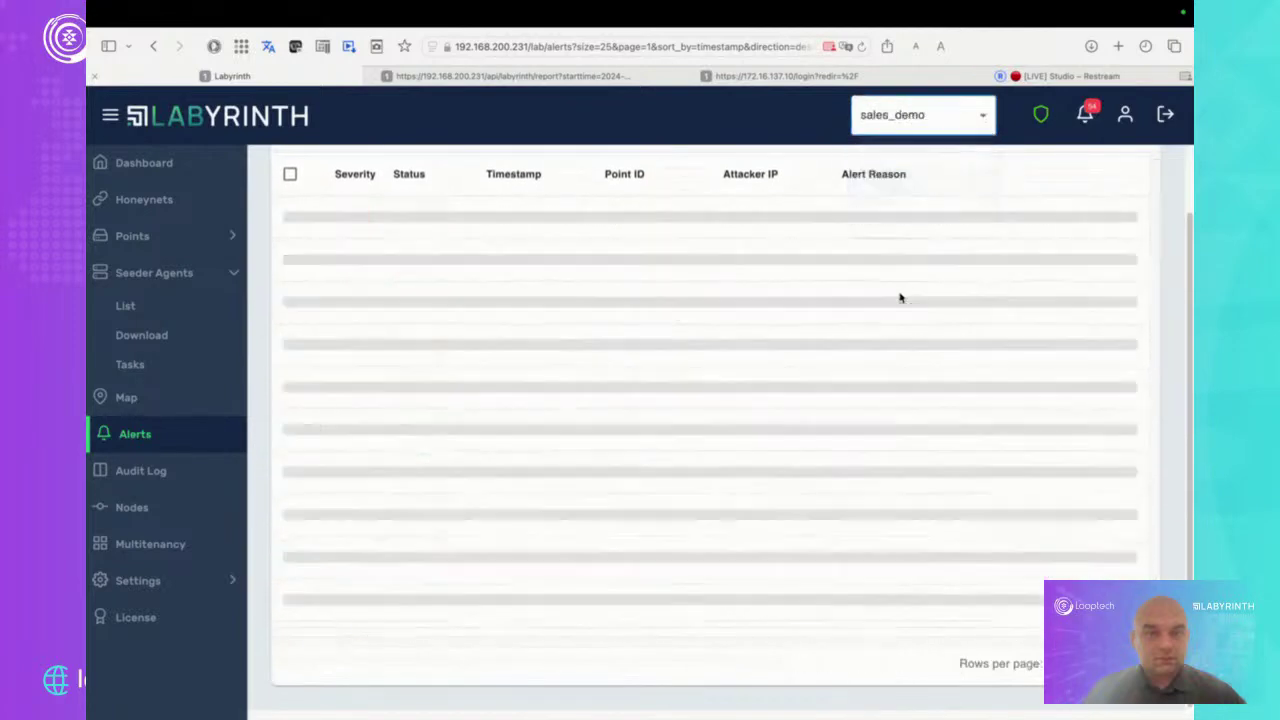
pyautogui.scroll(1, 914, 386)
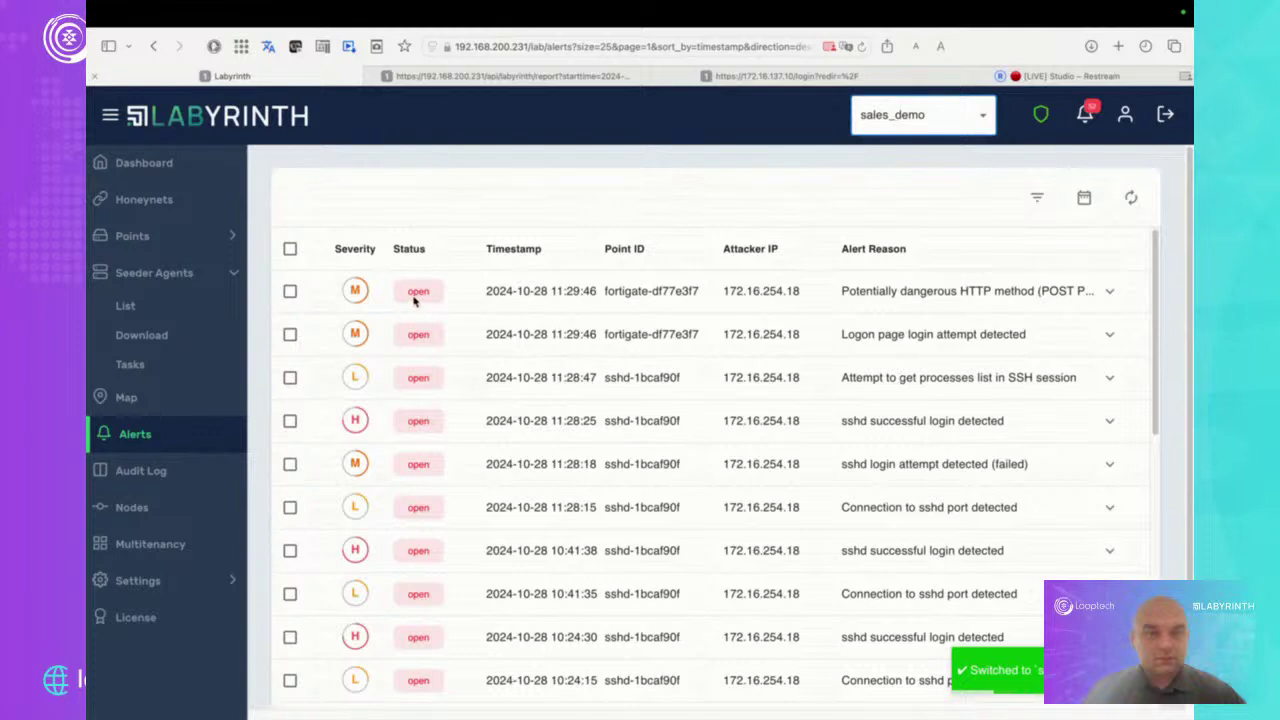
# Set the top fortigate dangerous-HTTP-method alert to Ignored with a short test reason
pyautogui.click(290, 291)
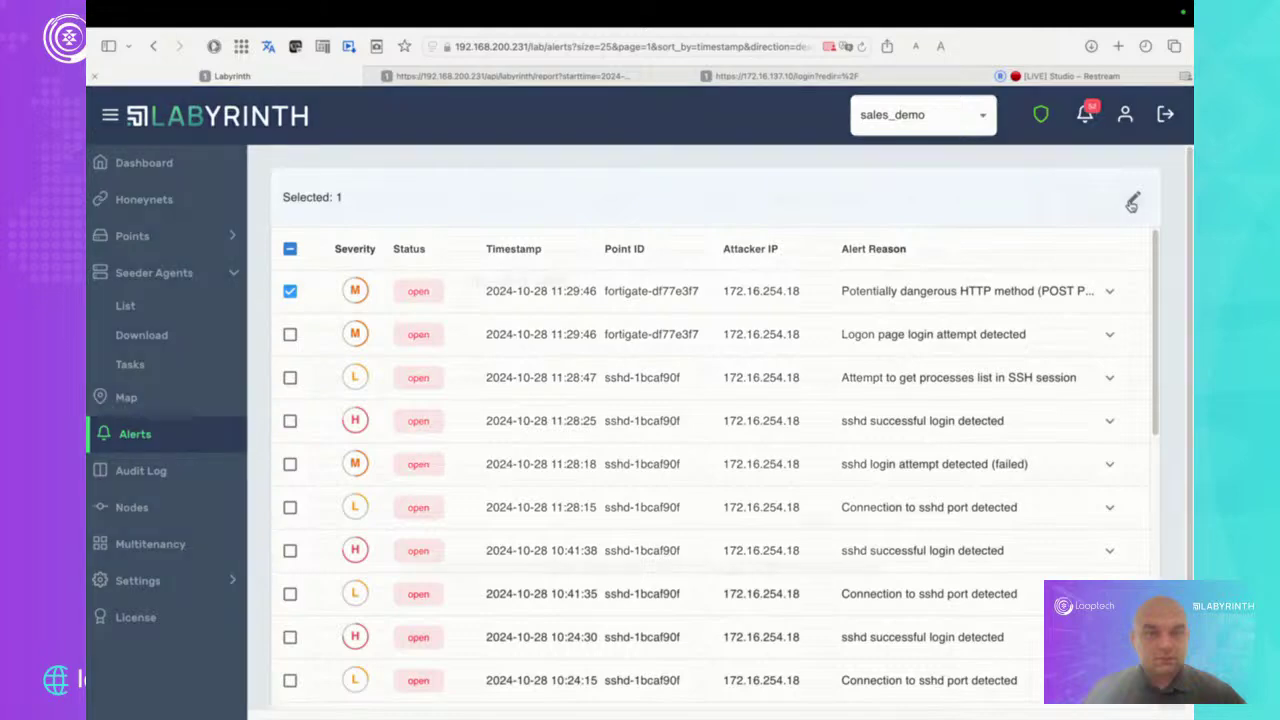
pyautogui.click(1132, 203)
pyautogui.click(634, 357)
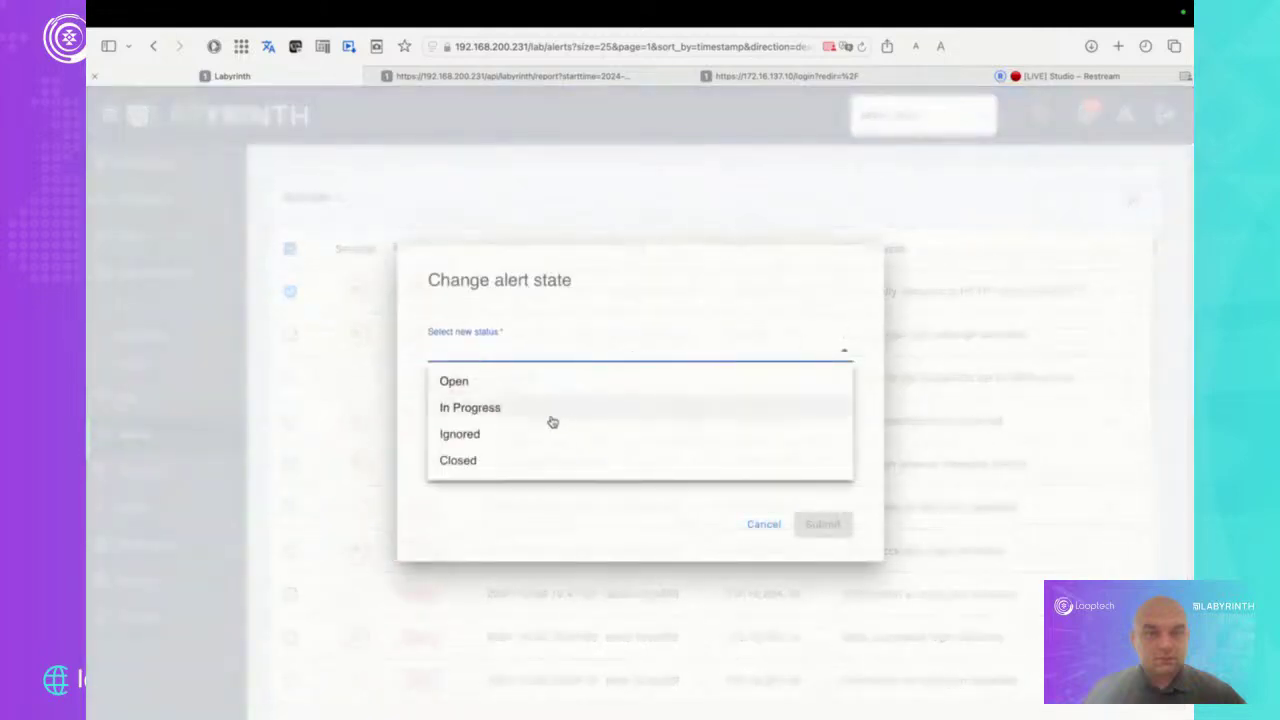
pyautogui.click(509, 434)
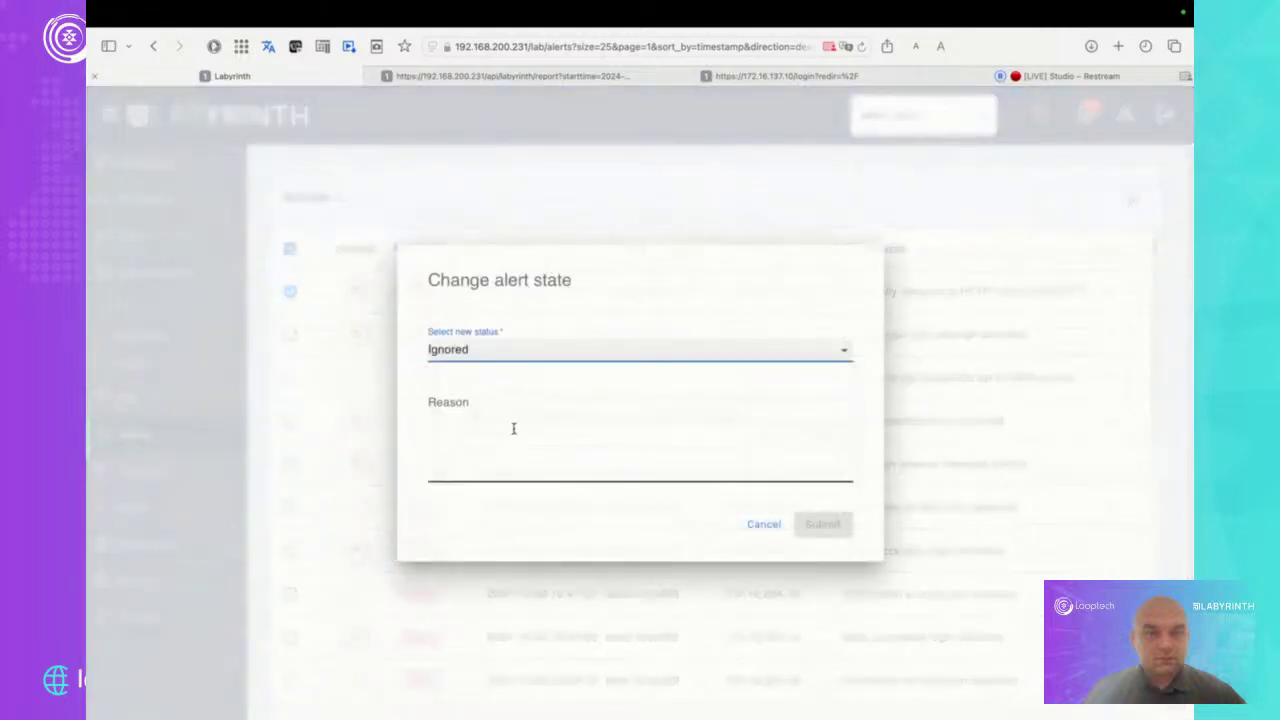
pyautogui.click(515, 427)
pyautogui.write("Pawel's ")
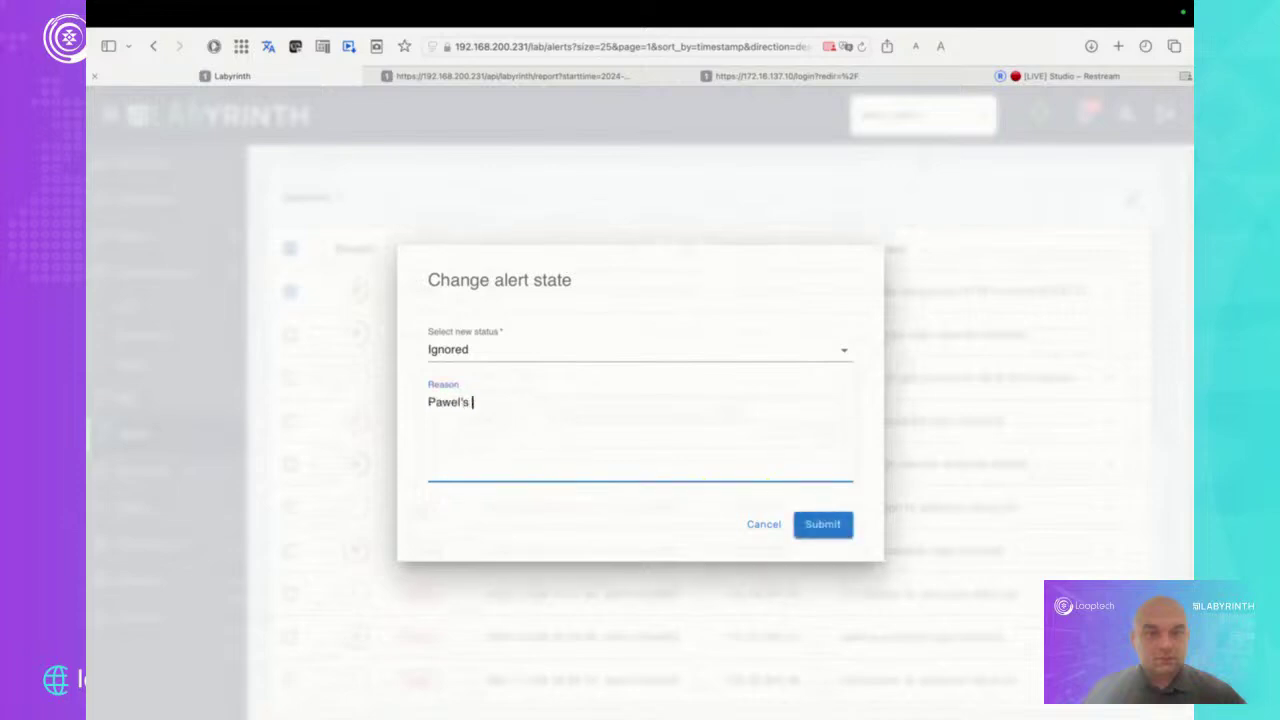
pyautogui.write('test')
pyautogui.click(823, 524)
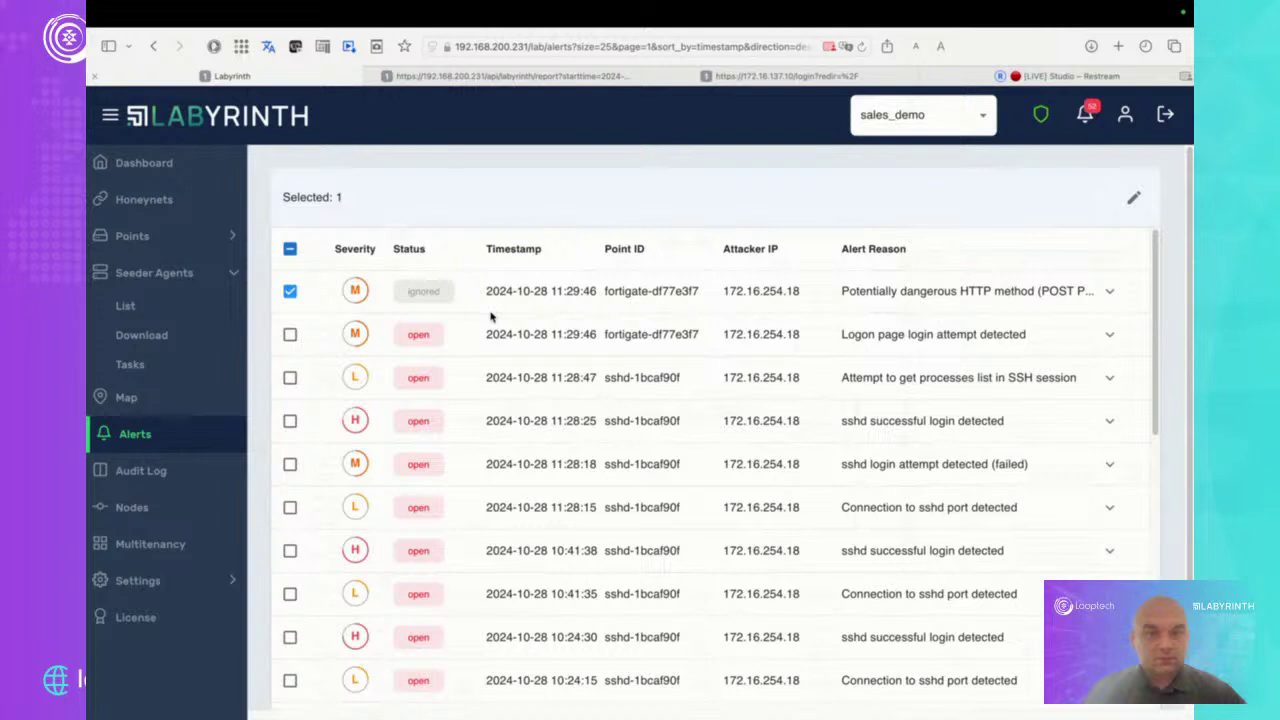
# Expand the Logon page login alert, then the SSH processes-list alert showing T1057/TA0007 and ps -aux
pyautogui.click(1108, 338)
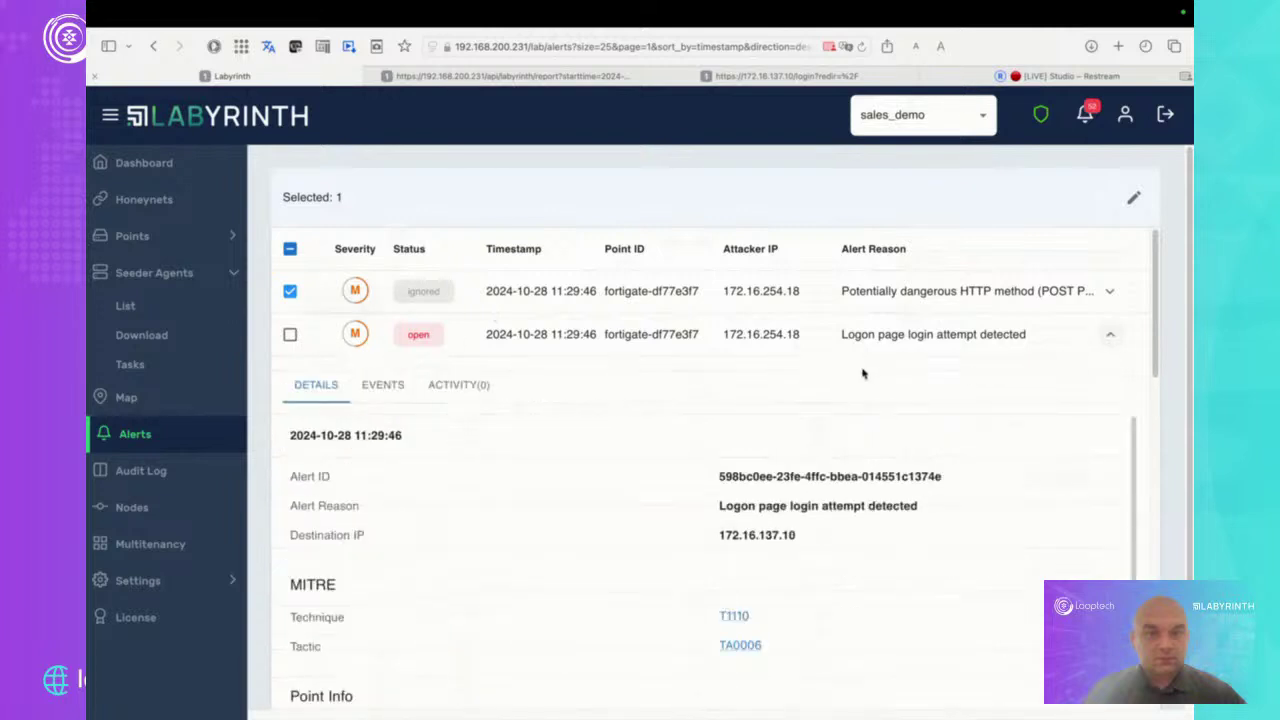
pyautogui.scroll(-8, 718, 409)
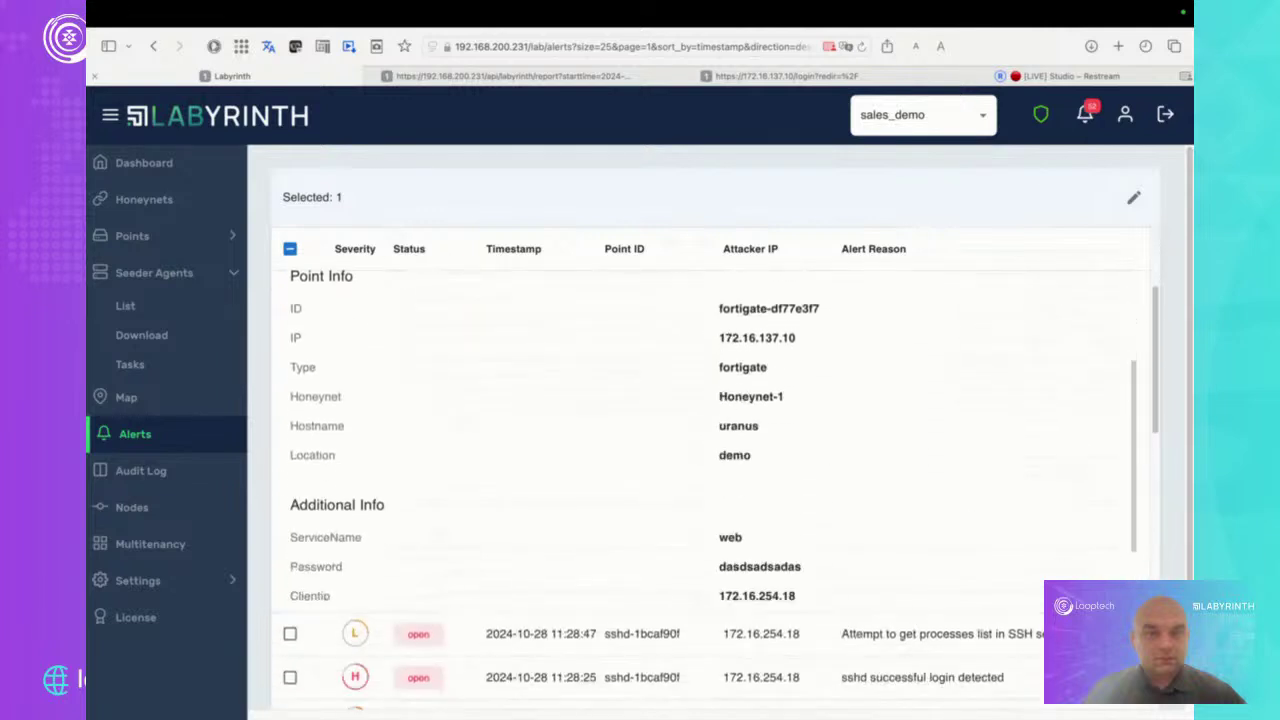
pyautogui.click(944, 634)
pyautogui.scroll(5, 964, 461)
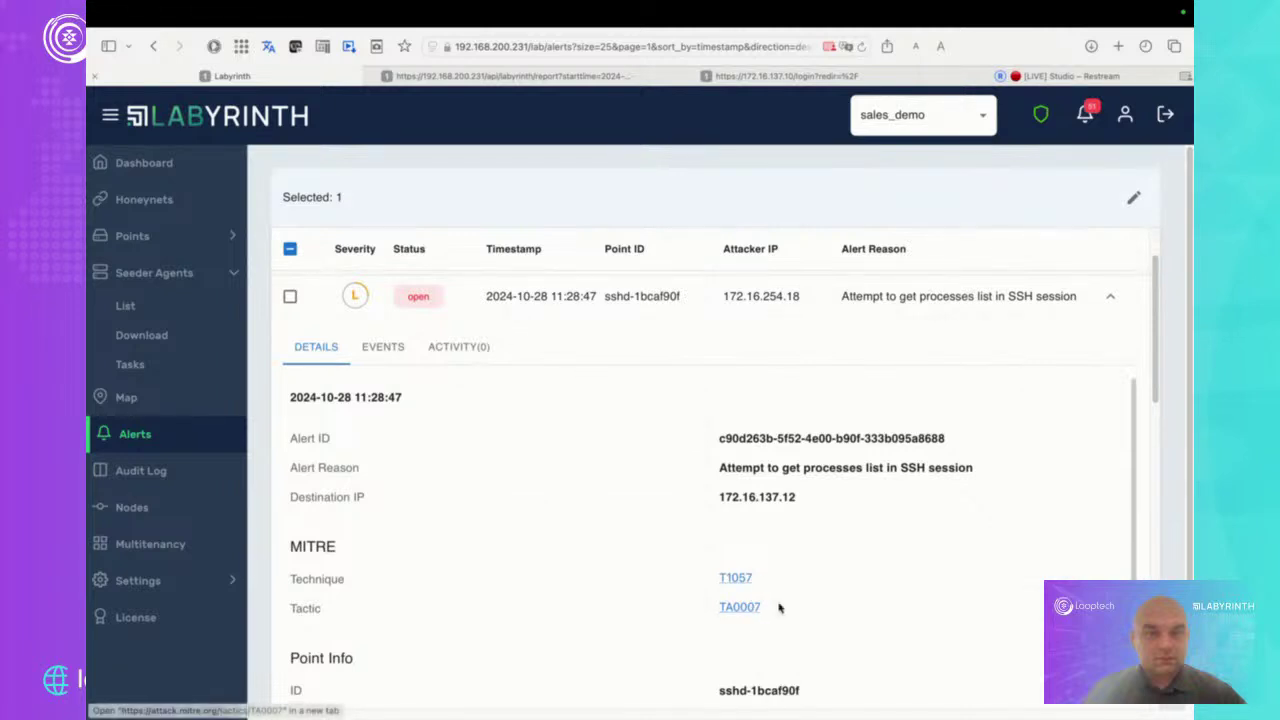
pyautogui.scroll(-3, 811, 580)
pyautogui.scroll(-2, 811, 578)
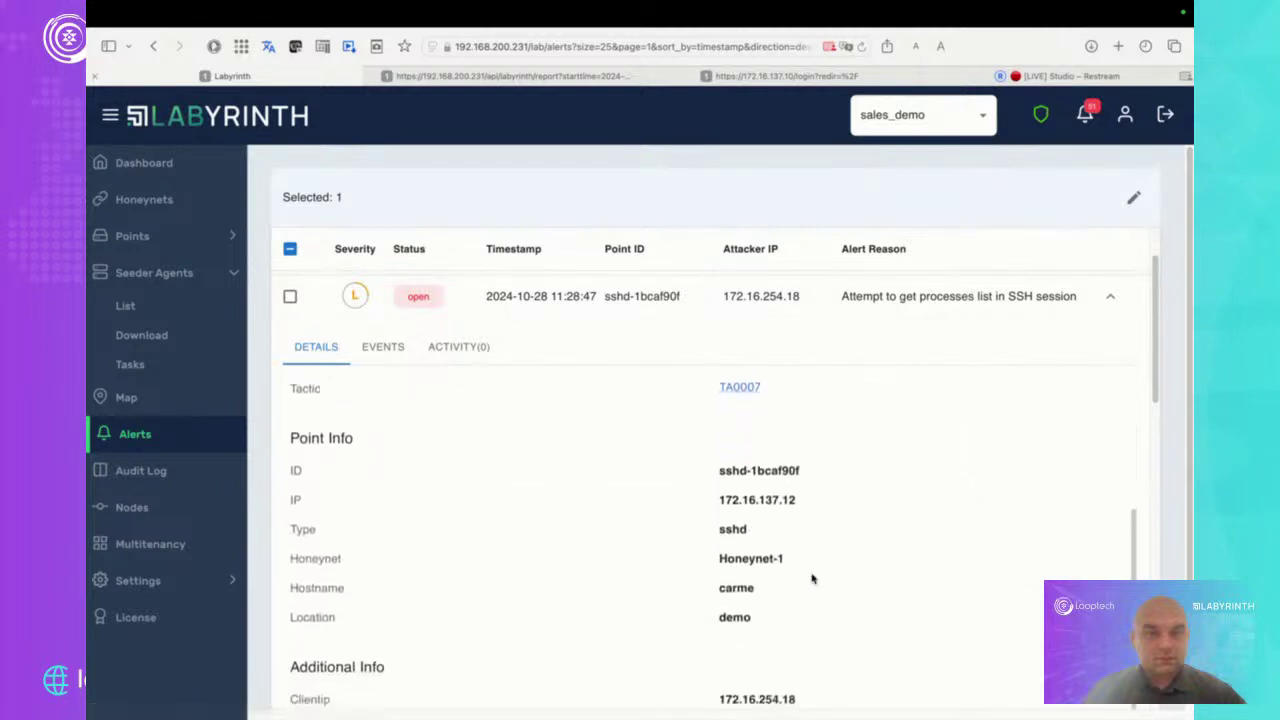
pyautogui.scroll(-5, 811, 578)
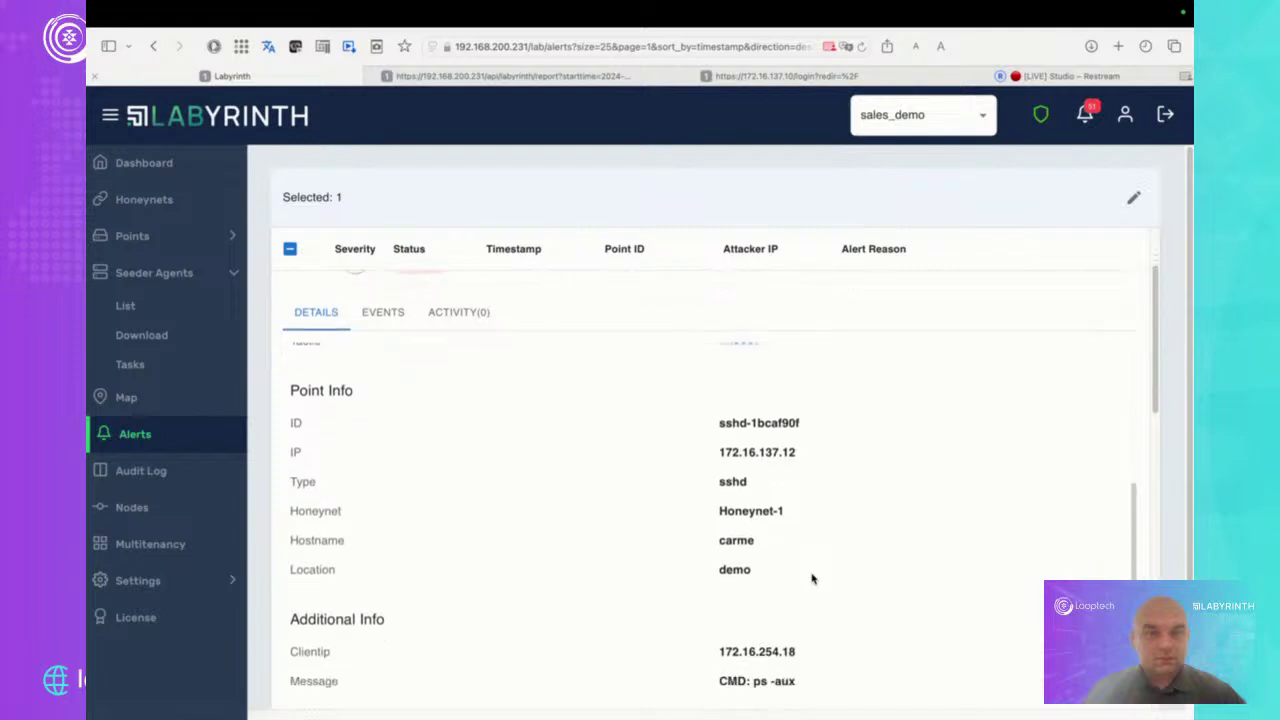
pyautogui.scroll(2, 811, 578)
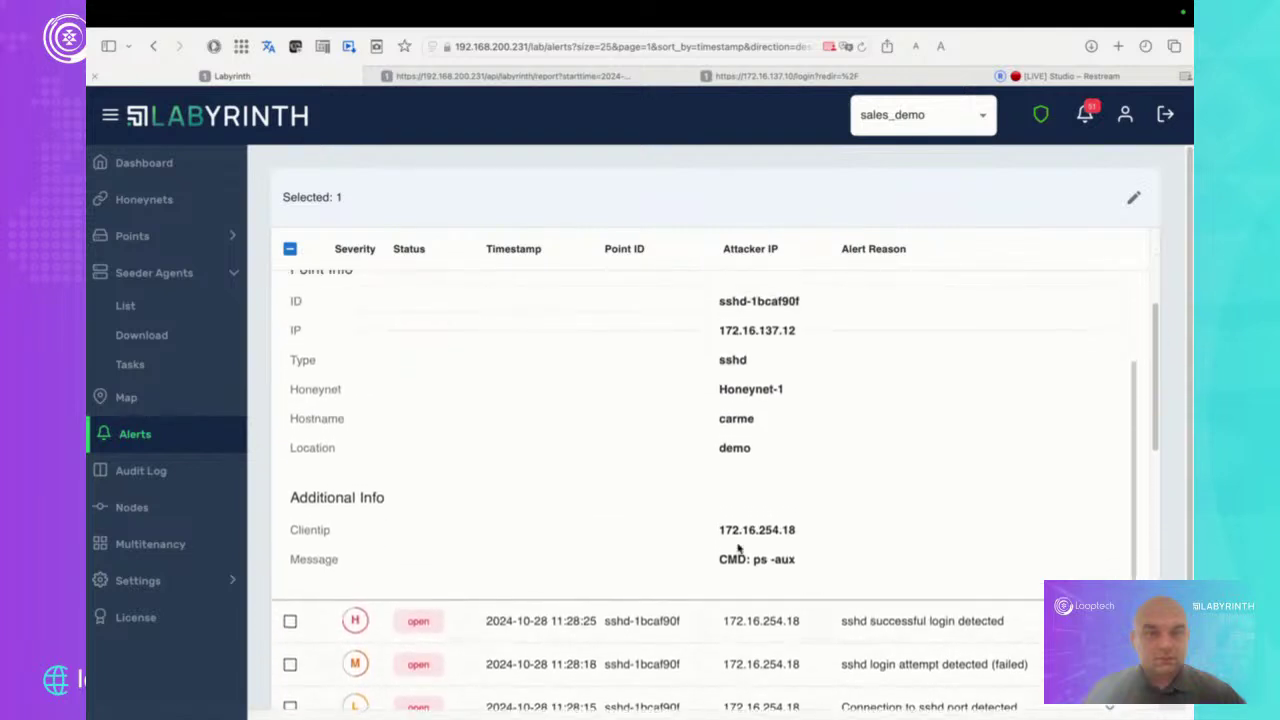
pyautogui.scroll(1, 835, 545)
pyautogui.scroll(-1, 835, 545)
pyautogui.scroll(3, 826, 507)
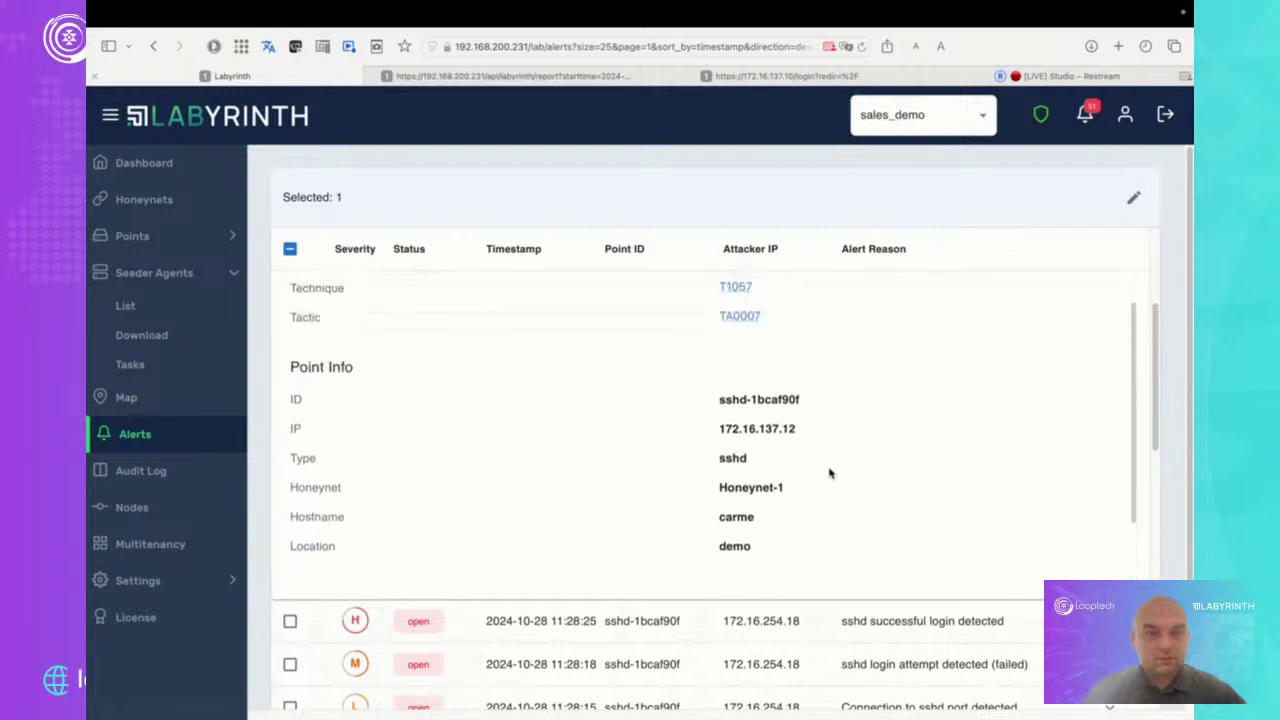
pyautogui.scroll(8, 829, 473)
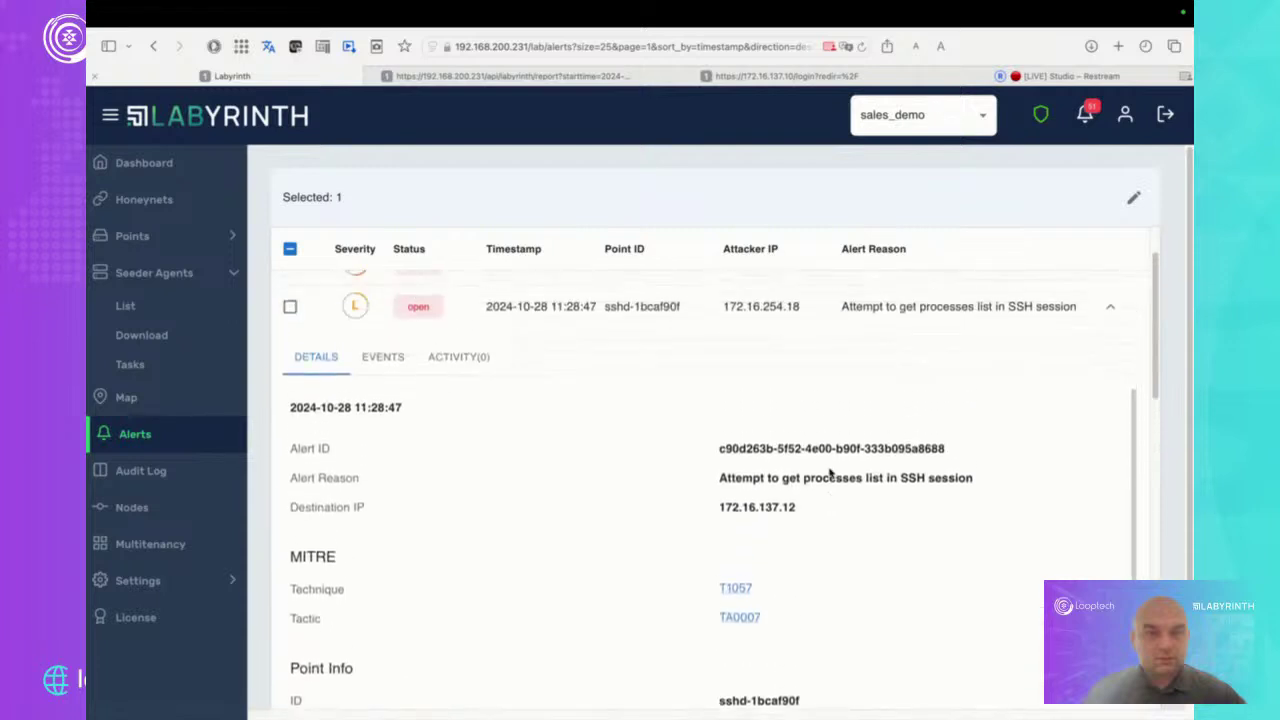
# Show the alert's Events and highlight the connection-lost, ps -aux and ping 8.8.8.8 messages
pyautogui.click(382, 366)
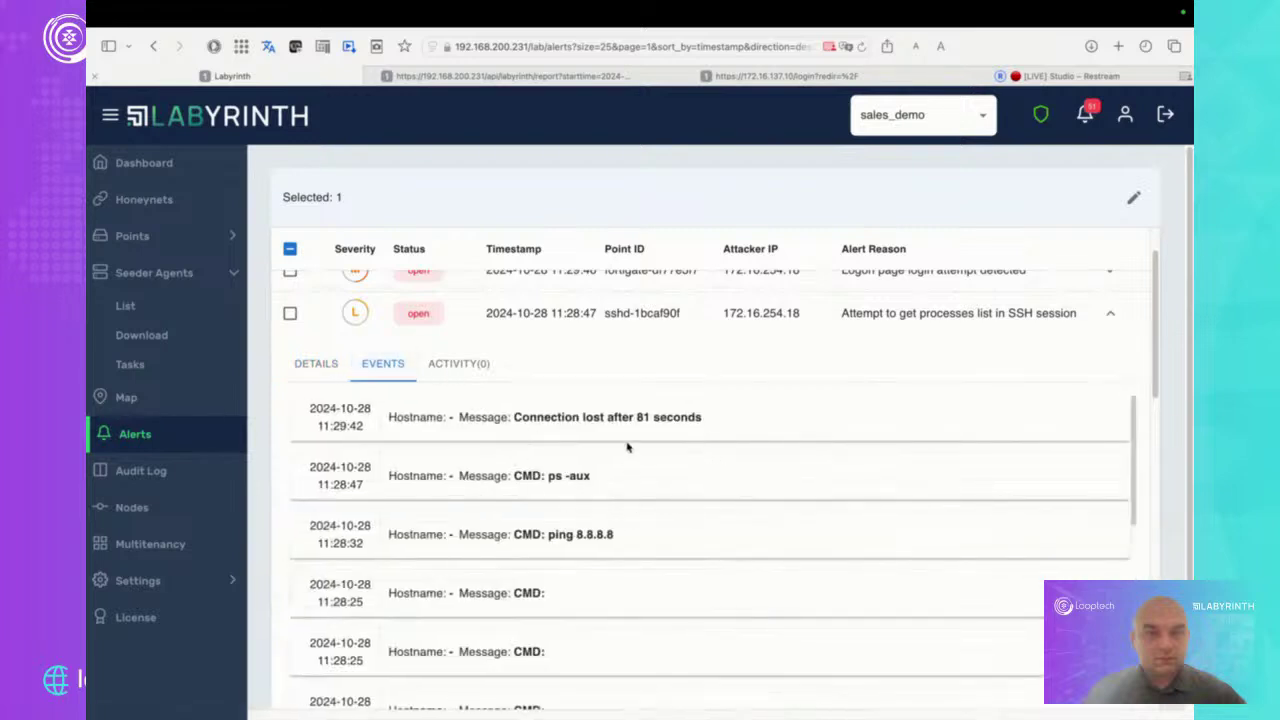
pyautogui.moveTo(716, 424); pyautogui.dragTo(550, 418)
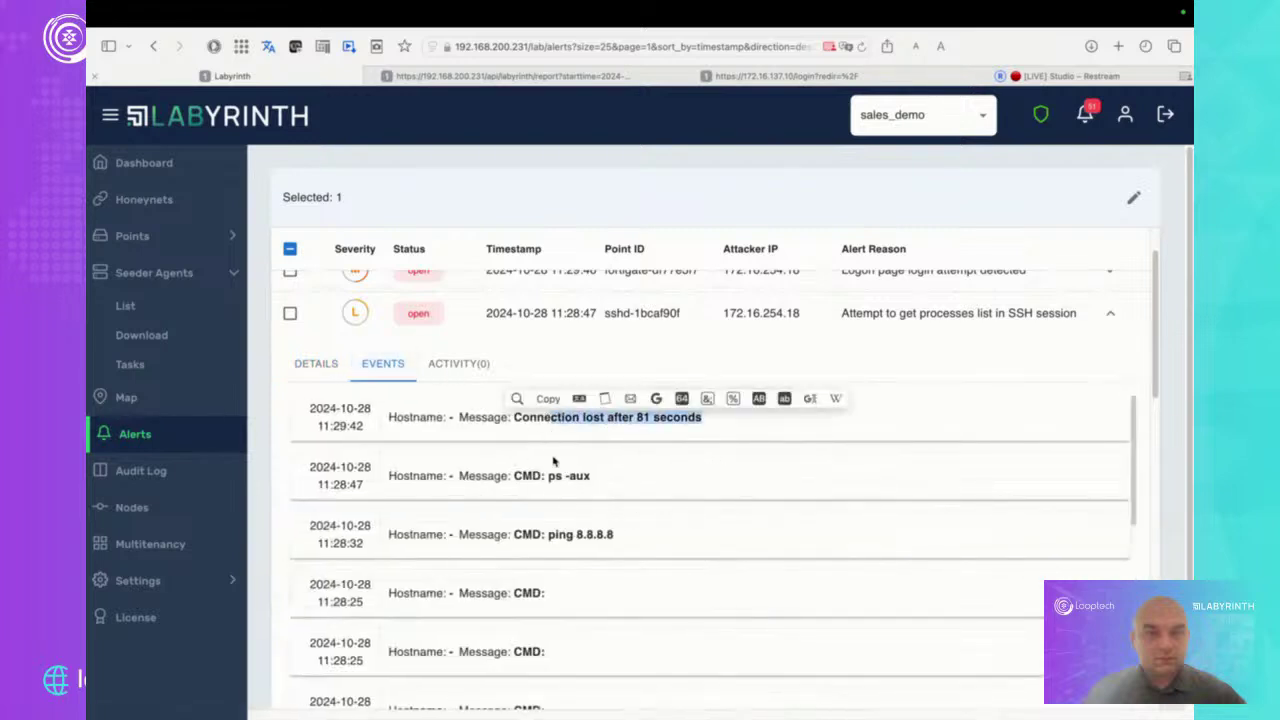
pyautogui.doubleClick(530, 475)
pyautogui.moveTo(616, 536); pyautogui.dragTo(514, 531)
# Scroll through the remaining events and collapse the processes-list alert
pyautogui.scroll(-6, 669, 532)
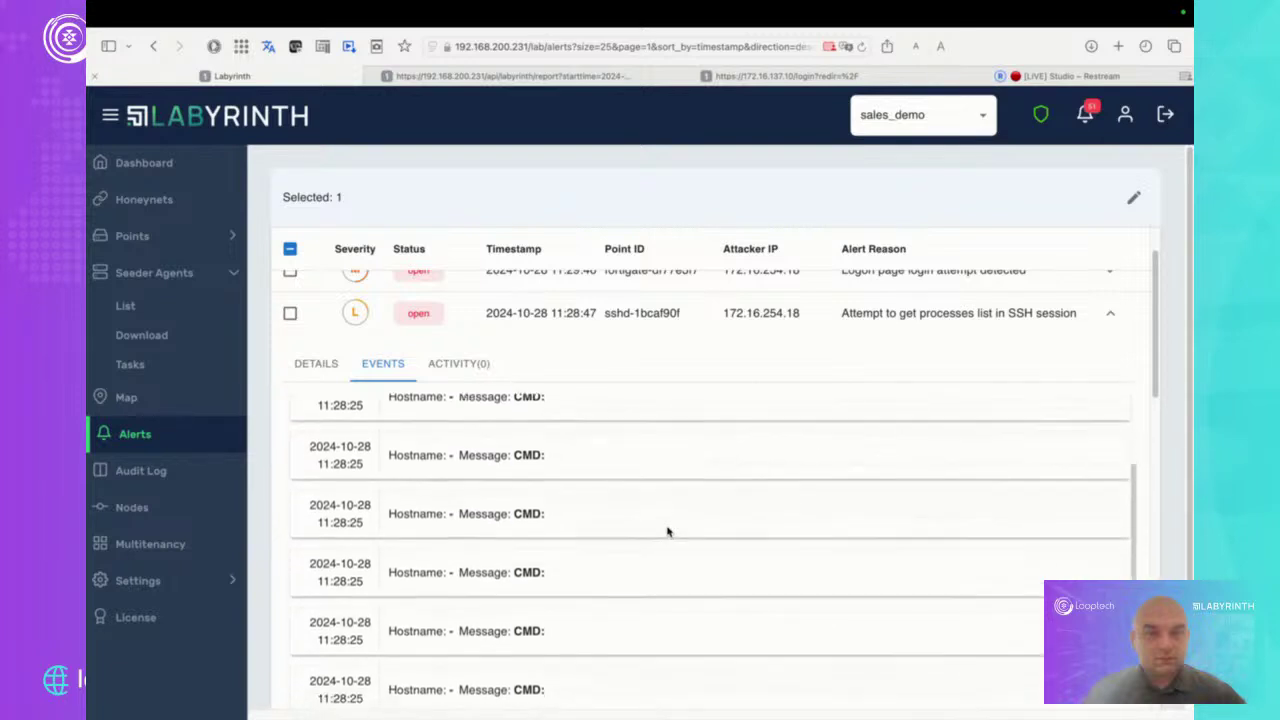
pyautogui.scroll(-3, 669, 532)
pyautogui.scroll(-2, 669, 532)
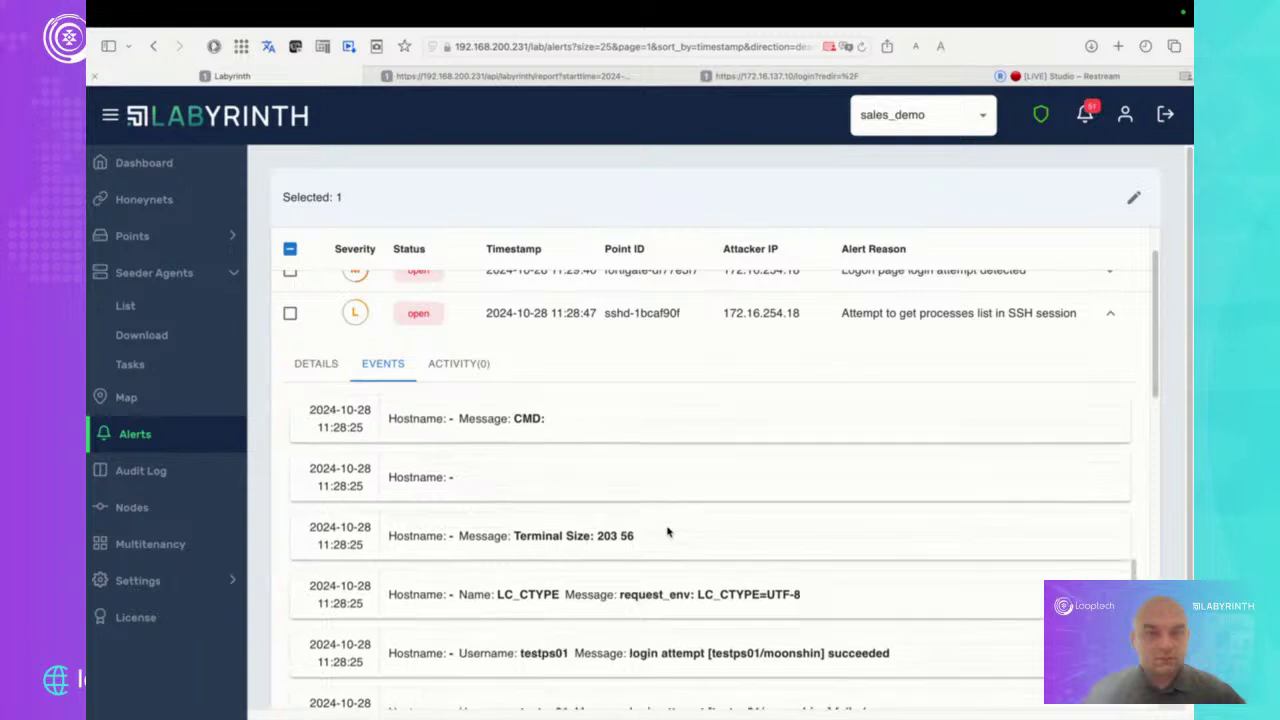
pyautogui.scroll(-1, 669, 532)
pyautogui.scroll(-1, 669, 532)
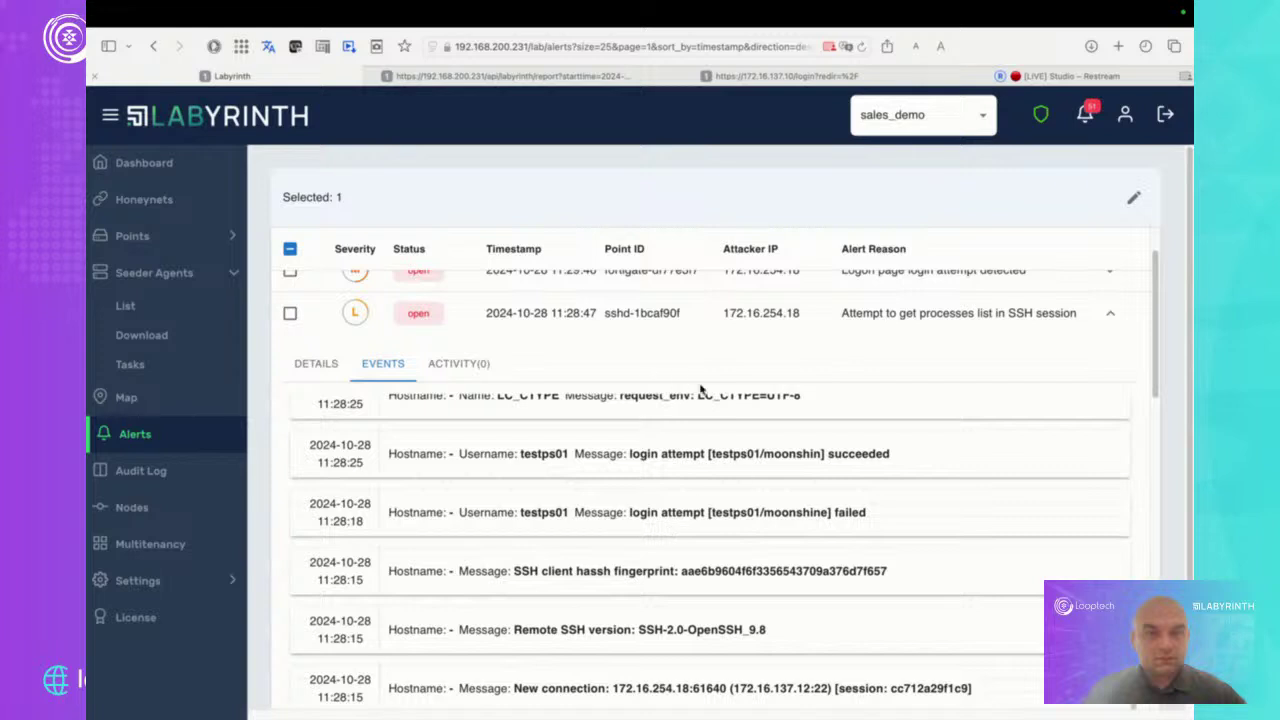
pyautogui.scroll(1, 747, 382)
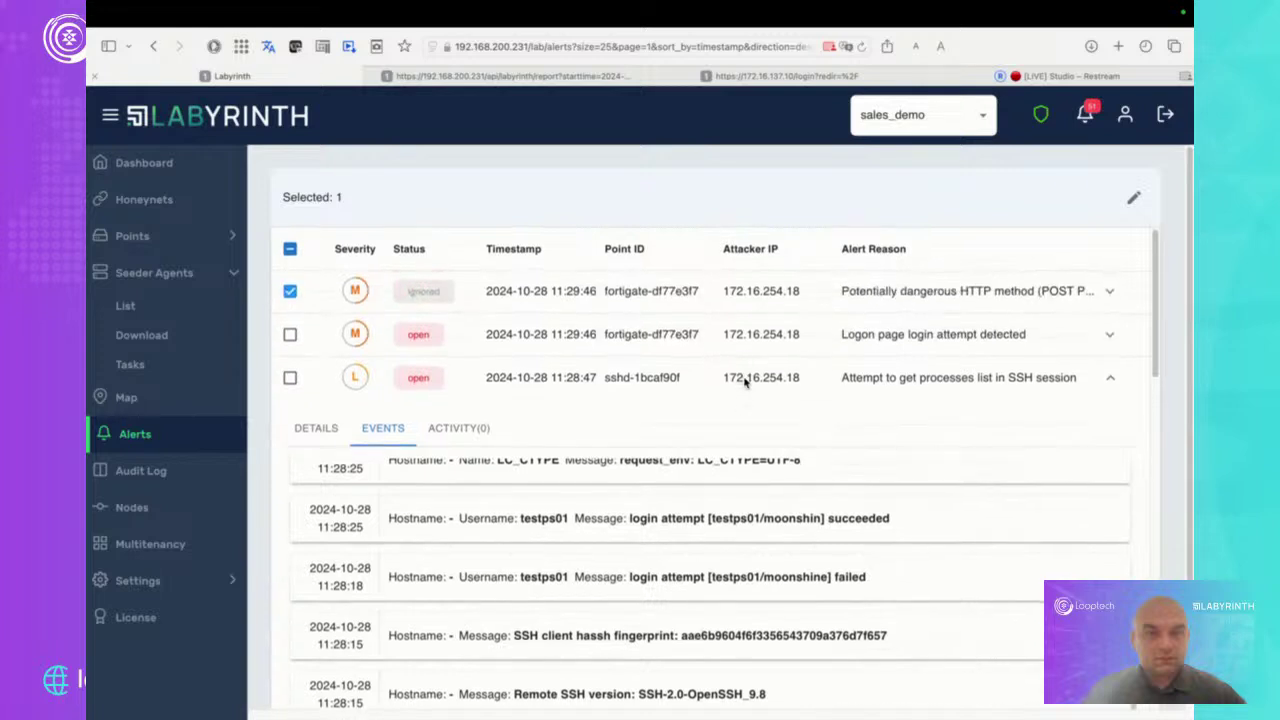
pyautogui.click(1112, 379)
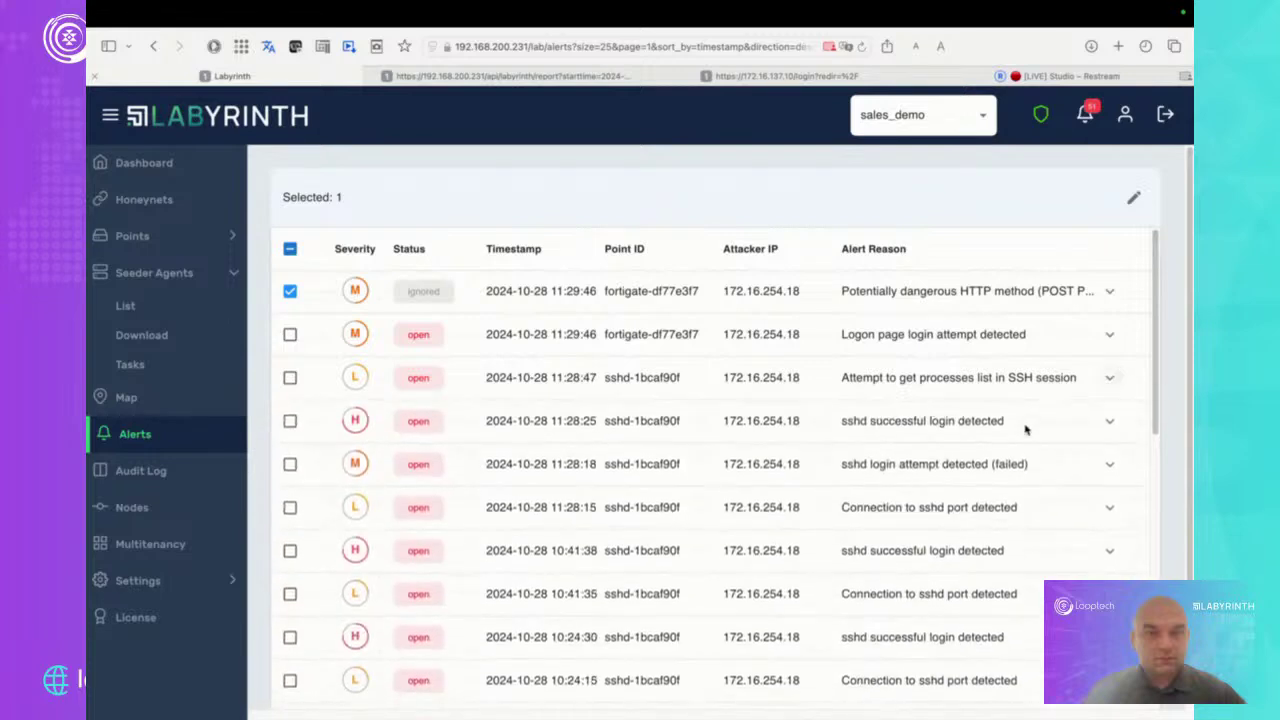
# Expand the sshd successful login alert and show its Events
pyautogui.click(1117, 428)
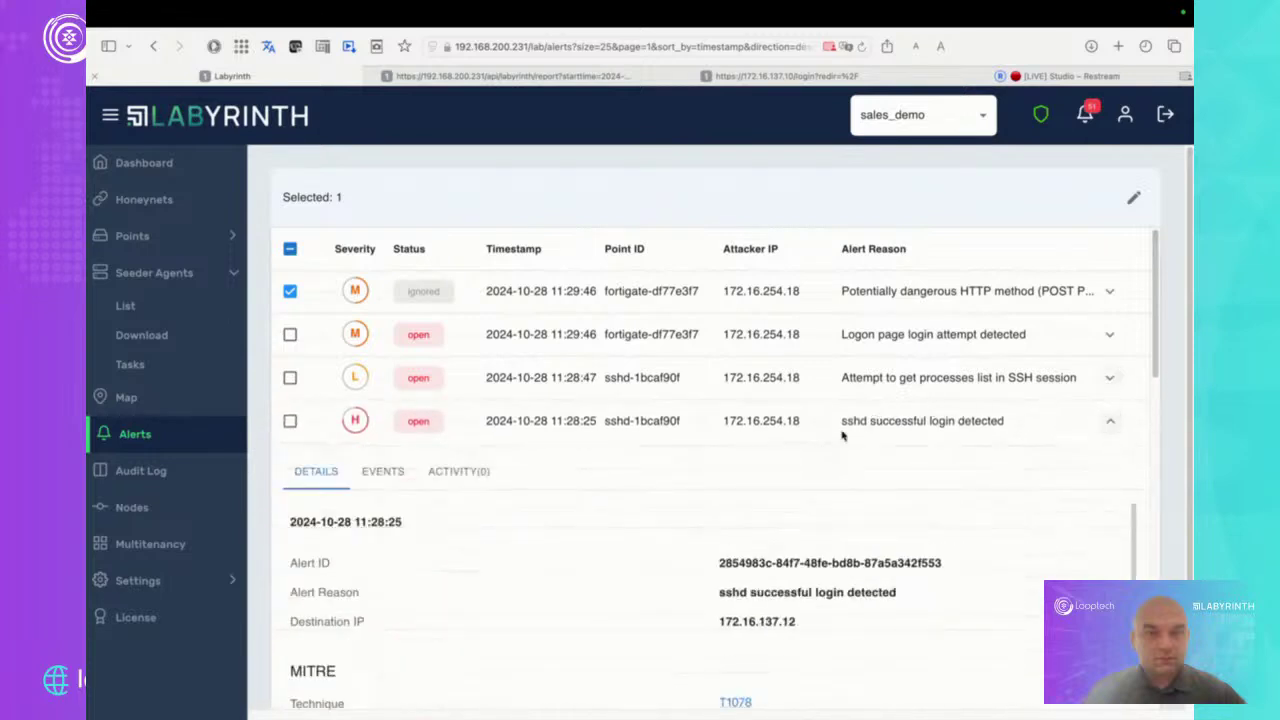
pyautogui.scroll(-2, 500, 575)
pyautogui.scroll(-2, 510, 580)
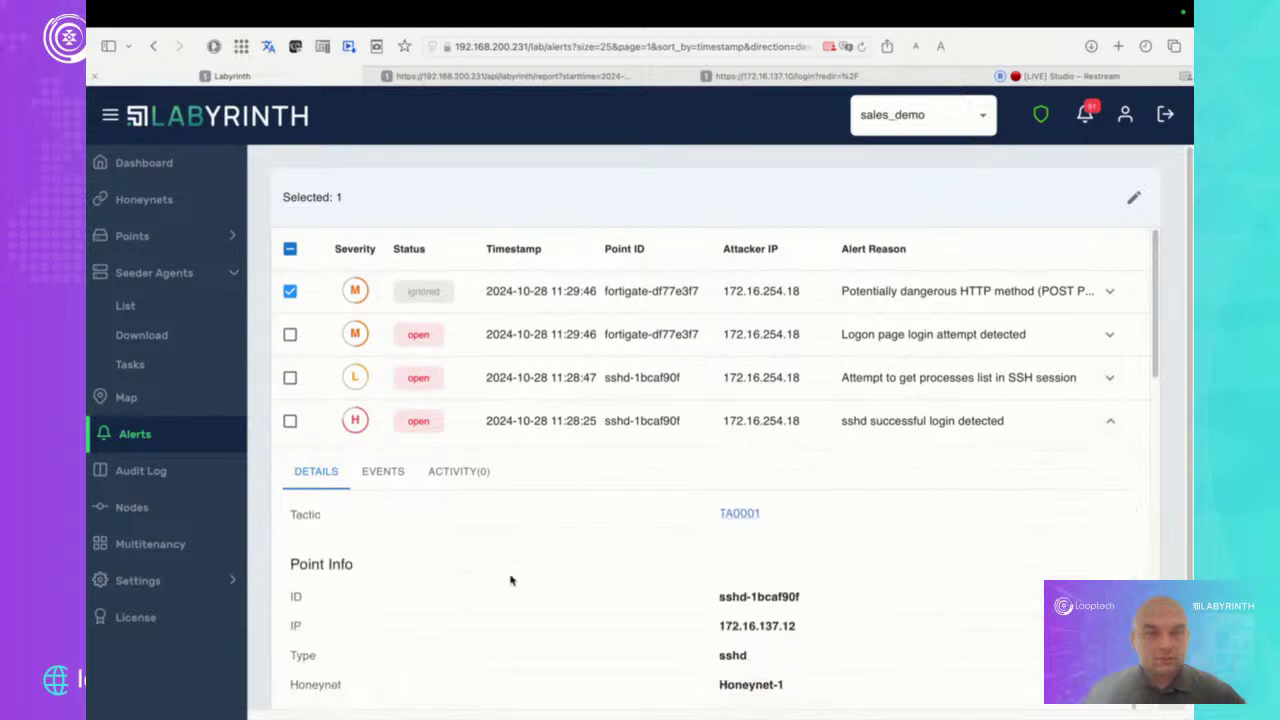
pyautogui.scroll(2, 480, 555)
pyautogui.click(383, 471)
pyautogui.scroll(-1, 682, 543)
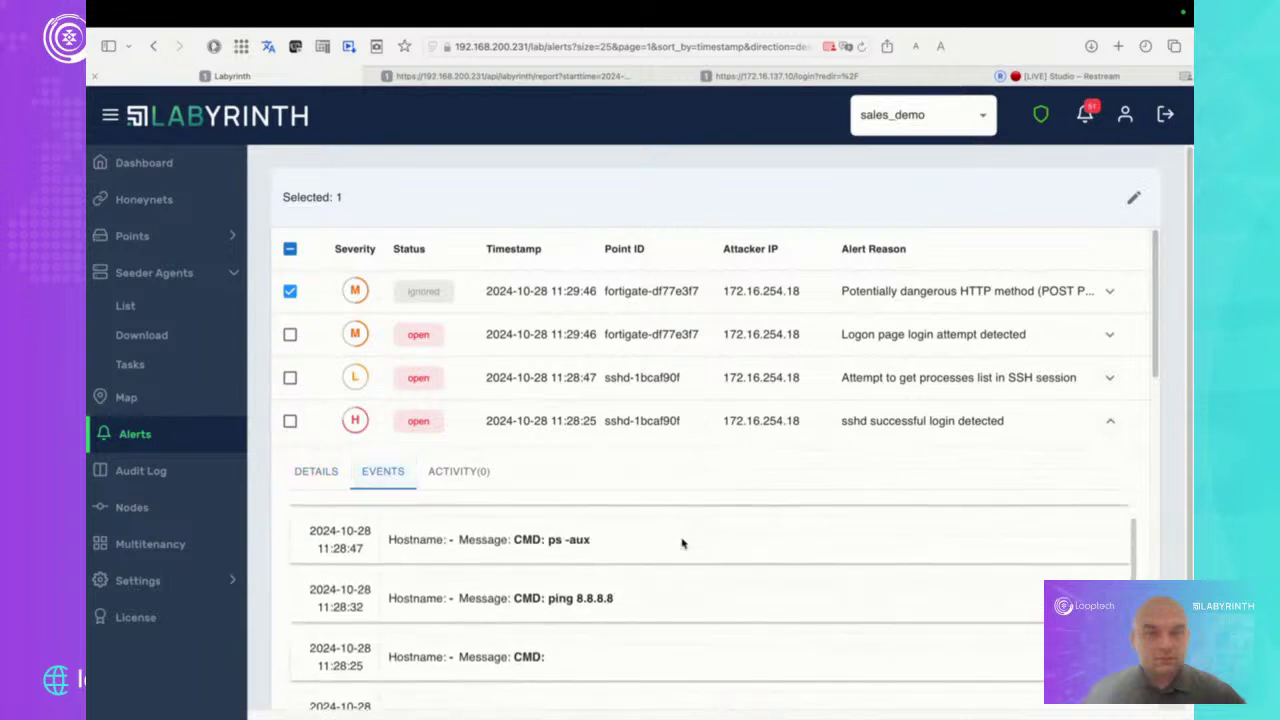
# Expand the 12:10:48 ICMP massive network scan alert further down the list
pyautogui.moveTo(1157, 337); pyautogui.dragTo(1157, 605)
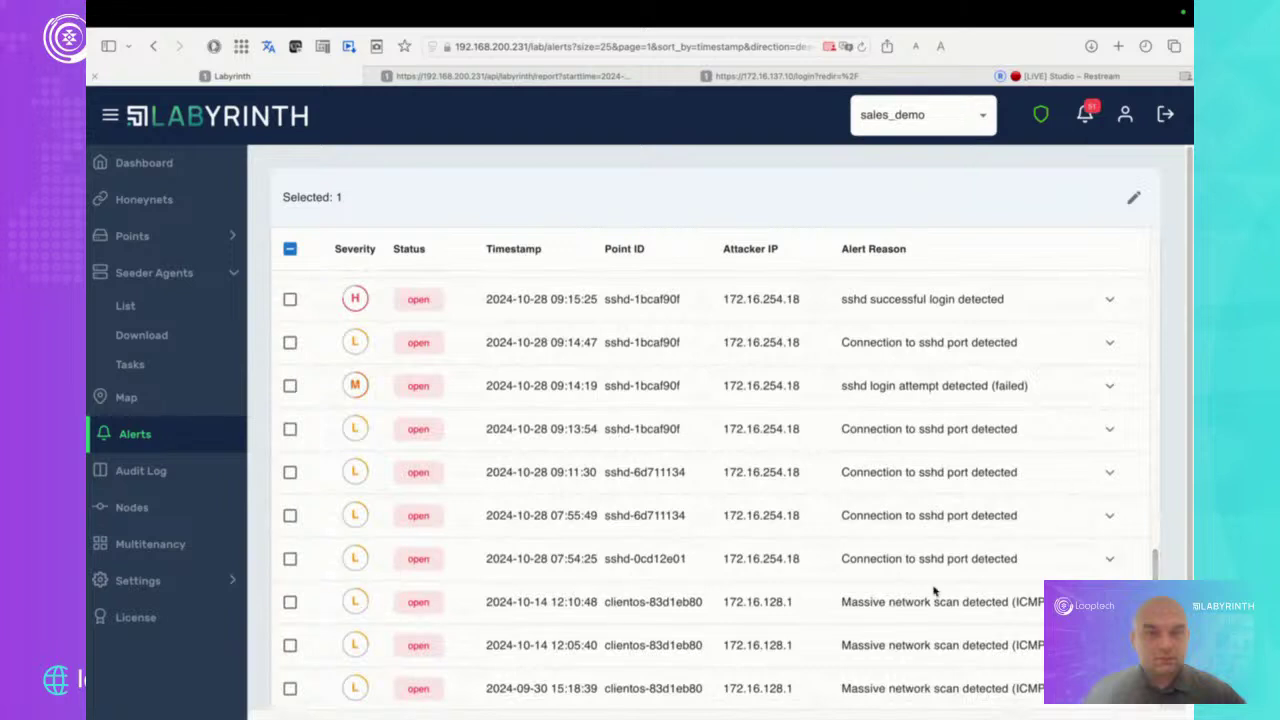
pyautogui.click(1110, 601)
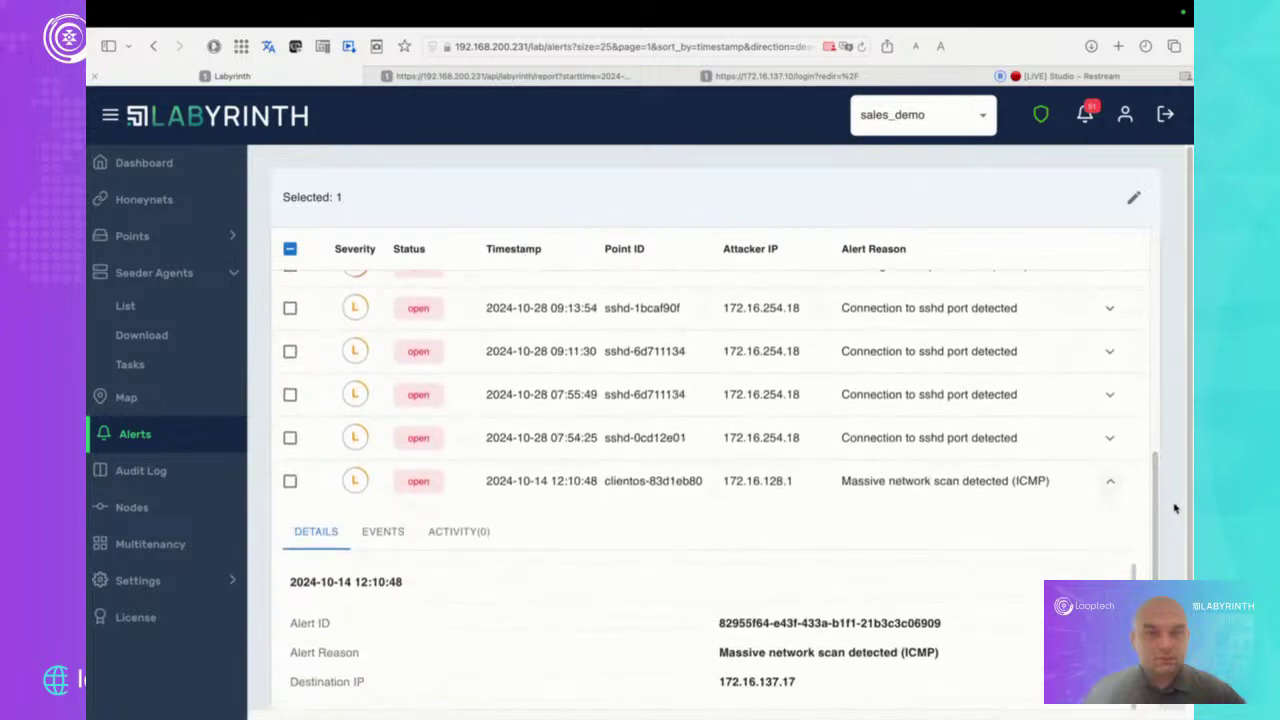
pyautogui.moveTo(1157, 500); pyautogui.dragTo(1157, 565)
pyautogui.scroll(10, 1157, 565)
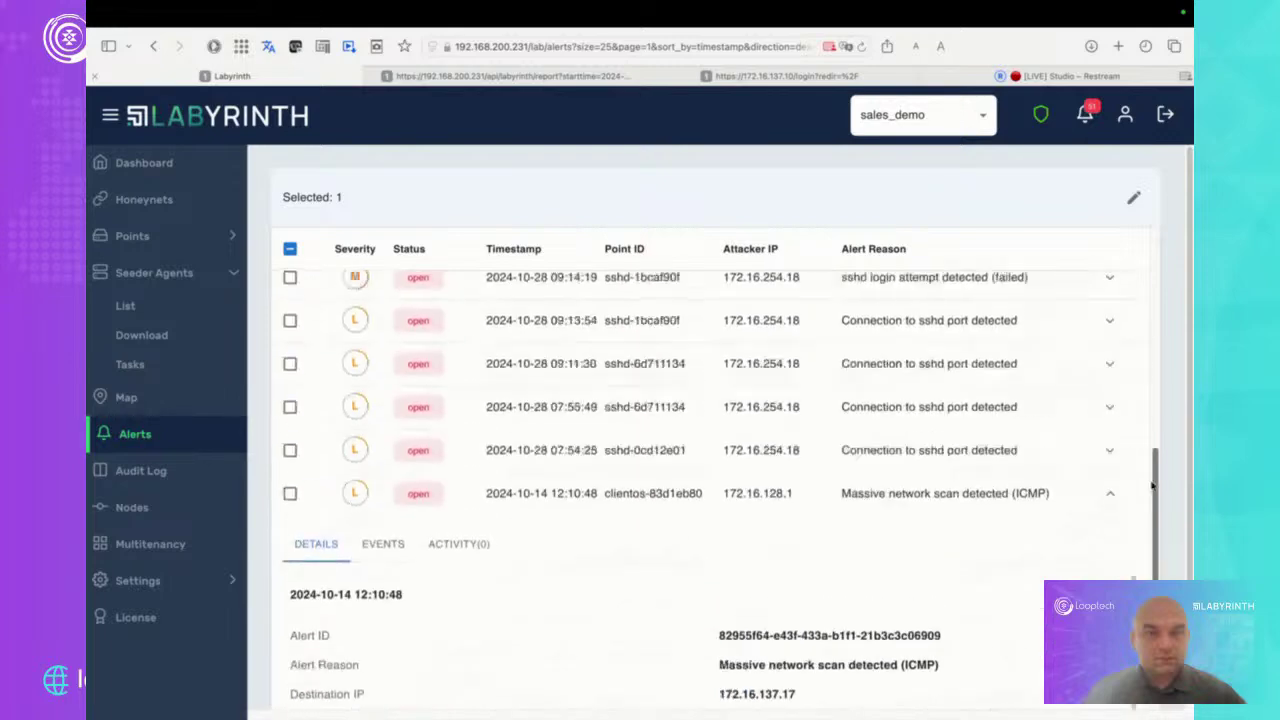
pyautogui.scroll(4, 968, 452)
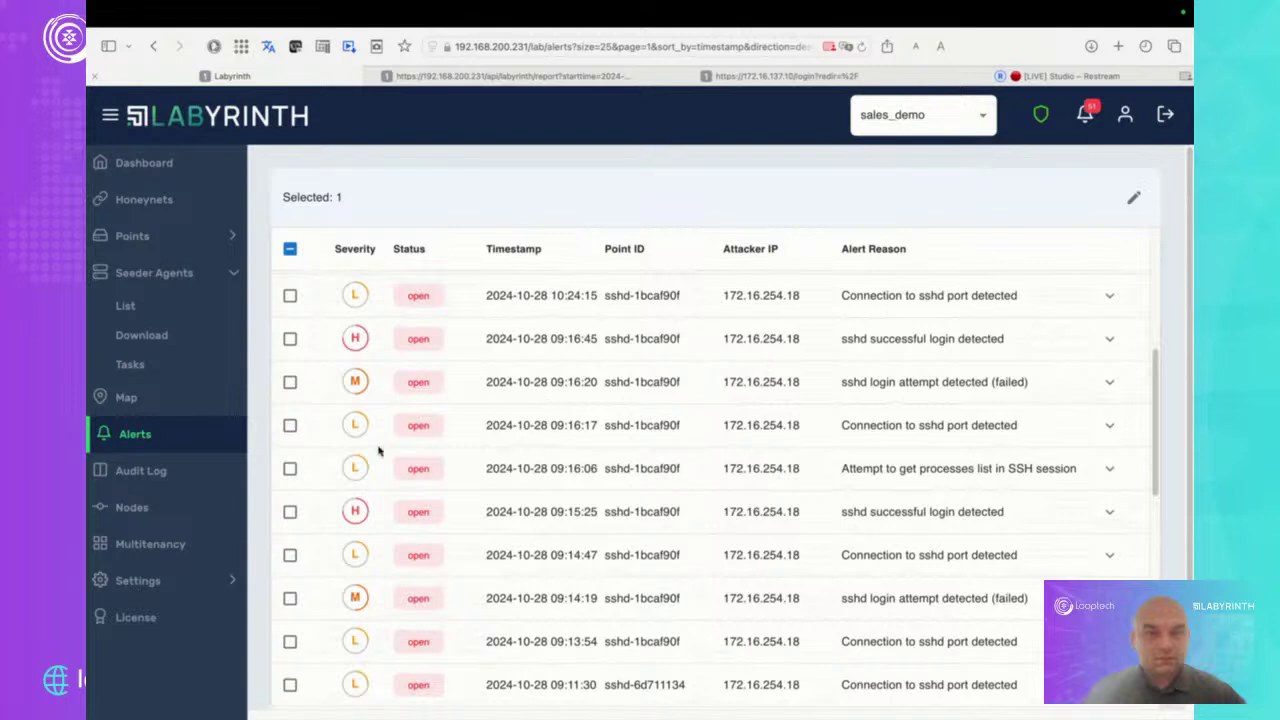
# Review the Audit Log's tenant-switch and alert-state entries, then open the Nodes list
pyautogui.click(160, 477)
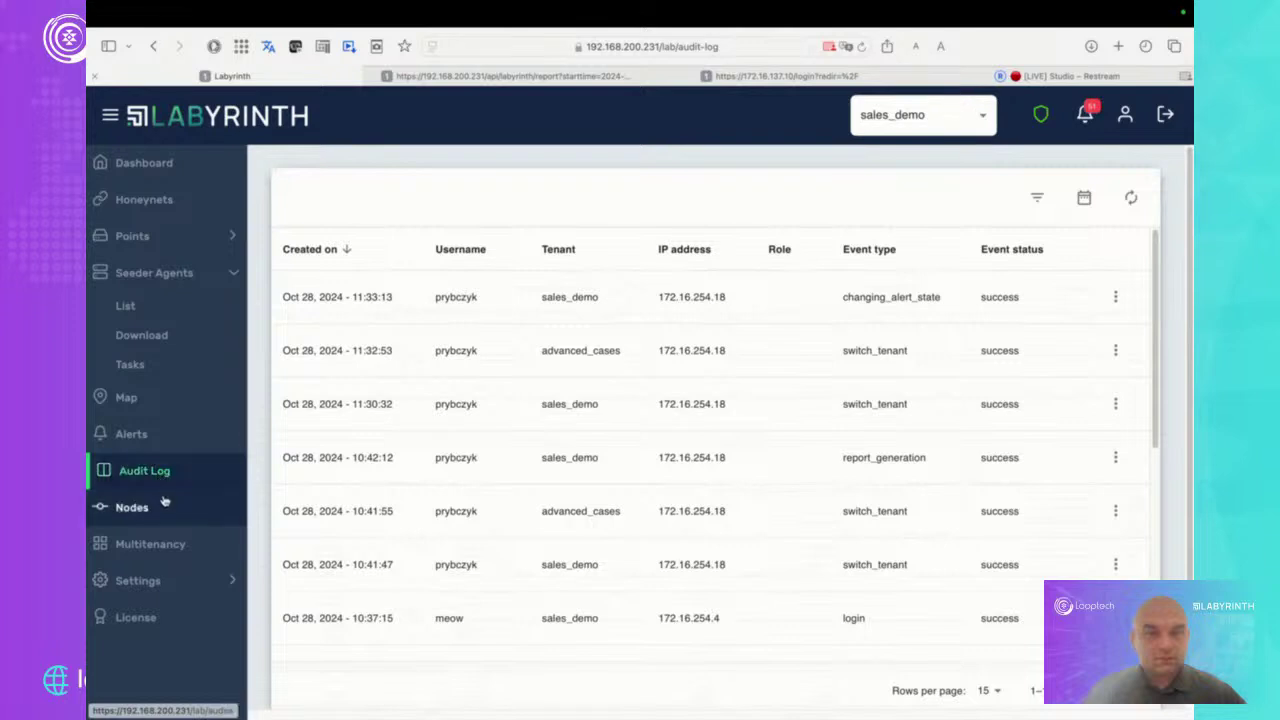
pyautogui.click(165, 501)
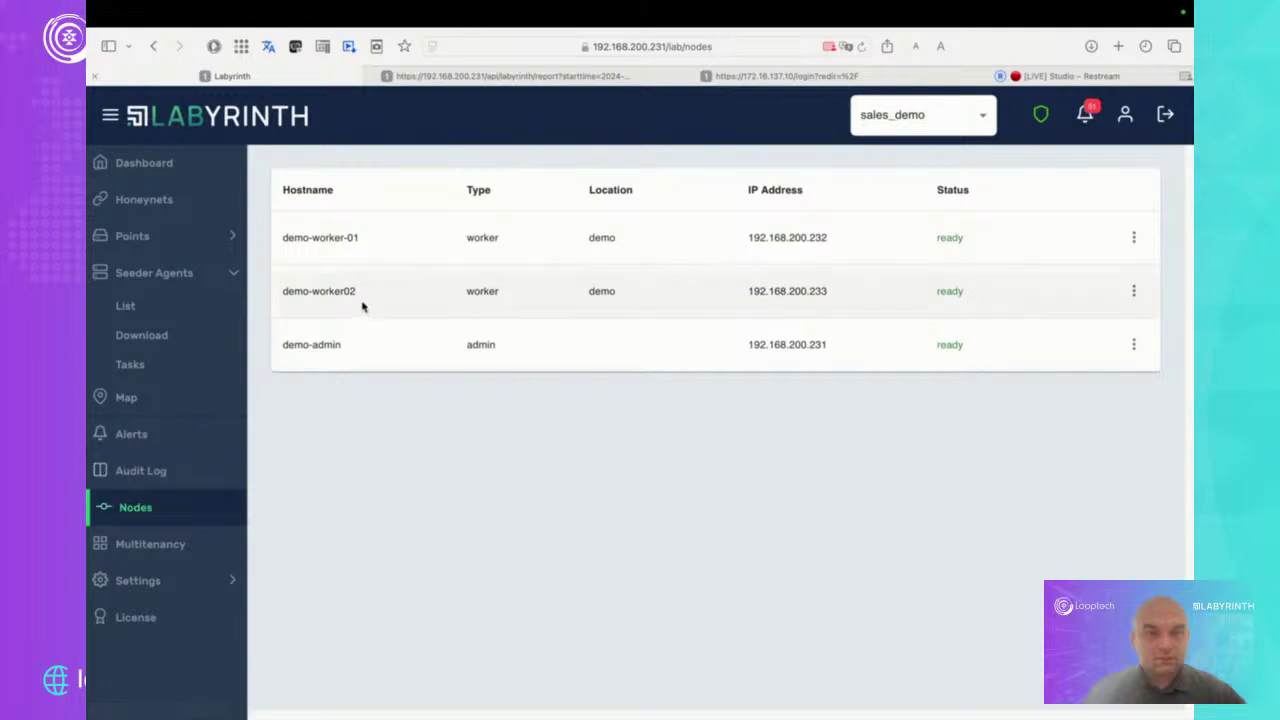
# Highlight the demo-worker02, demo-admin and demo-worker-01 hostnames in Nodes, then show the Multitenancy tenant list
pyautogui.tripleClick(296, 298)
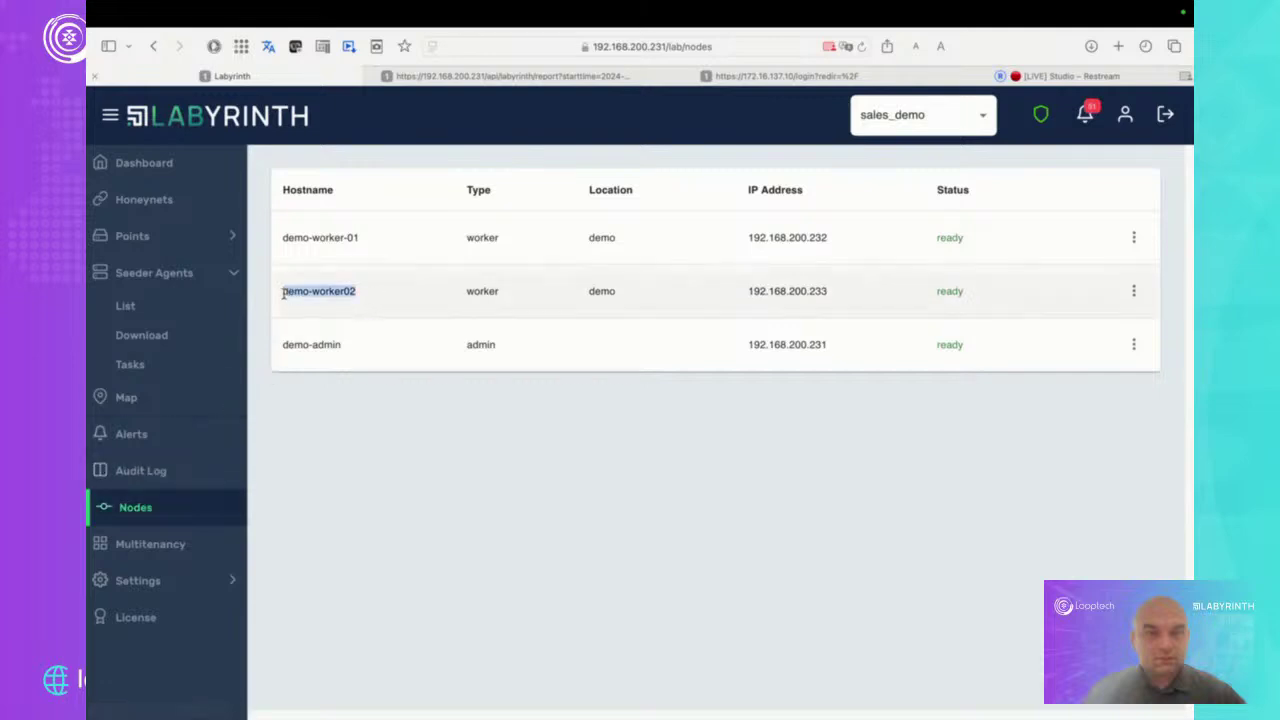
pyautogui.click(355, 305)
pyautogui.moveTo(343, 352); pyautogui.dragTo(276, 348)
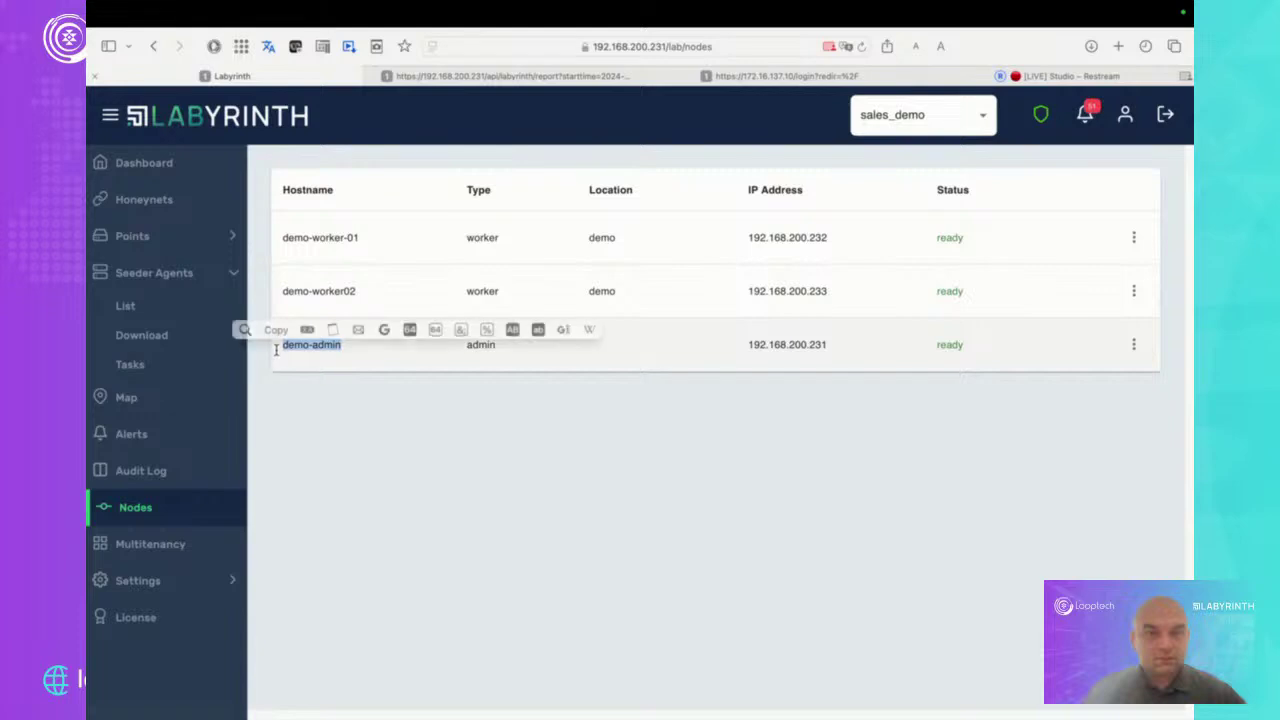
pyautogui.moveTo(358, 298); pyautogui.dragTo(279, 291)
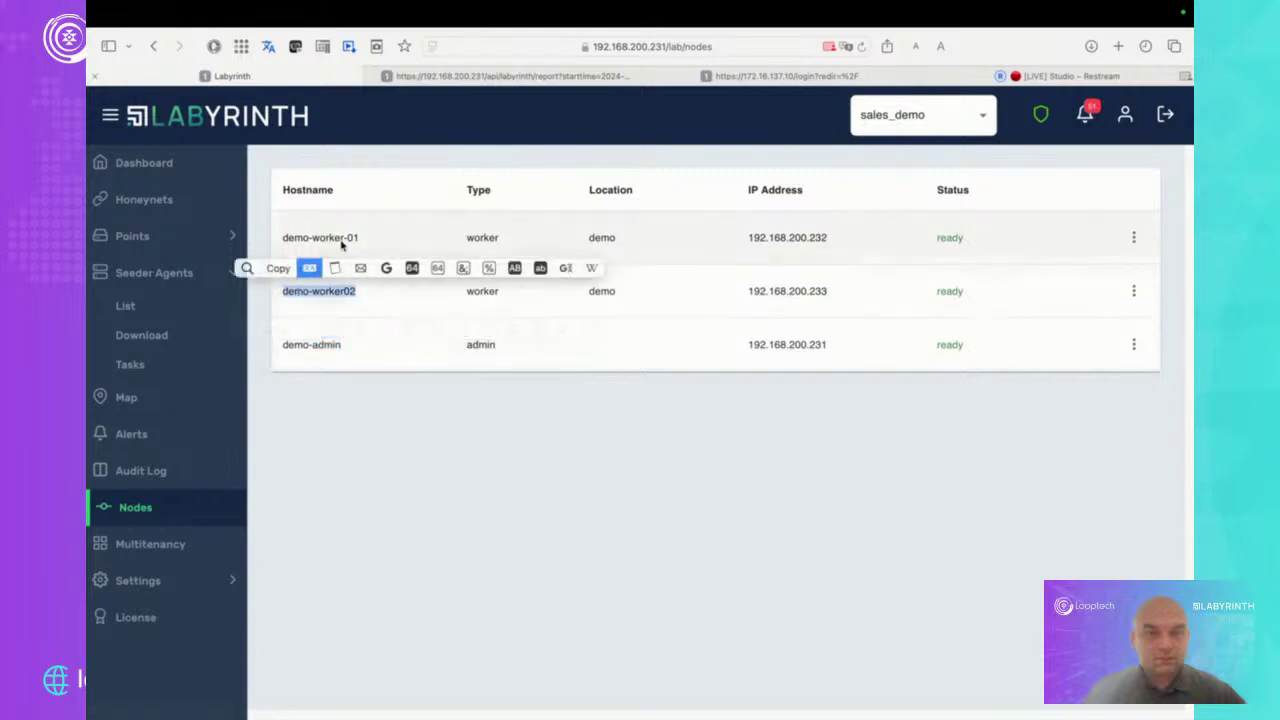
pyautogui.moveTo(366, 244); pyautogui.dragTo(284, 240)
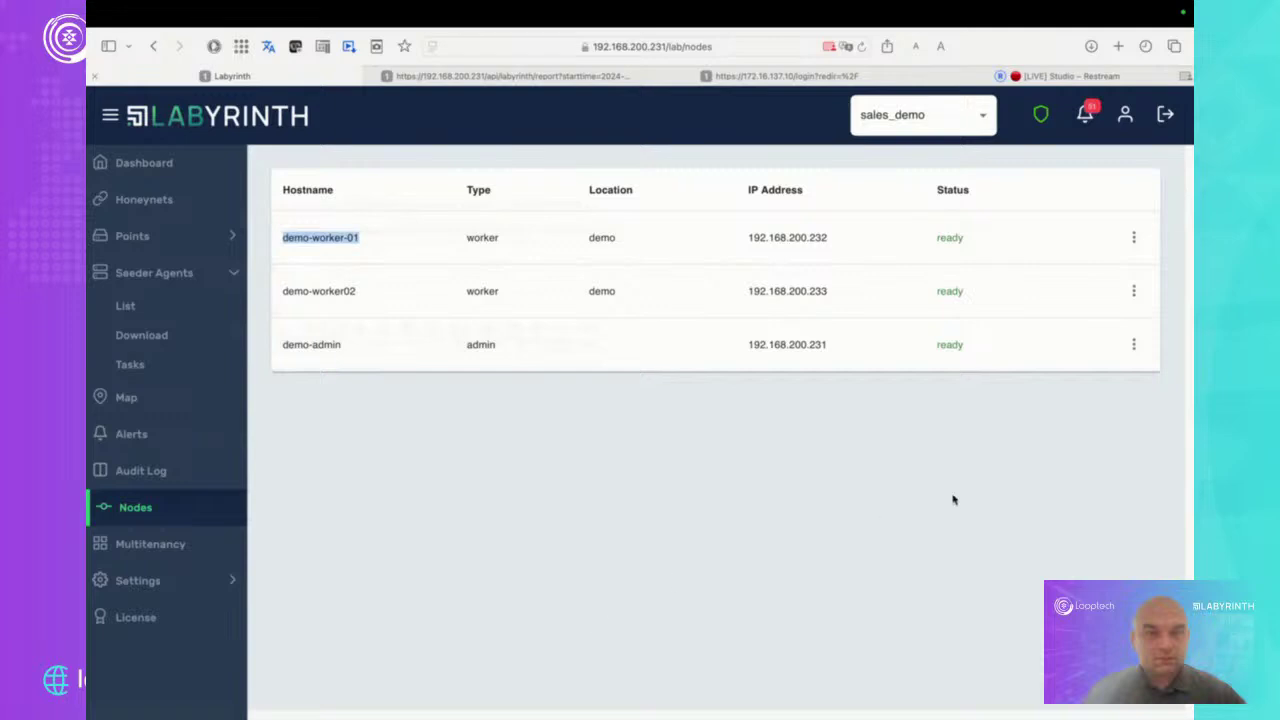
pyautogui.click(199, 545)
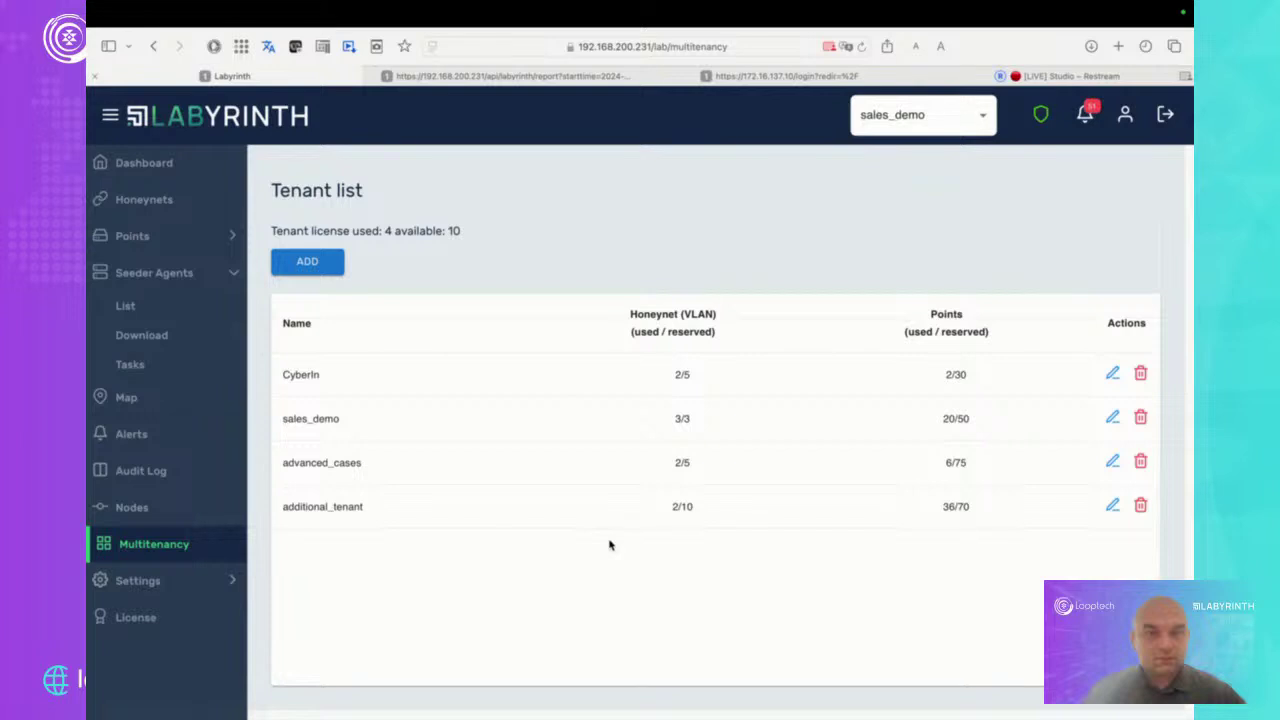
# Expand Settings in the sidebar and show the Integrations page with CrowdStrike, FortiGate, Splunk and Webhook connectors
pyautogui.click(223, 590)
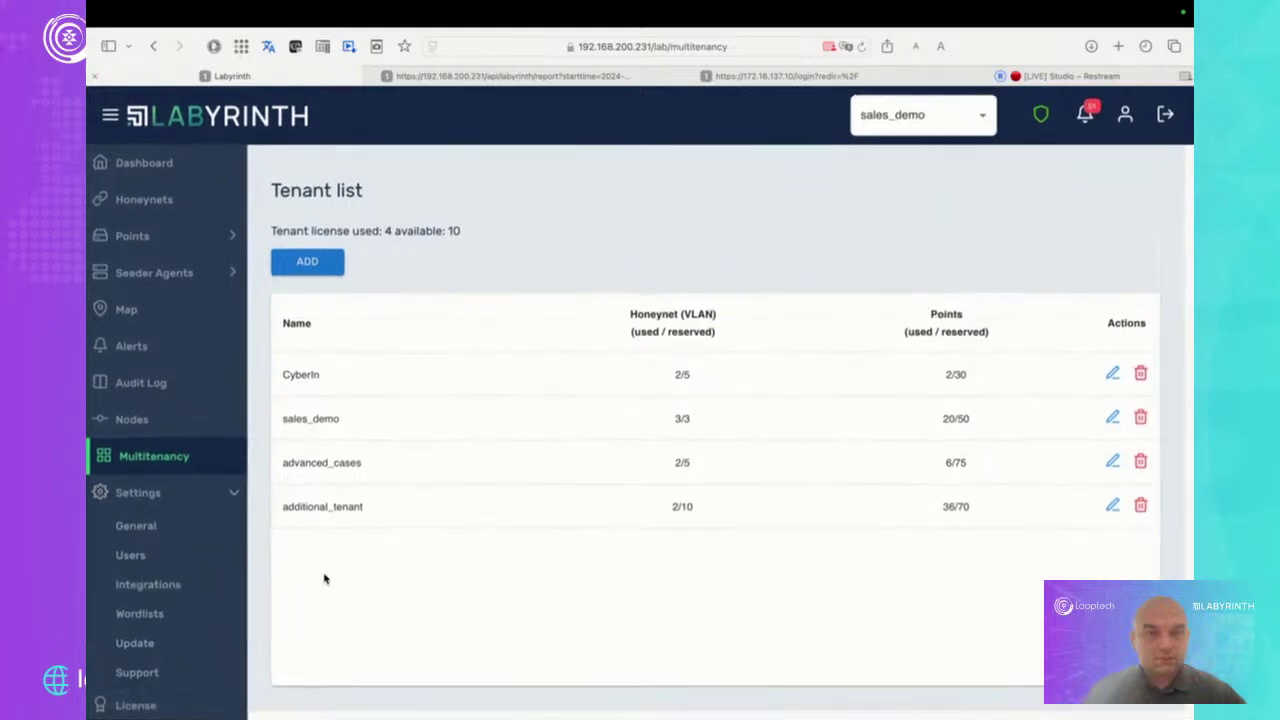
pyautogui.click(181, 592)
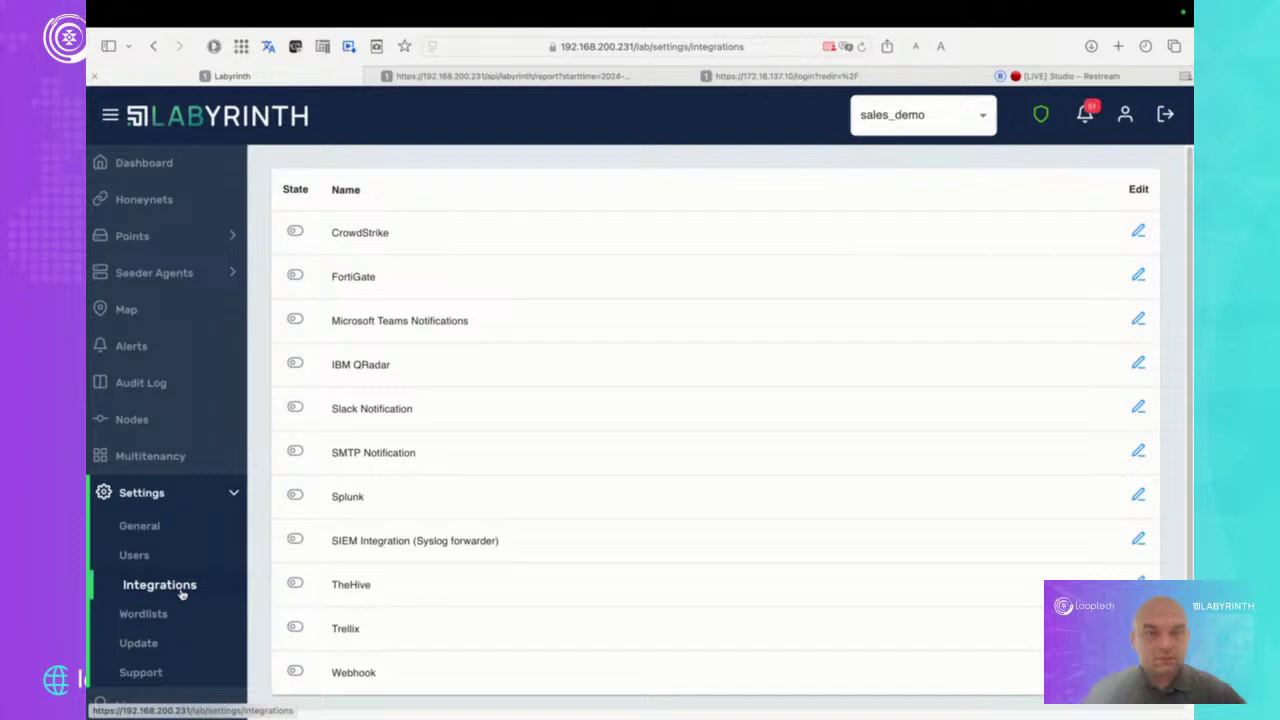
# Return to the Restream Studio tab and put the LIVE DEMO slide back on the broadcast
pyautogui.click(1068, 80)
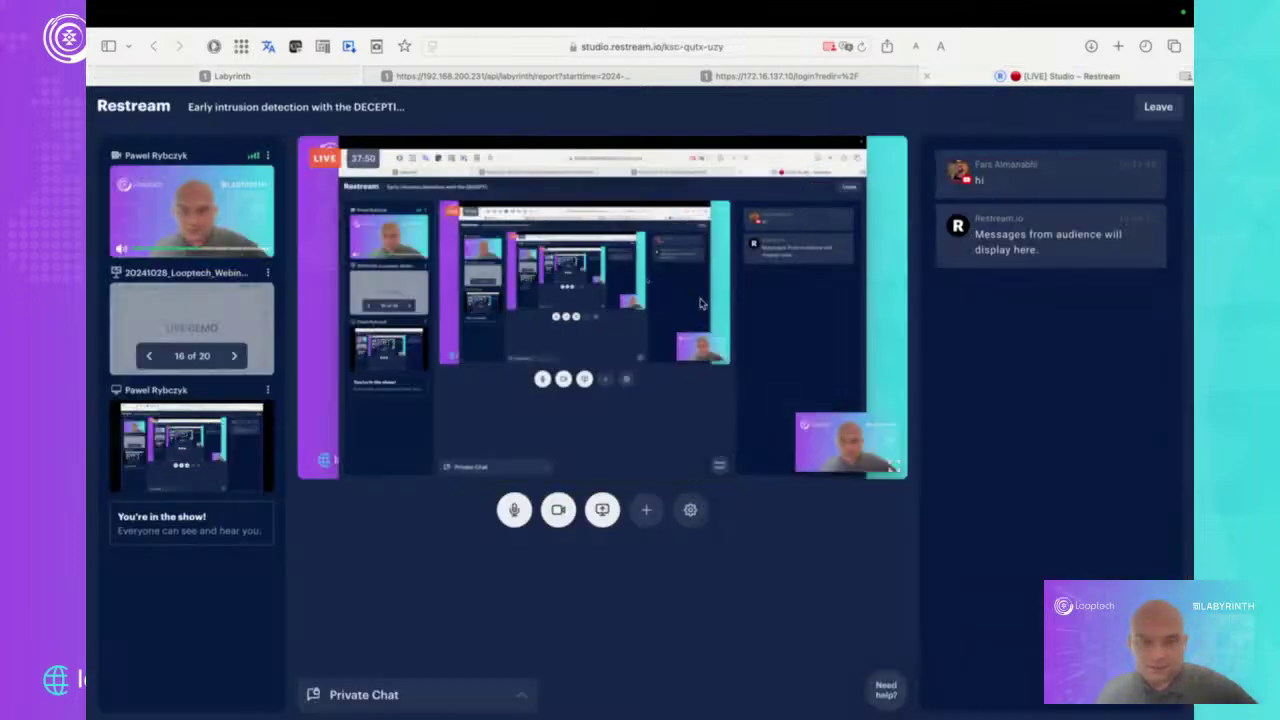
pyautogui.click(268, 390)
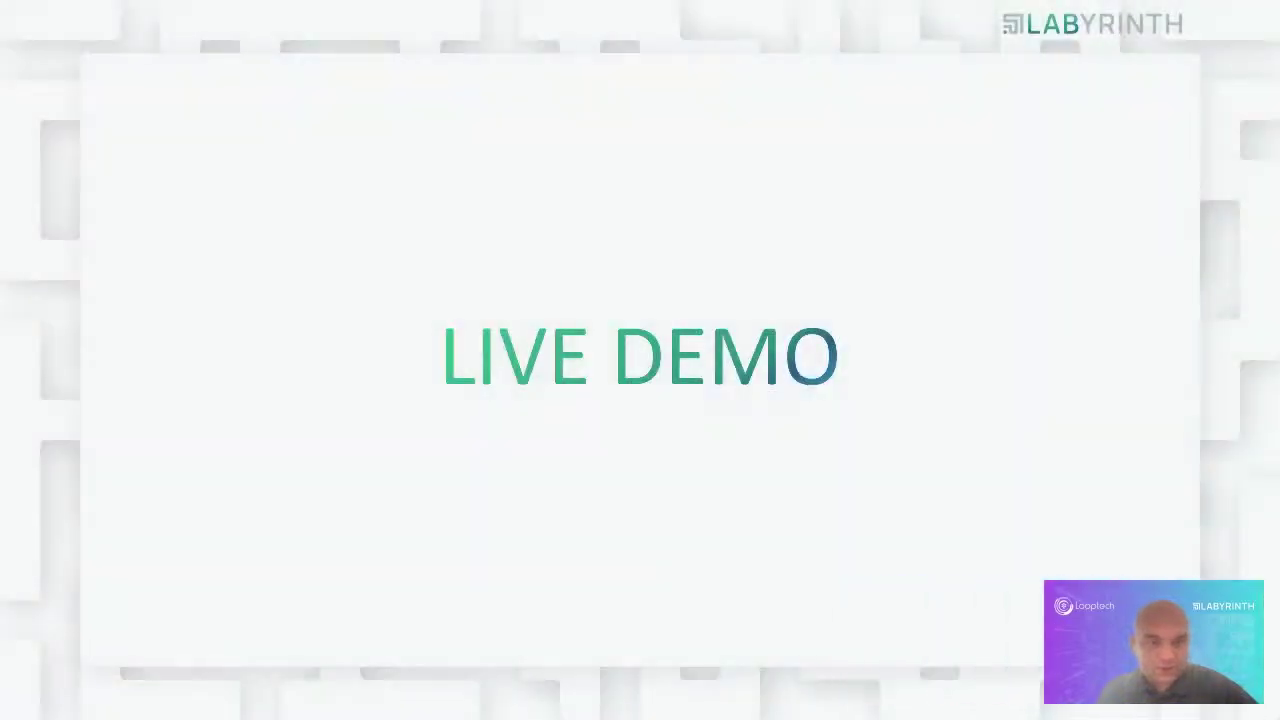